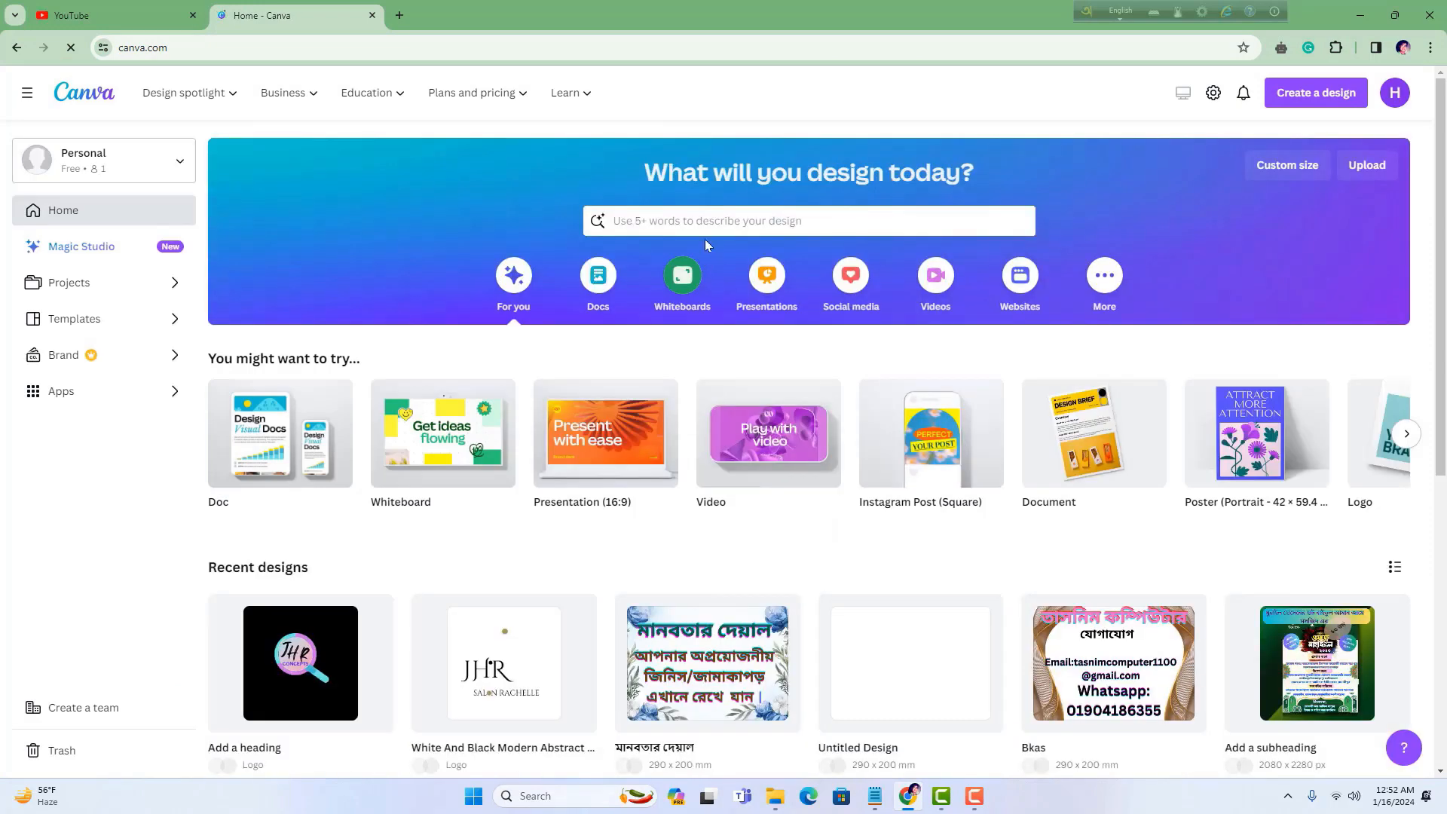
Search the design templates for "youtube bannar"
left_click(684, 220)
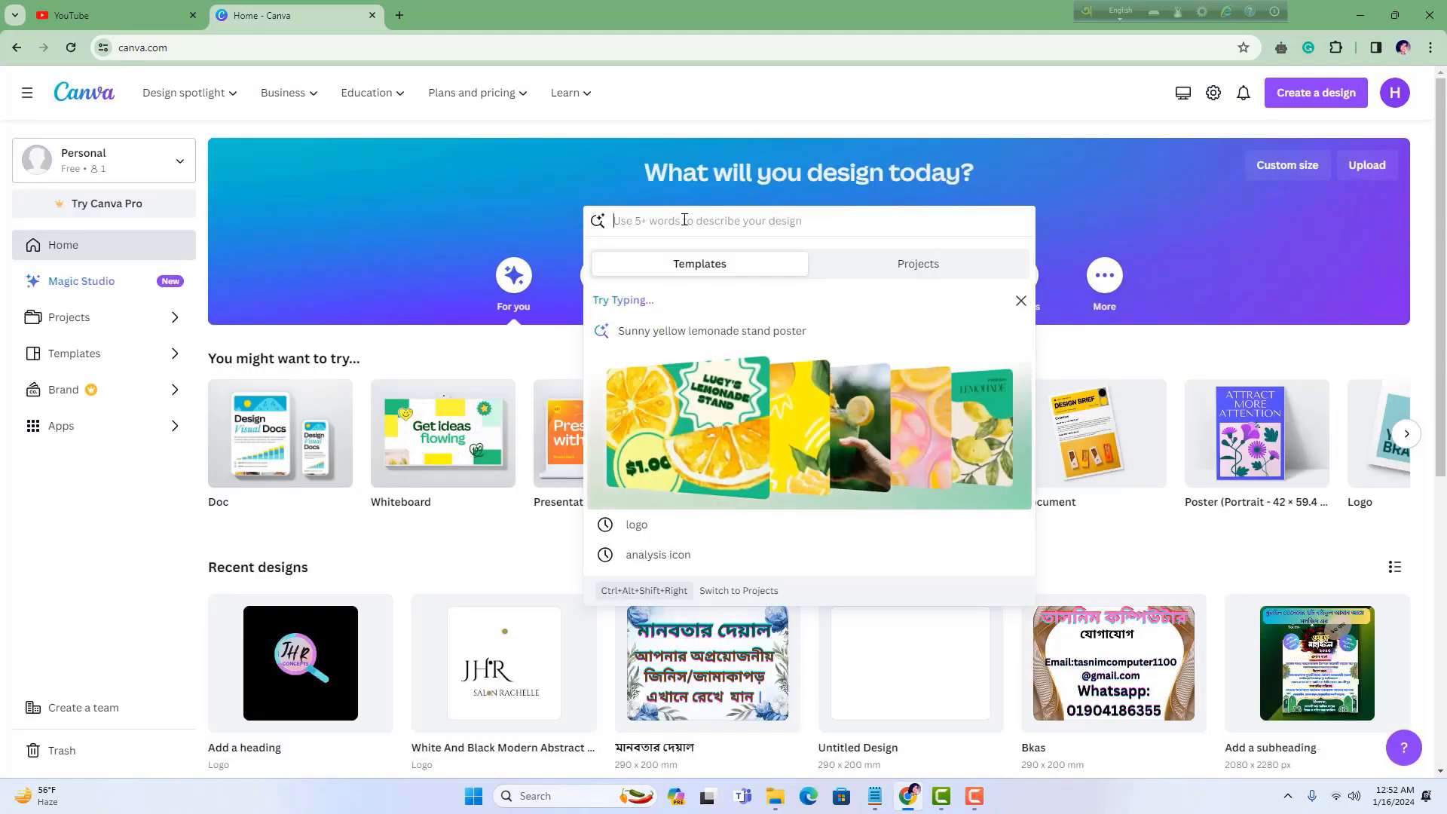
type("youtube ")
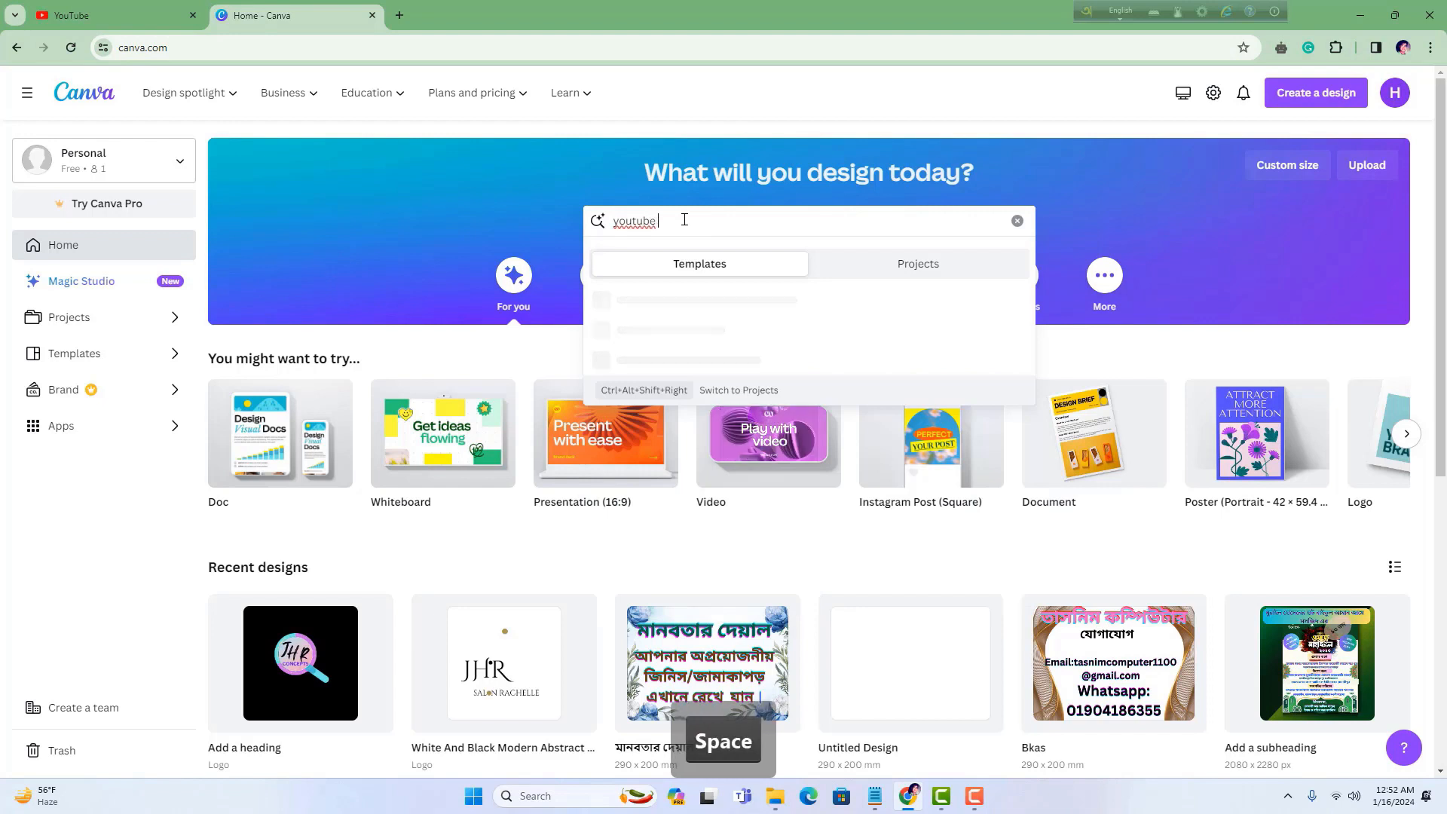
type("bannar")
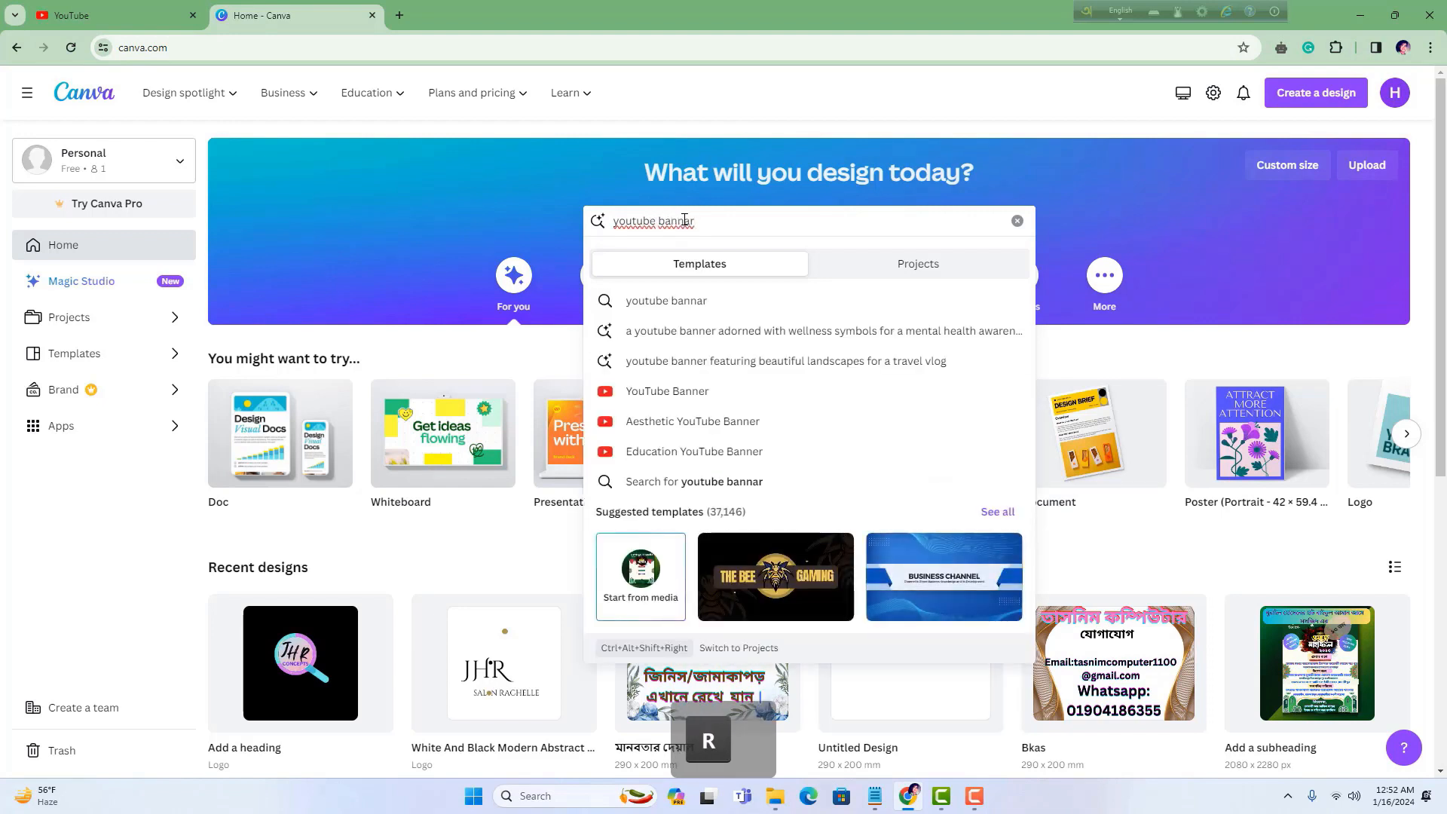
left_click(642, 300)
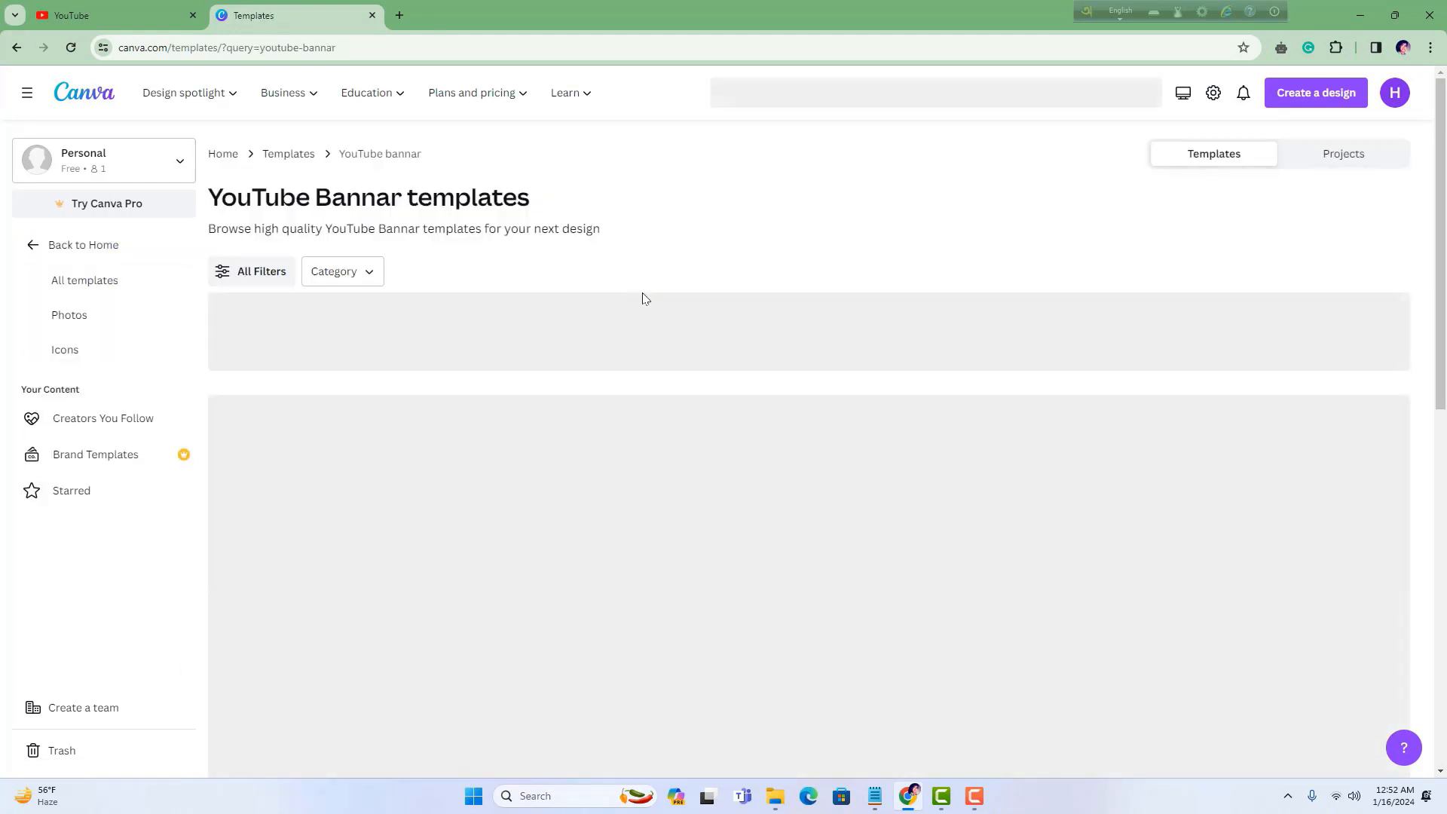
Preview the Blue Modern Photo Technology YouTube Banner template with its similar designs, and open it for customising
scroll(730, 226, "down", 3)
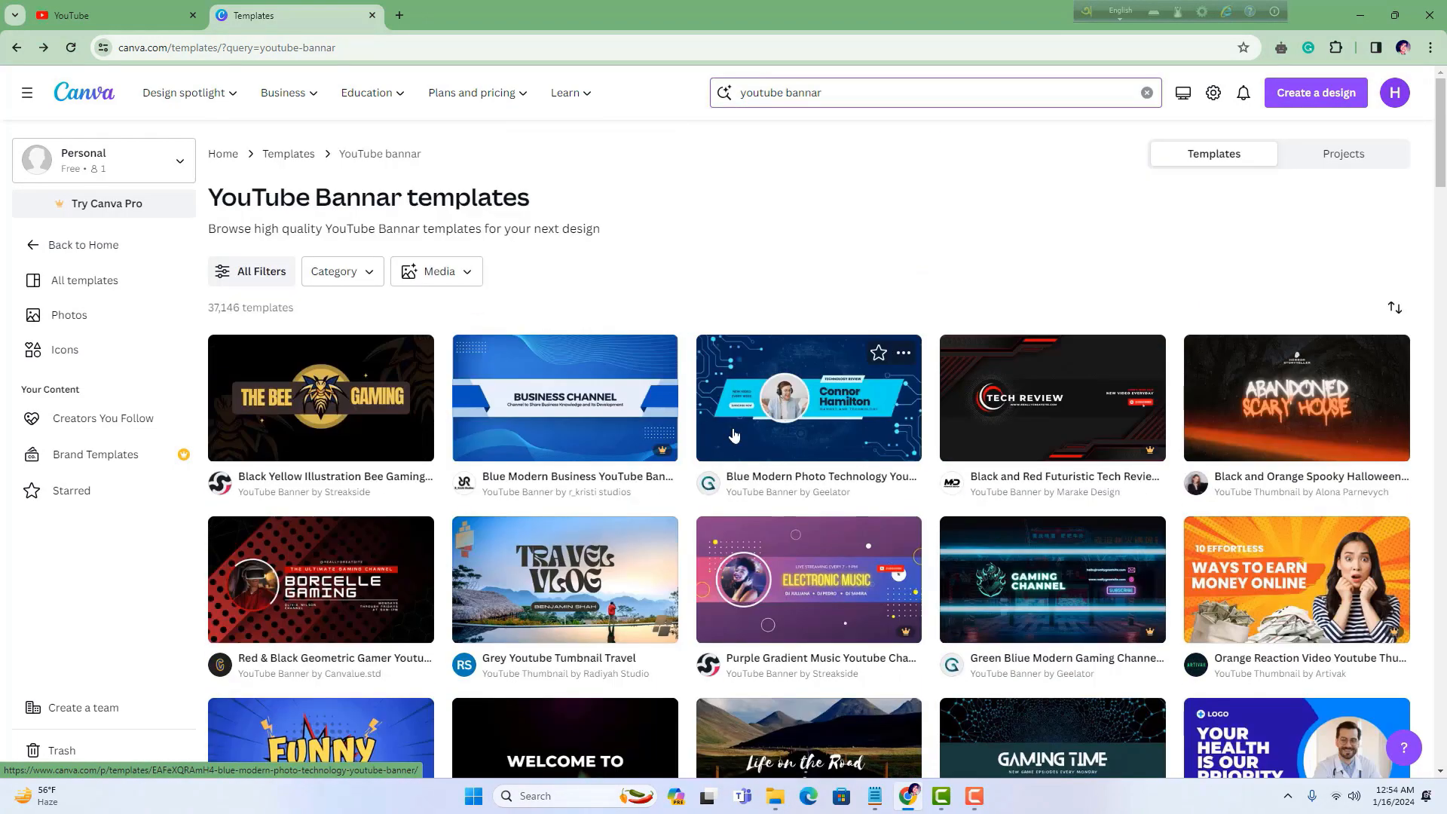
left_click(815, 411)
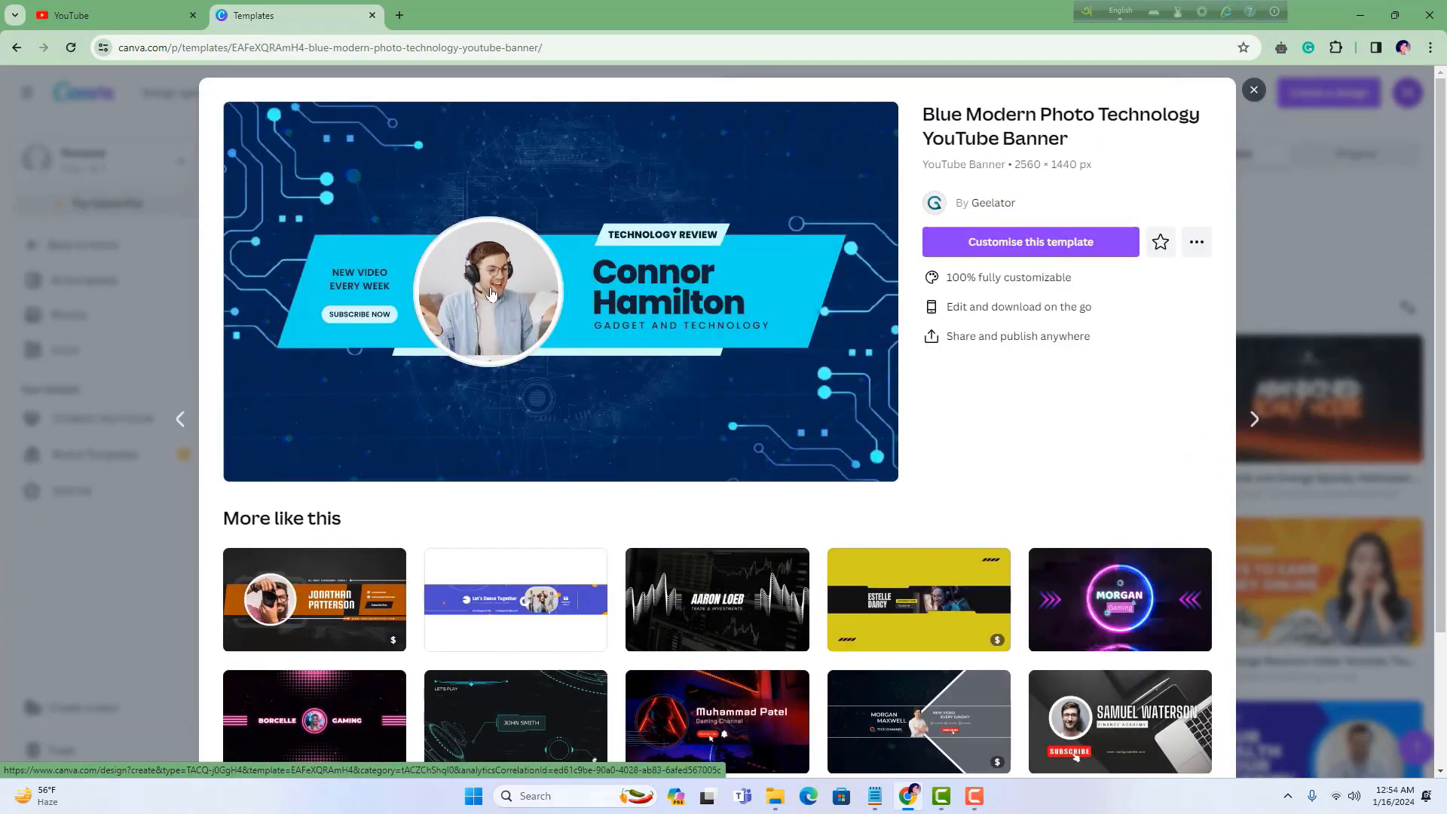
scroll(668, 428, "down", 3)
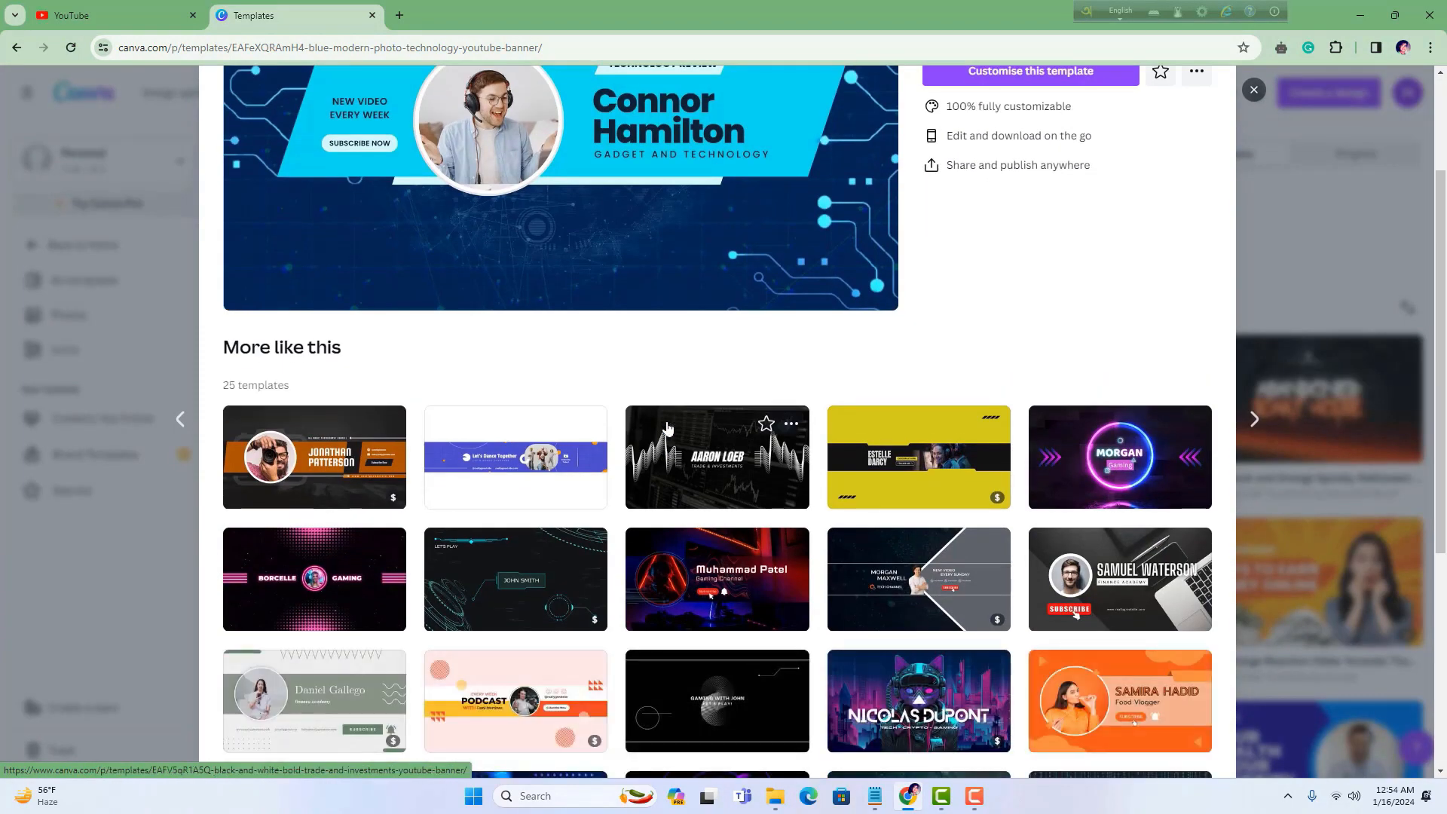
scroll(668, 428, "down", 6)
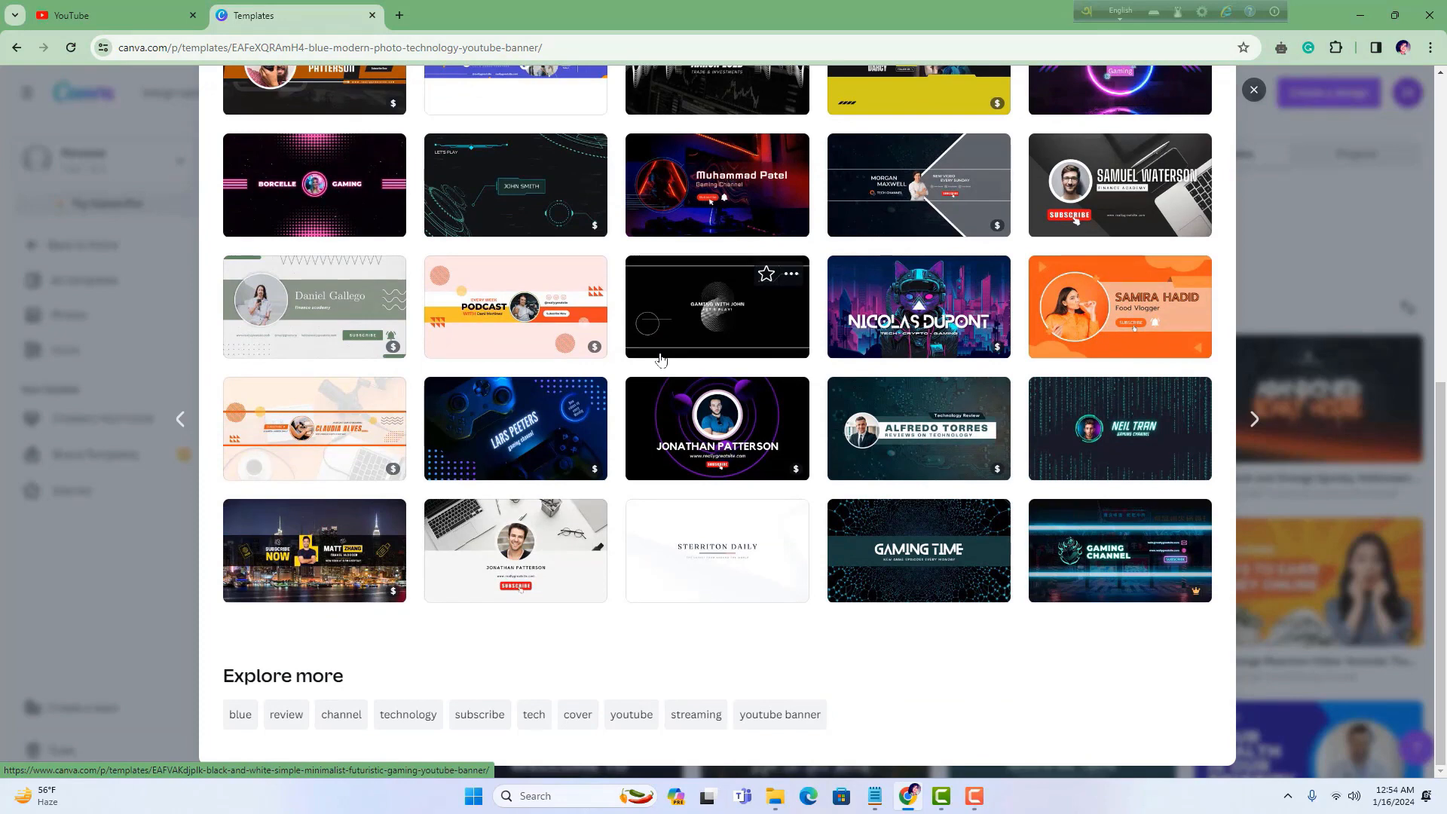
scroll(661, 360, "up", 3)
scroll(657, 366, "up", 5)
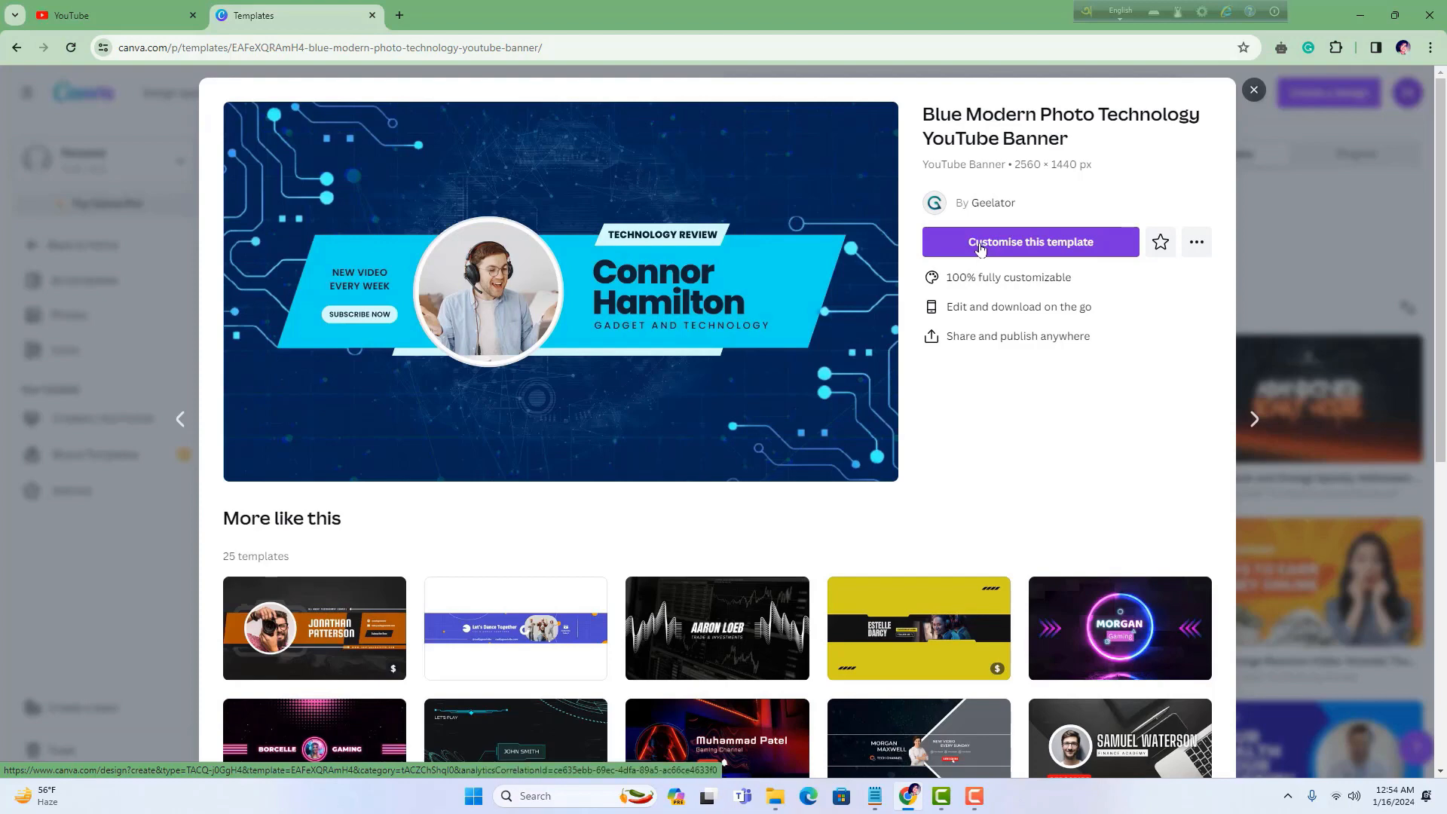
left_click(980, 246)
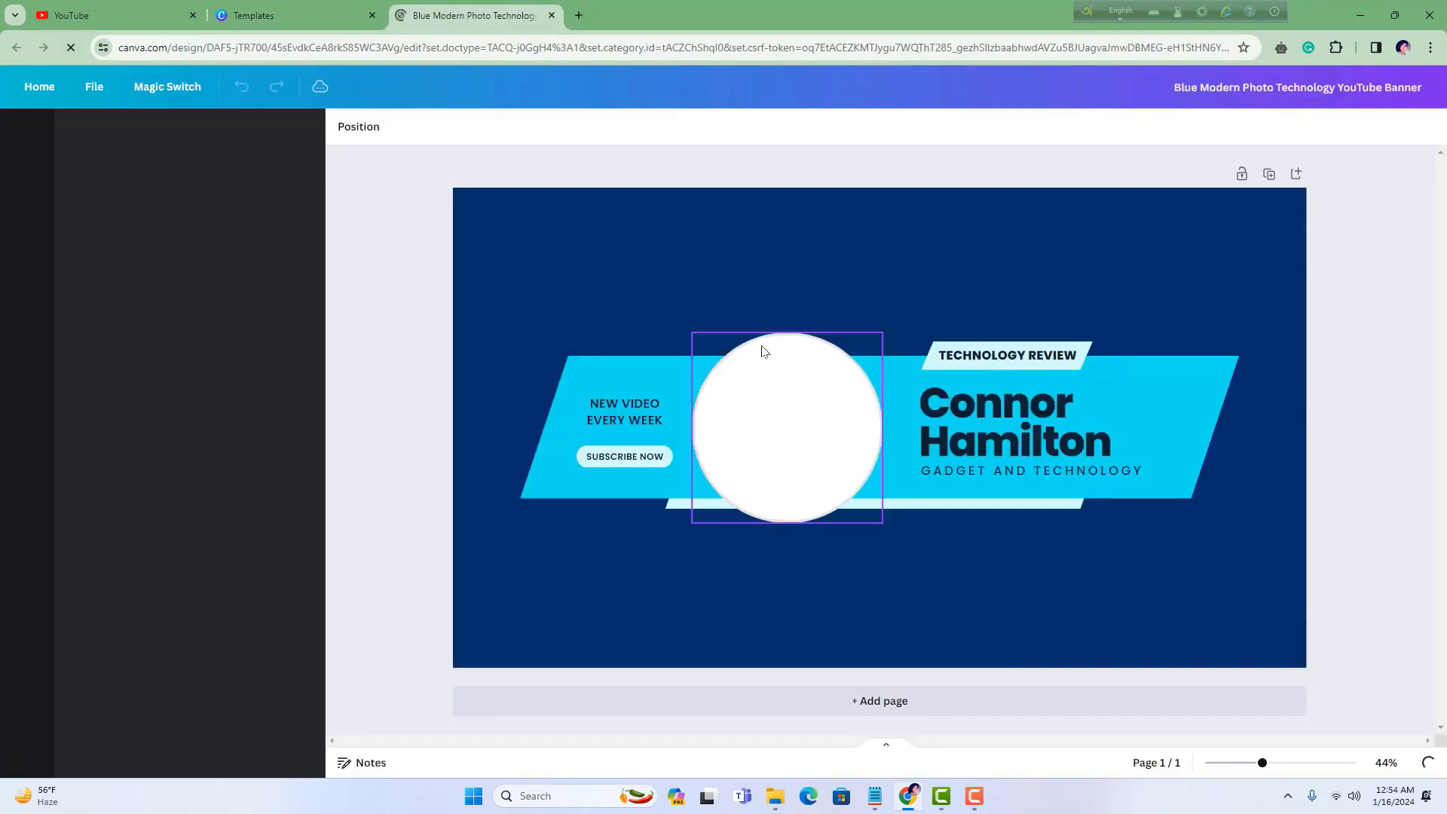
Search Google for "youtube banner size" in a new browser tab
left_click(578, 16)
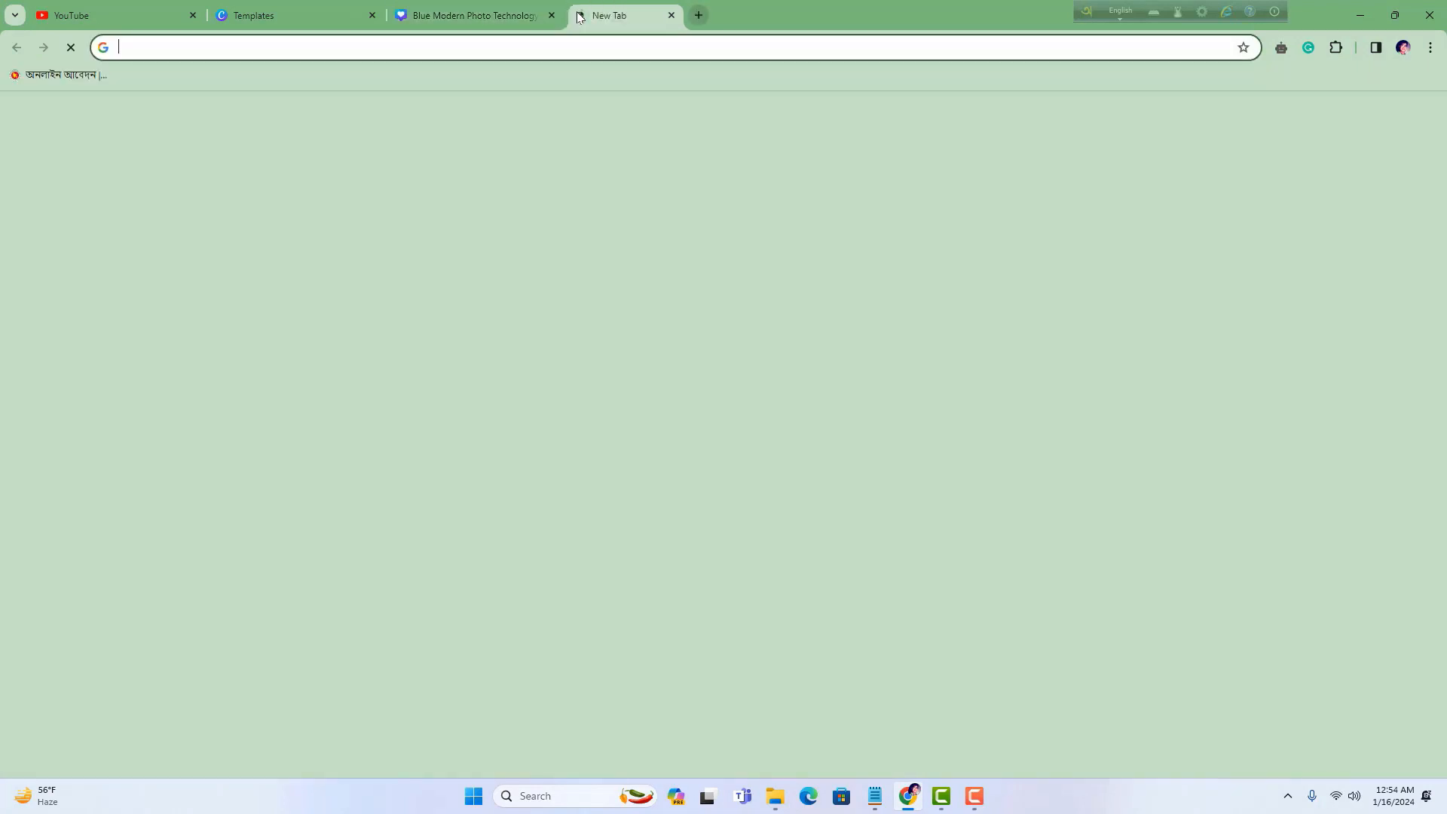
left_click(636, 322)
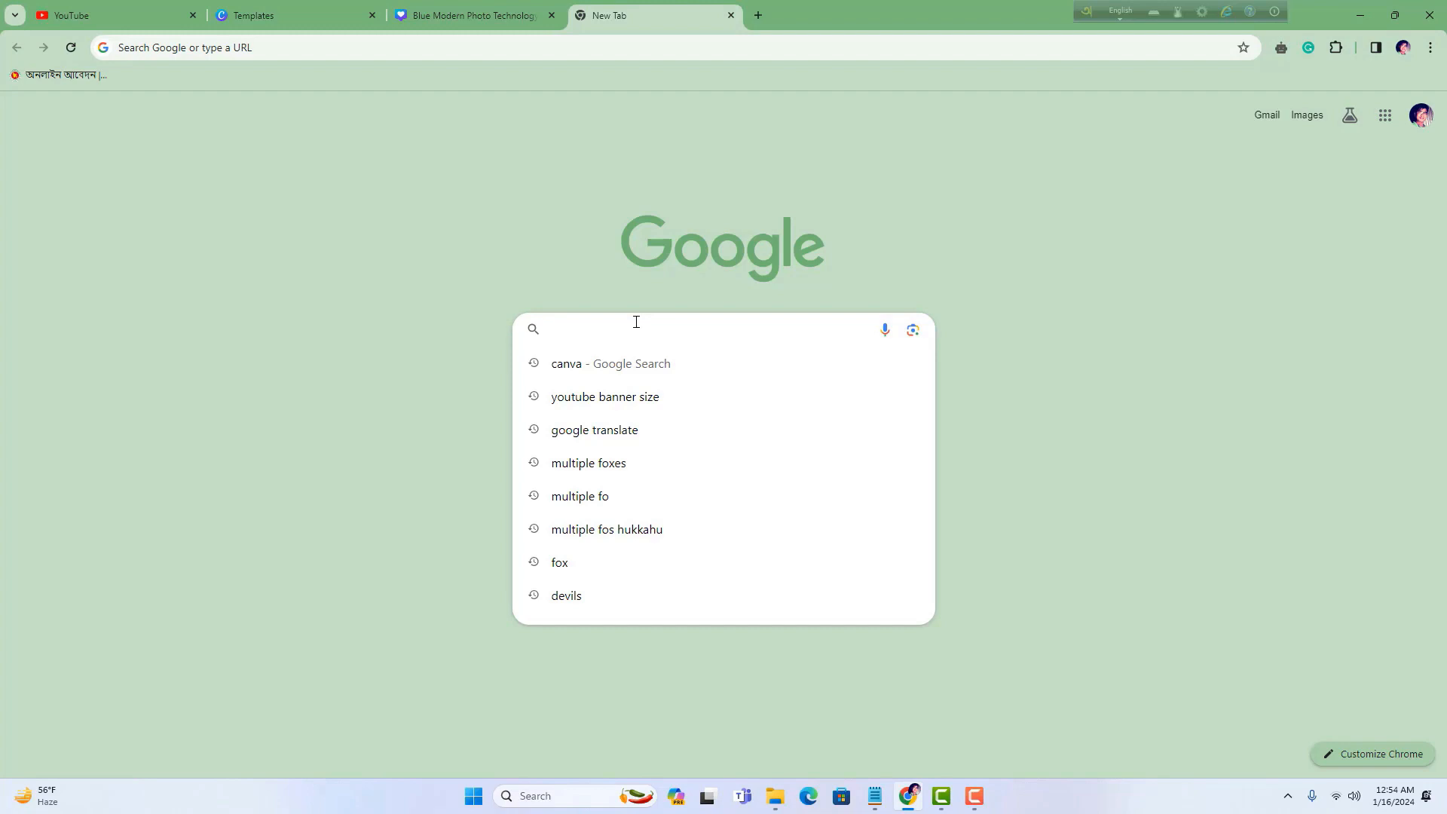
type("you")
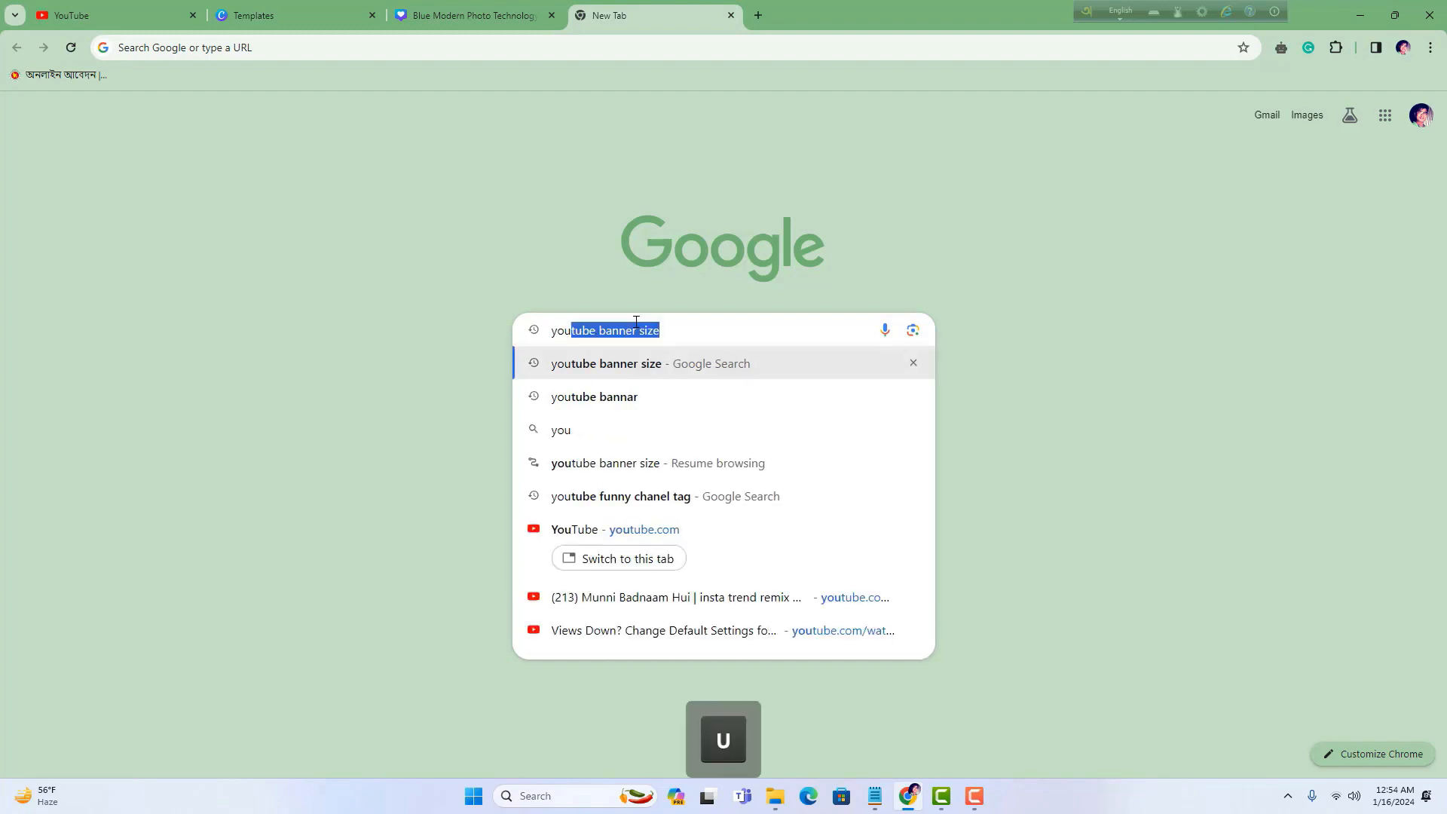
type("tube b")
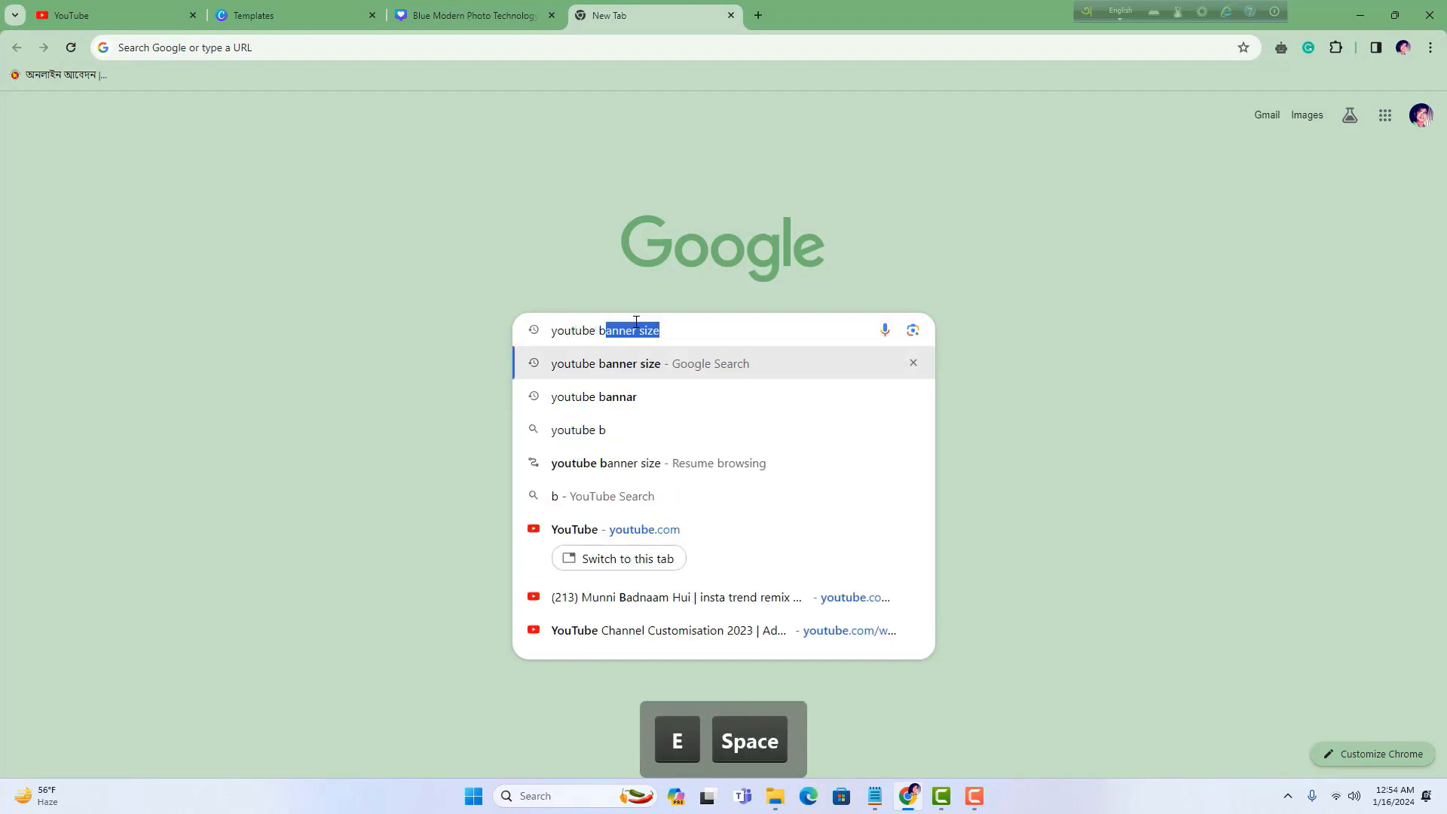
type("anner s")
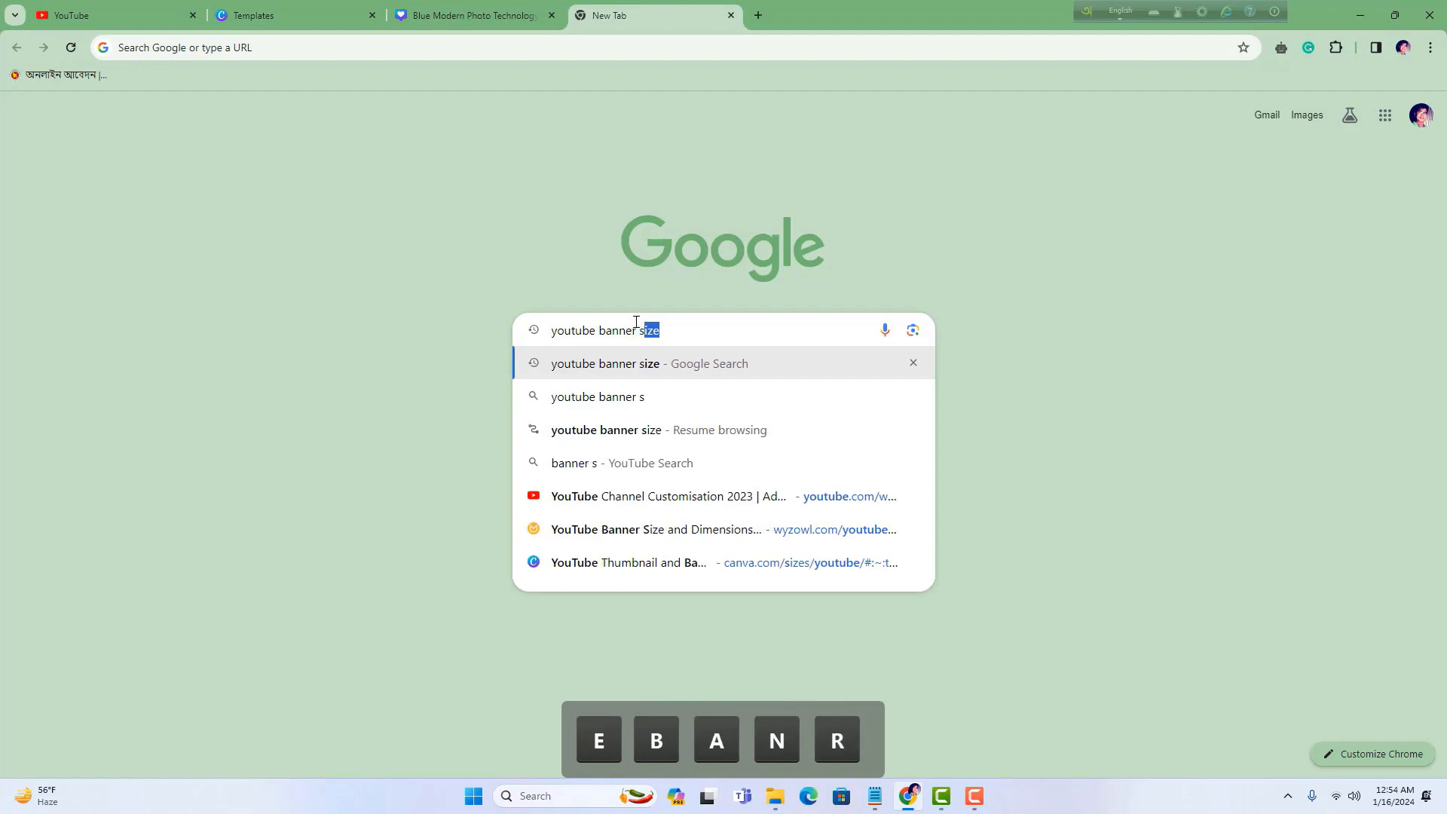
type("ize")
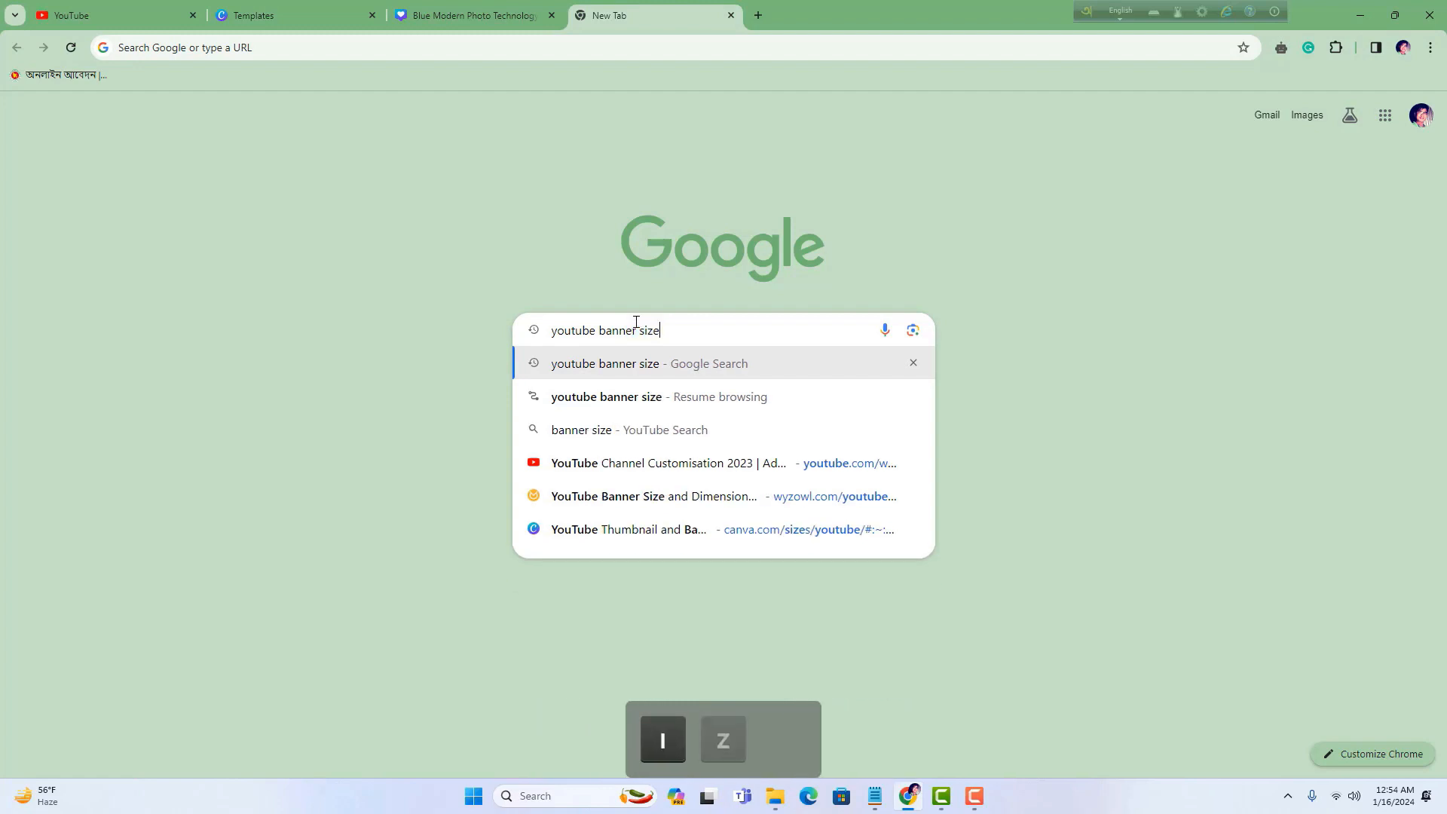
key("Return")
Open Wyzowl's YouTube Banner Size and Dimensions Guide 2024 in its own tab and switch to it
scroll(256, 433, "down", 8)
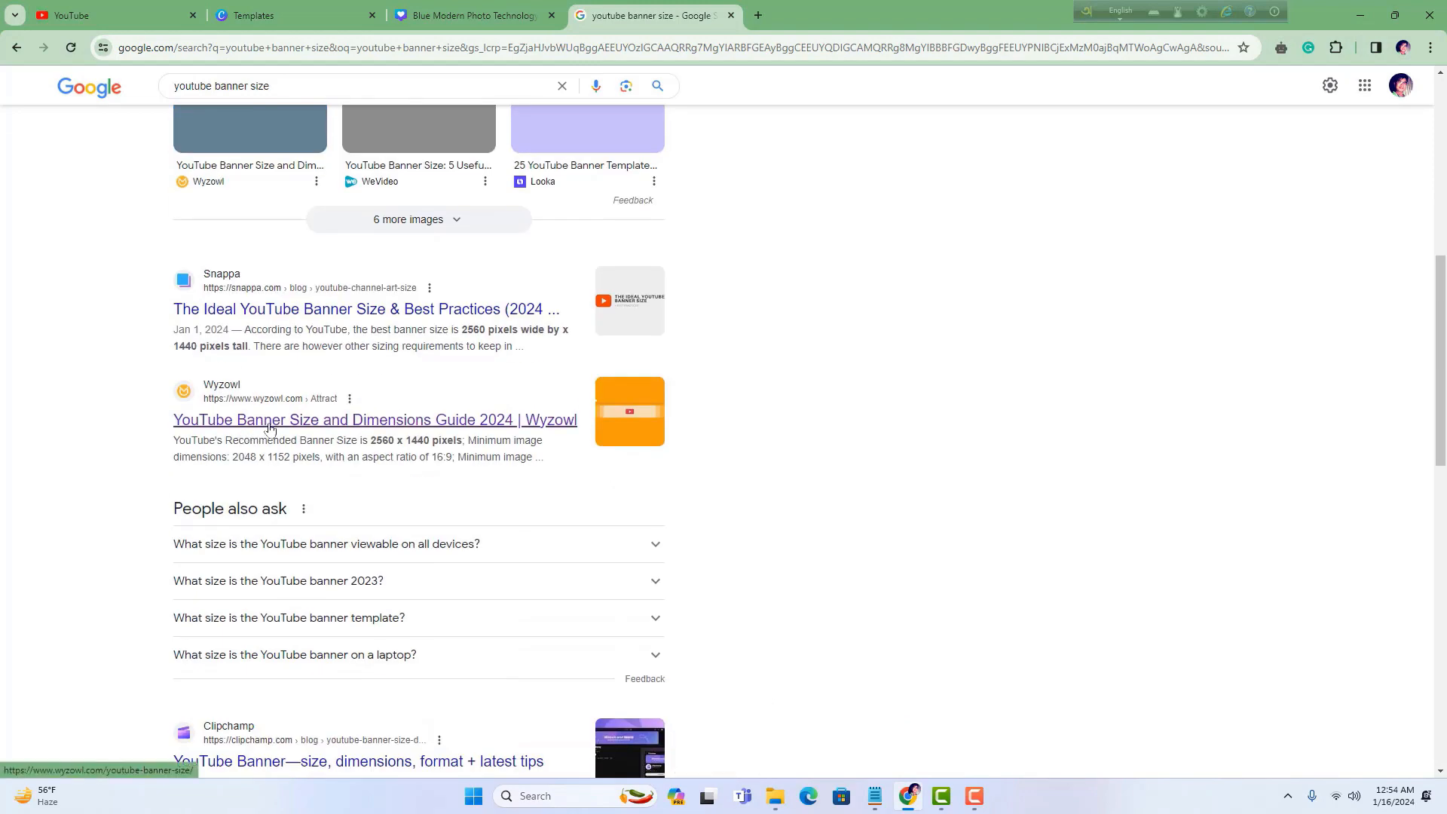
left_click(270, 428, "ctrl")
left_click(822, 16)
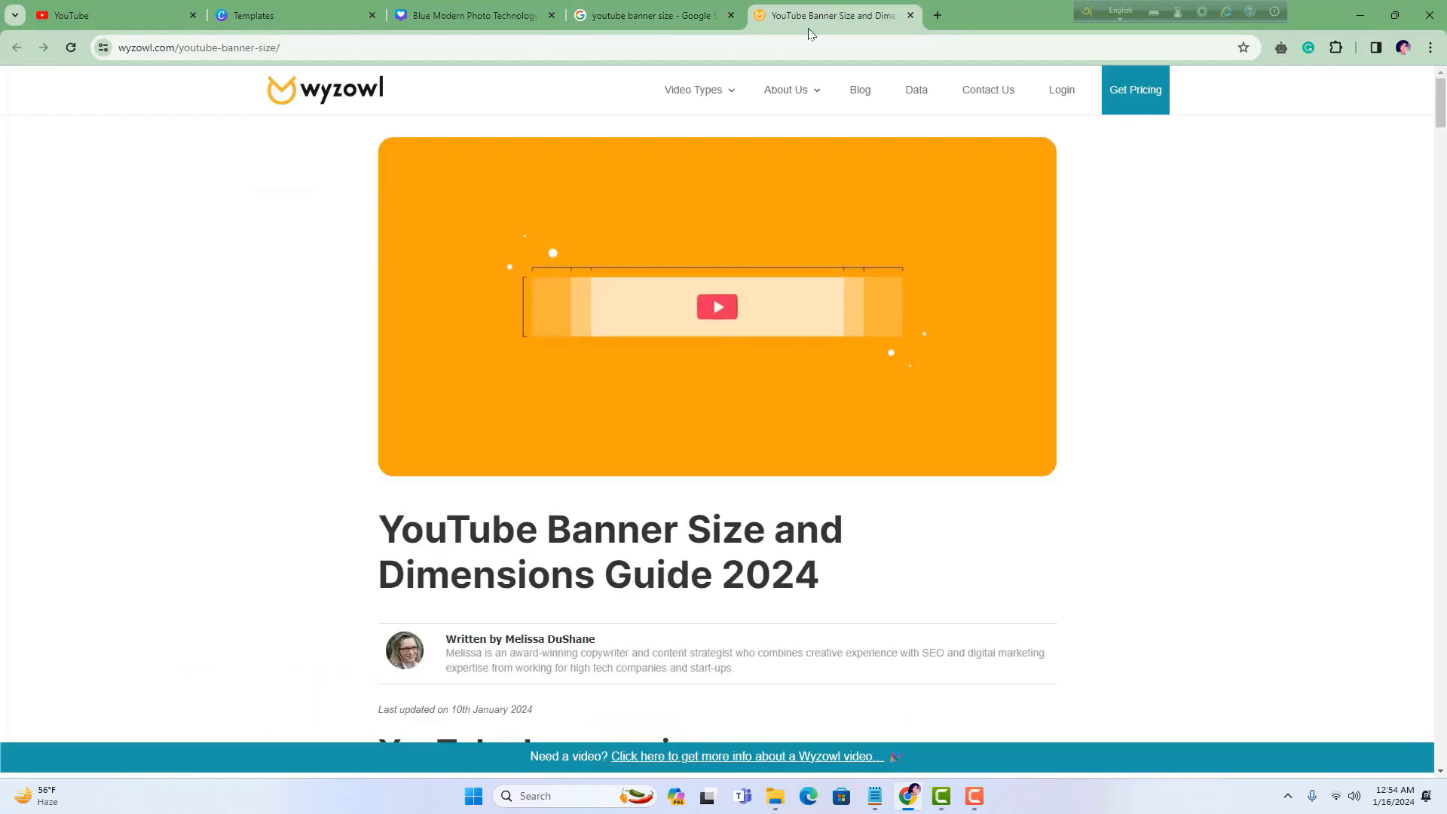
Examine the article's banner size guidelines and its diagram of the TV, desktop and all-devices safe areas
scroll(705, 482, "down", 20)
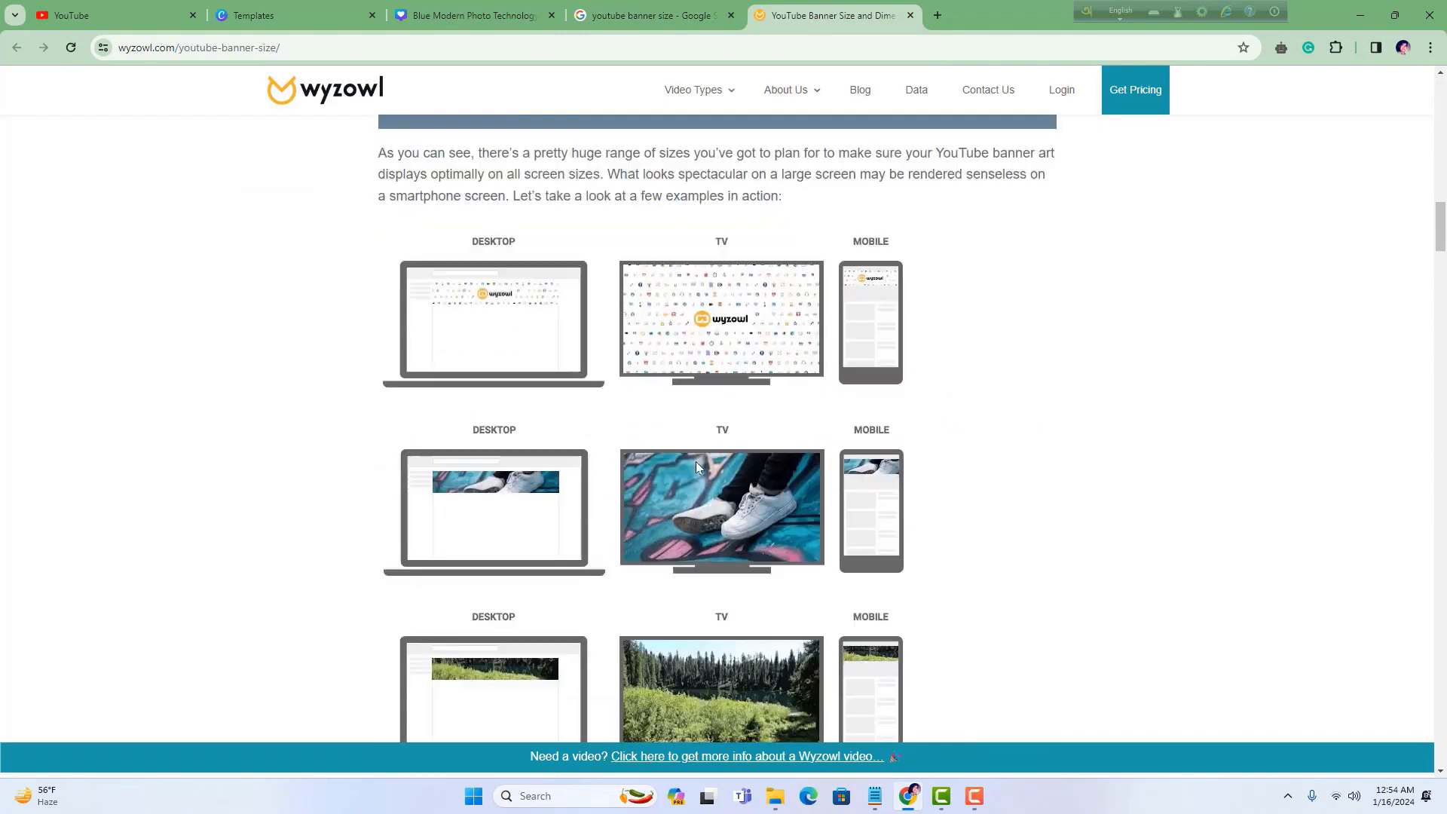
scroll(695, 461, "down", 18)
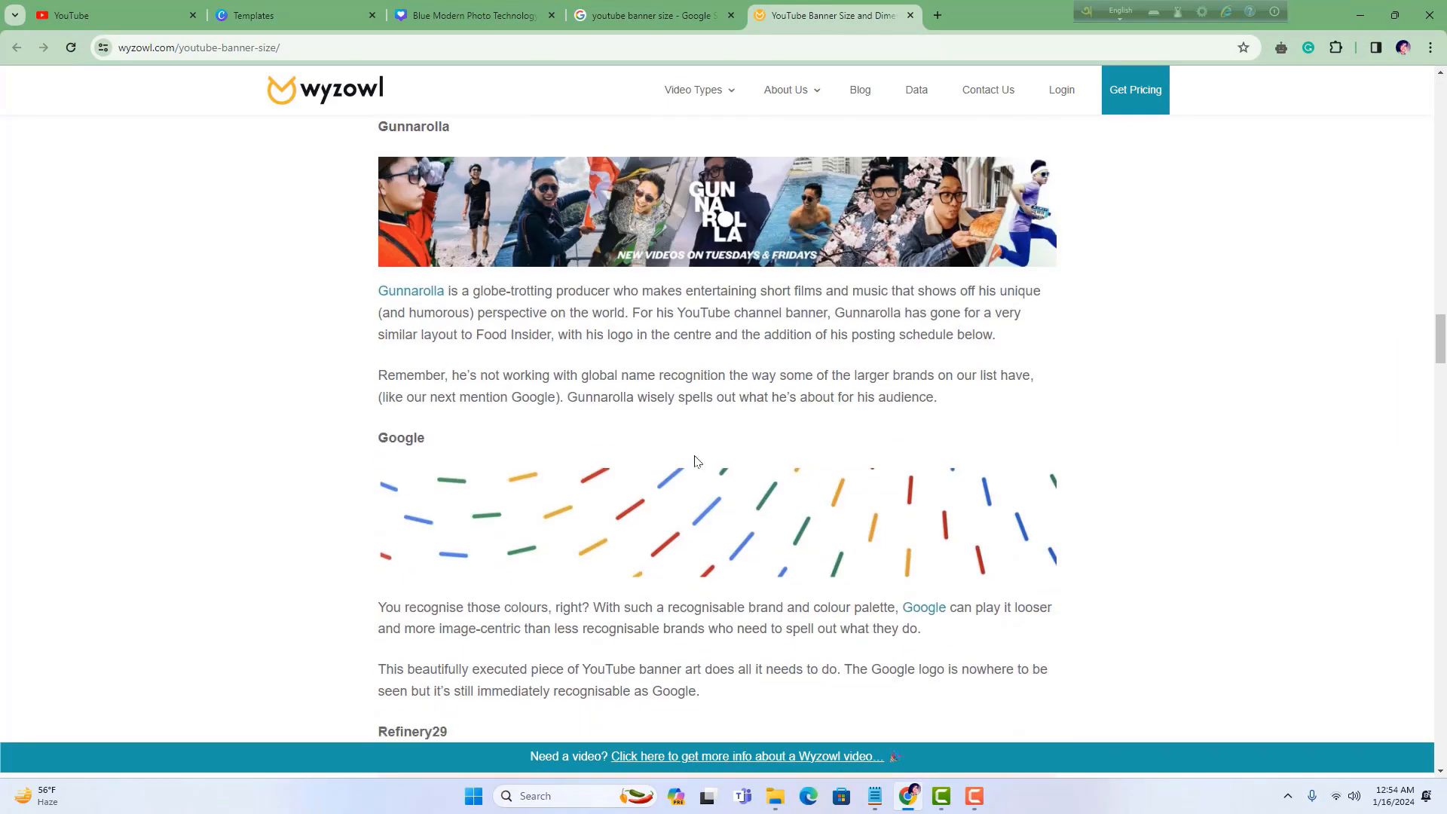
scroll(695, 461, "down", 20)
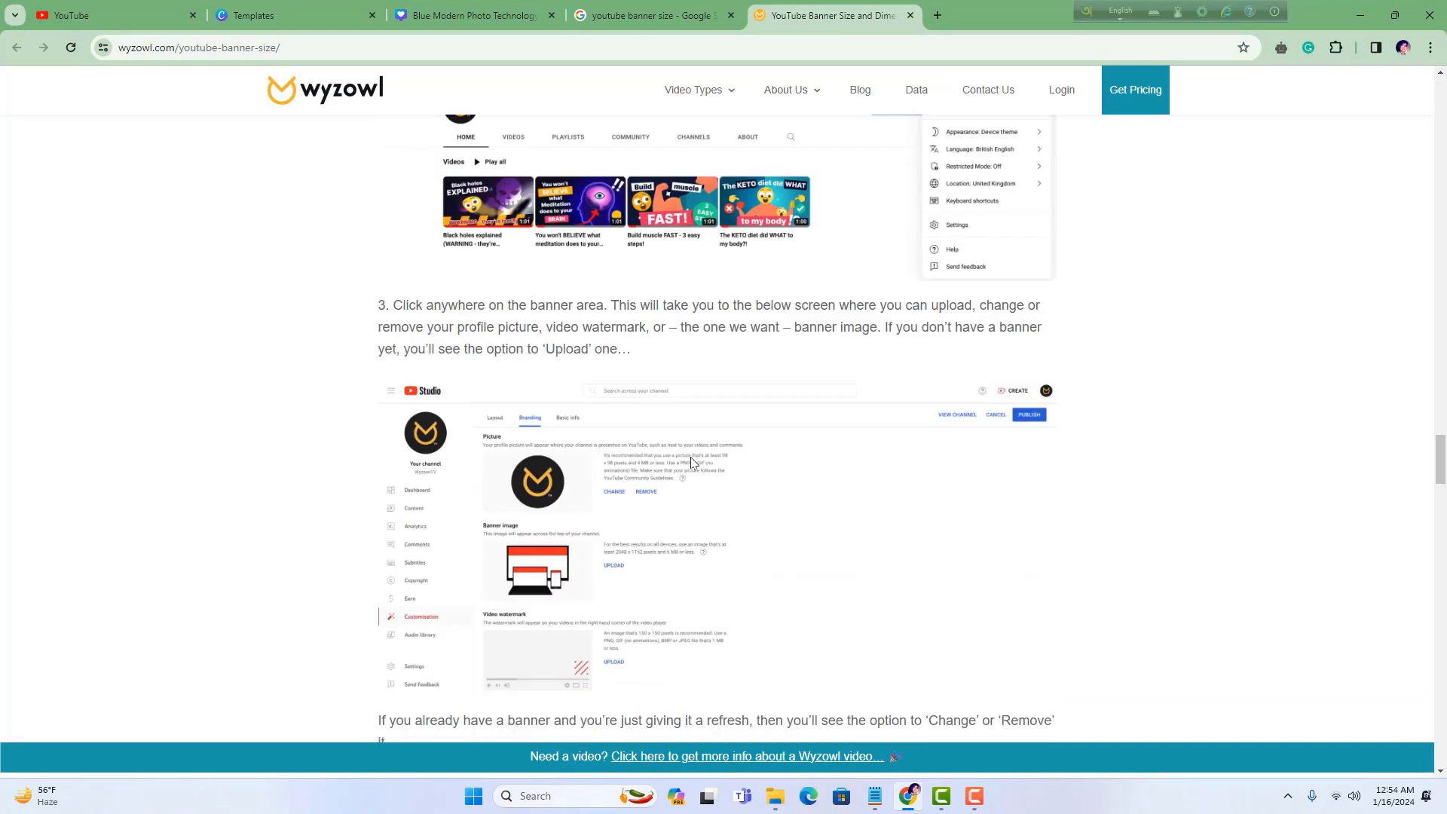
scroll(690, 457, "up", 20)
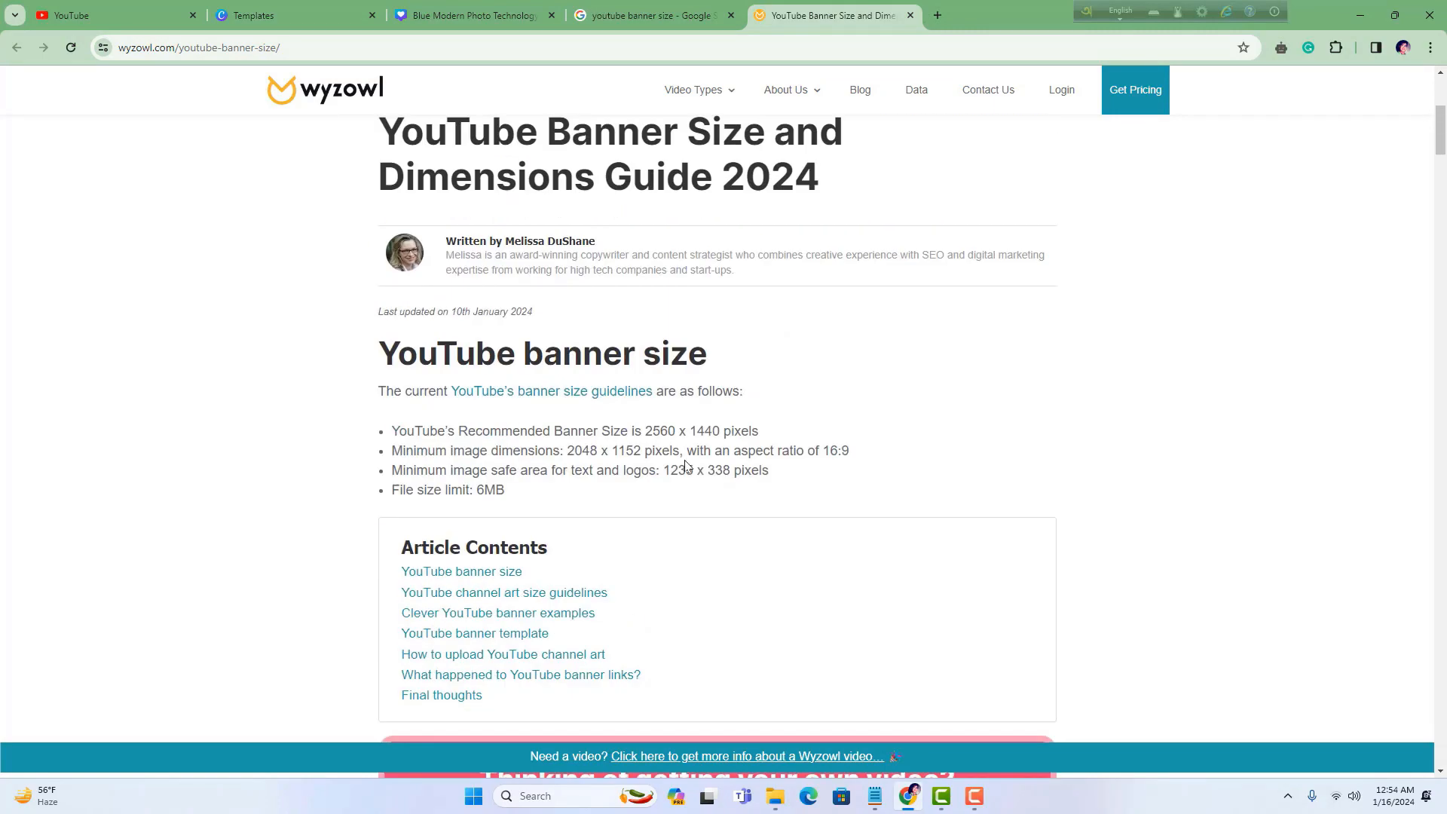
scroll(684, 465, "up", 5)
scroll(677, 464, "down", 20)
scroll(622, 353, "up", 3)
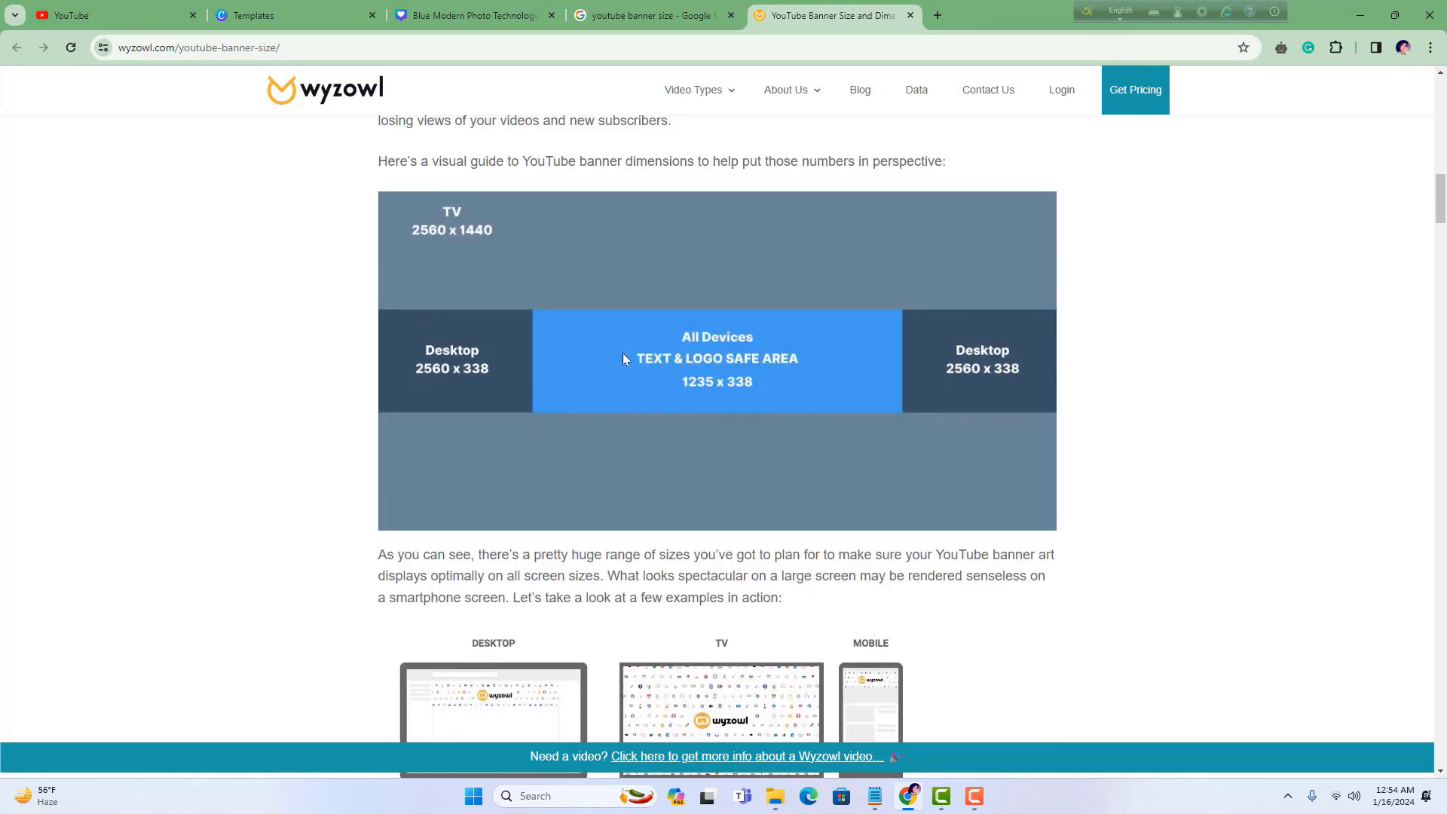
scroll(585, 316, "up", 3)
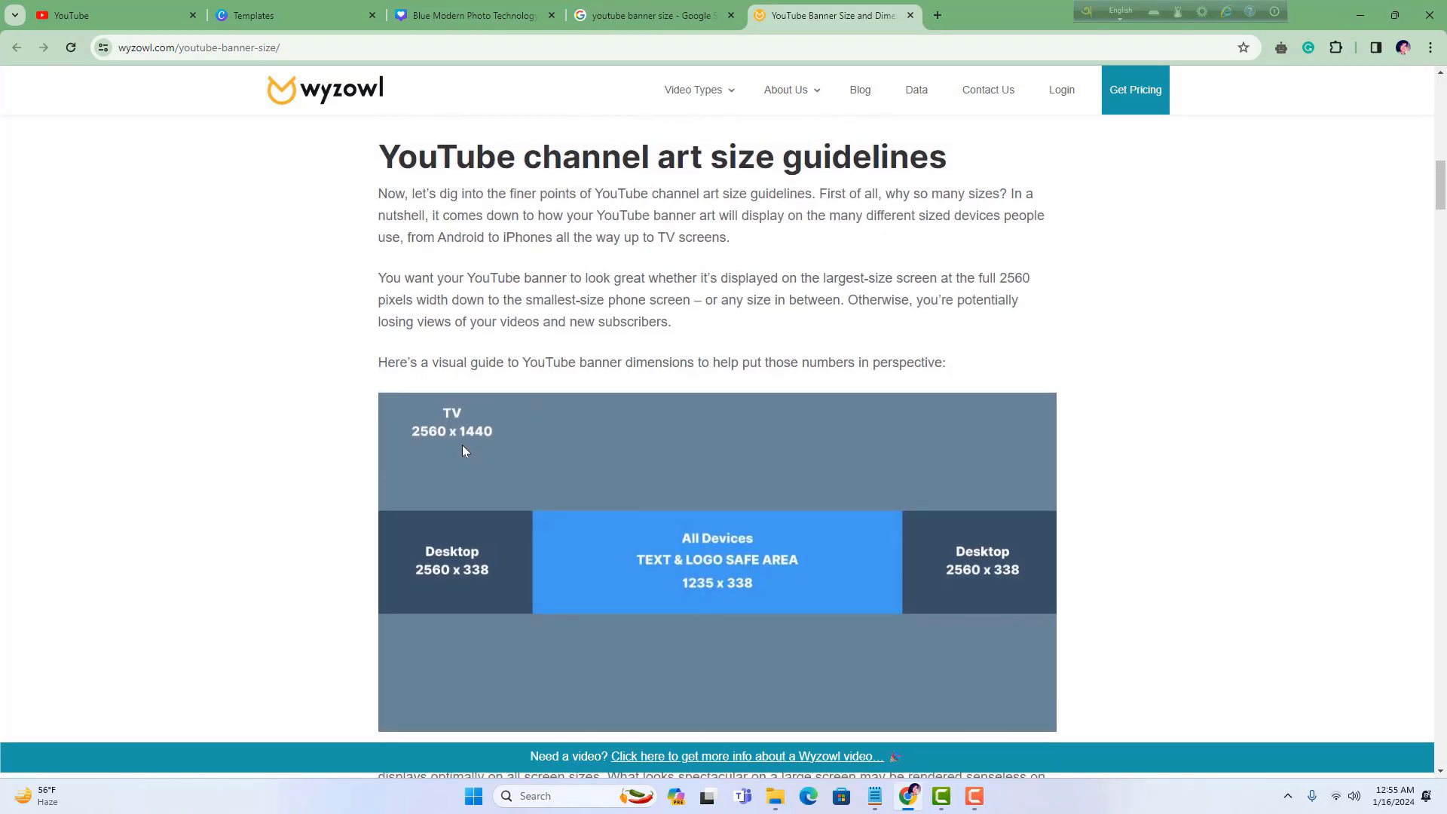
scroll(463, 445, "down", 3)
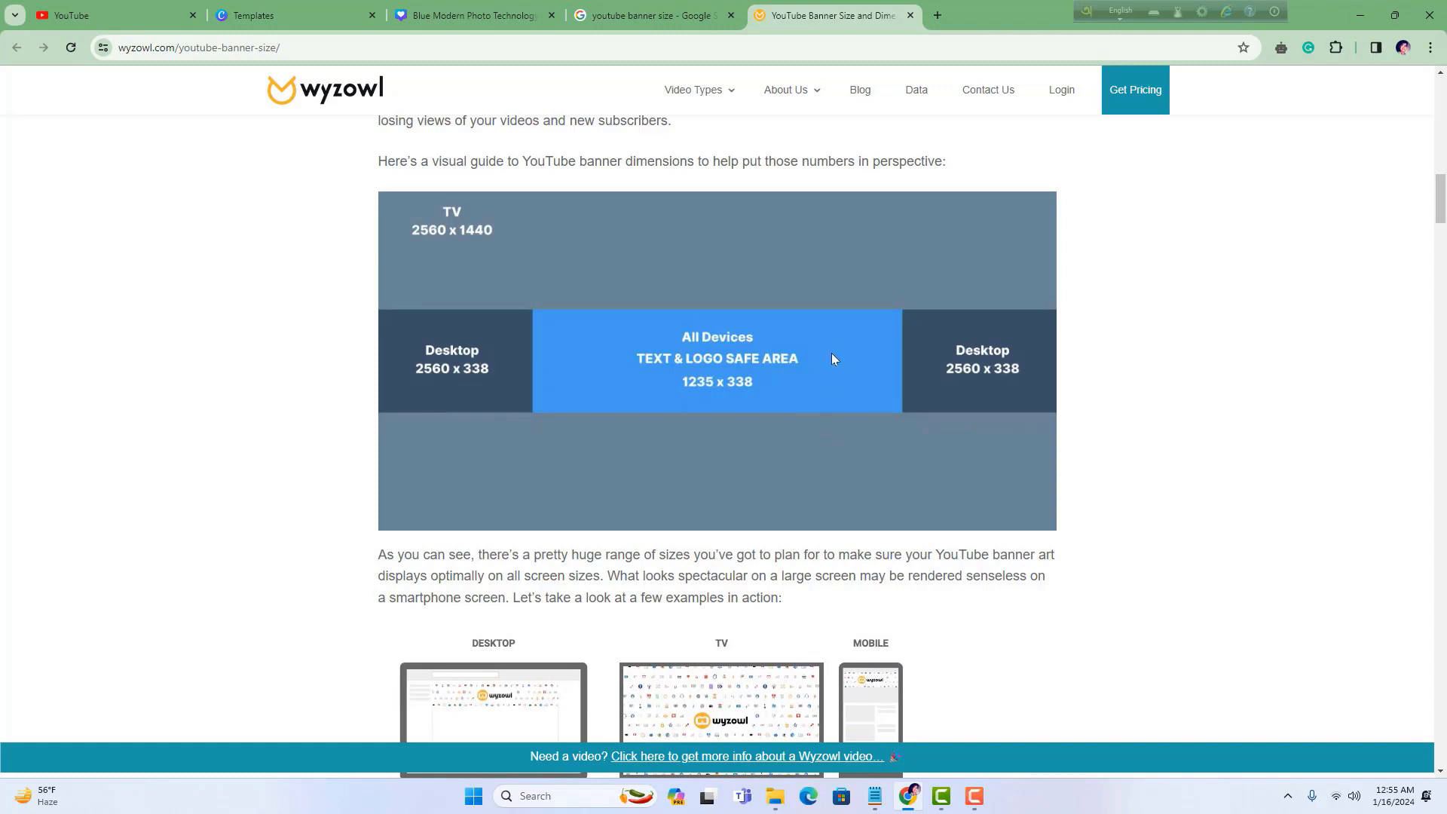
Compare the opened banner design with the guide's safe-area diagram and the template preview, ending on the design
left_click(617, 14)
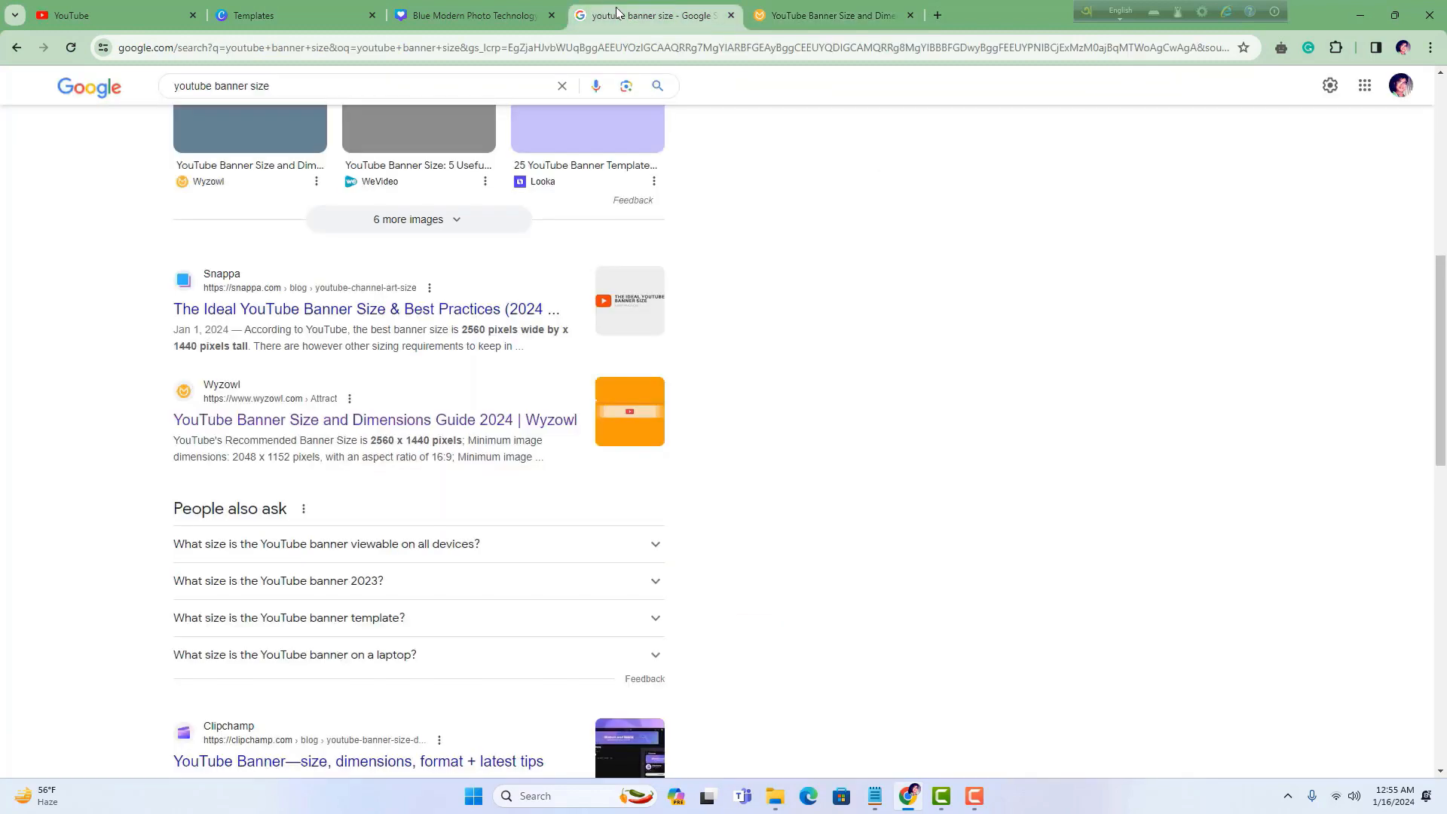
left_click(482, 16)
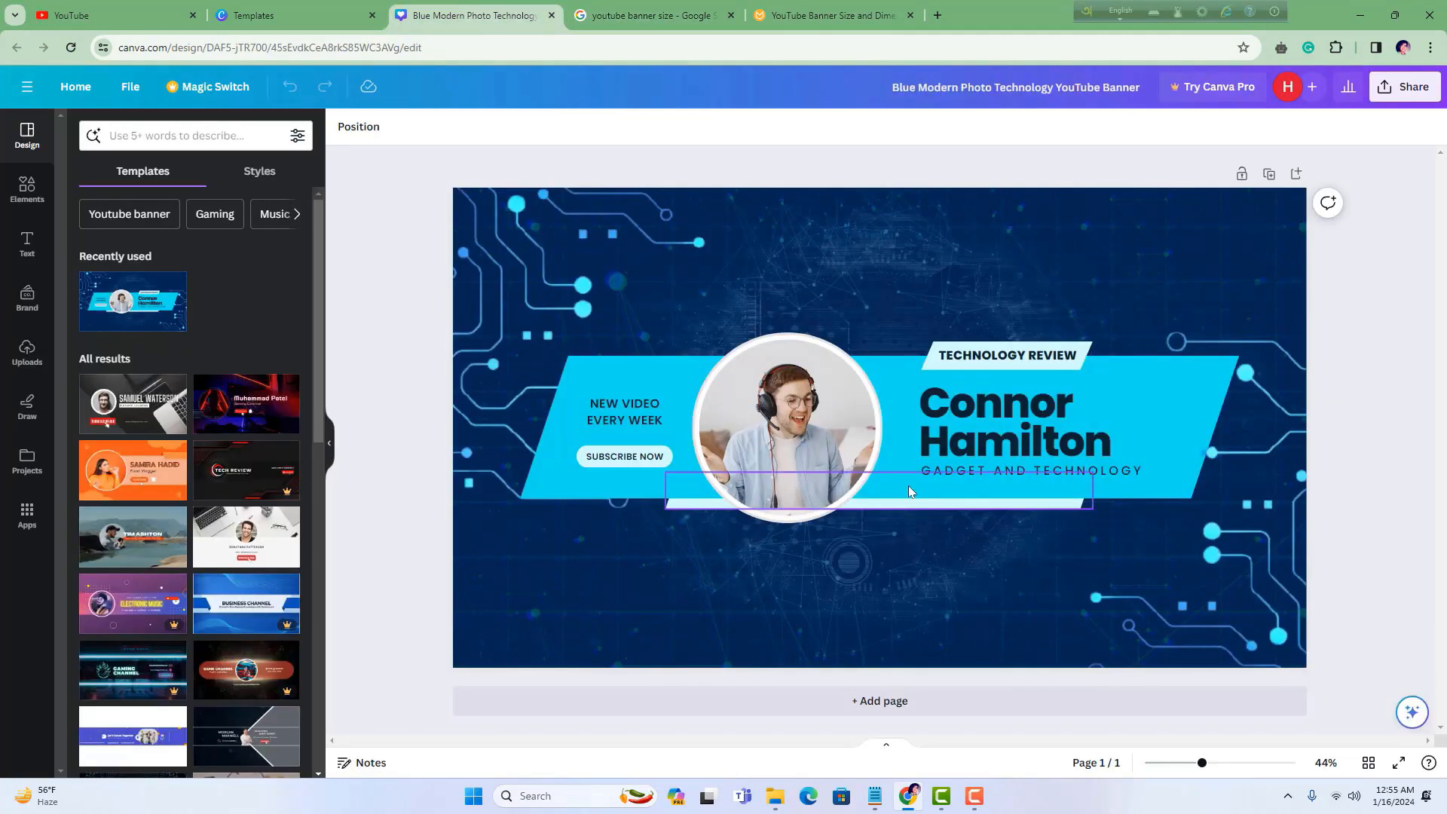
left_click(839, 13)
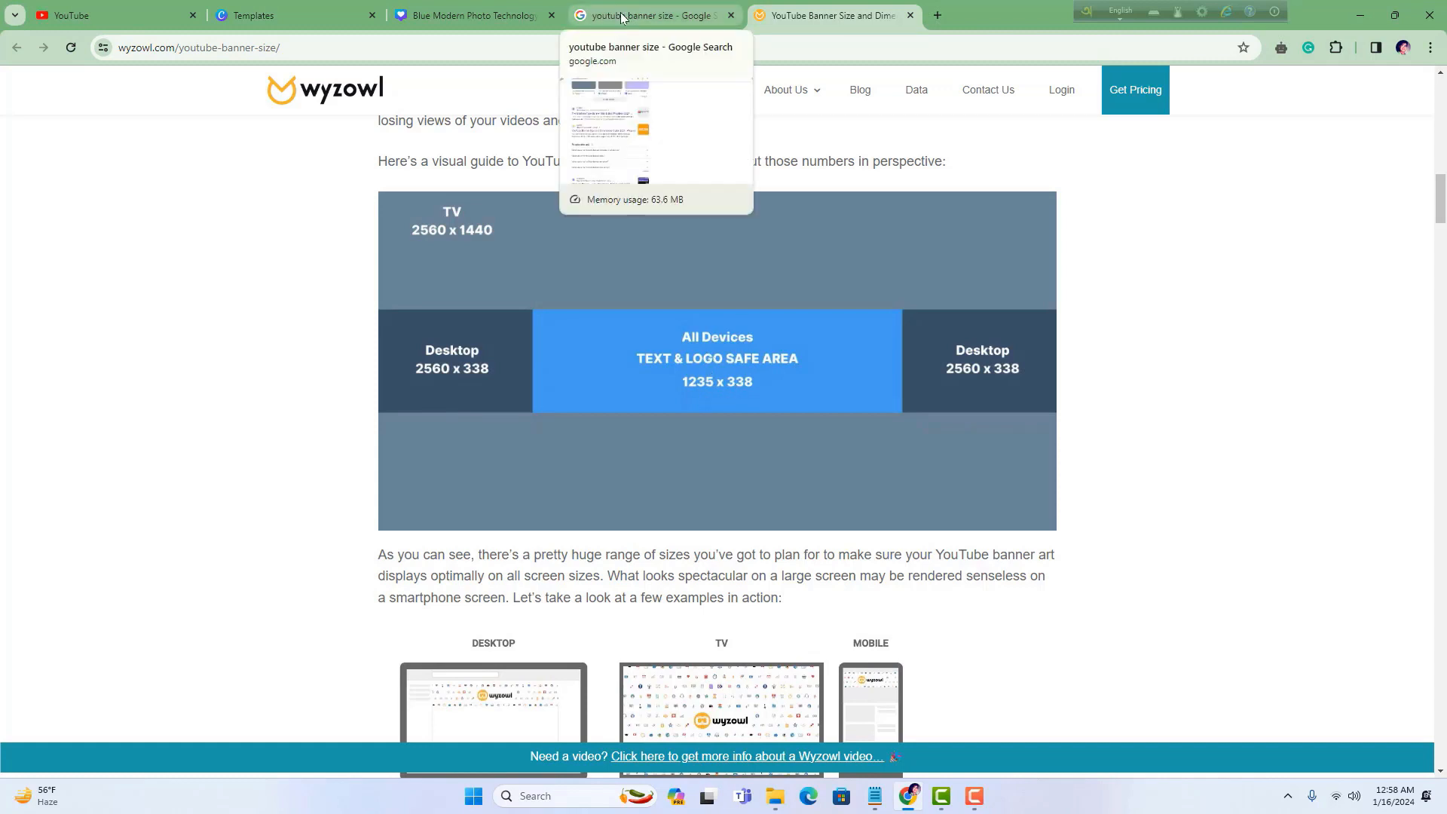
left_click(257, 15)
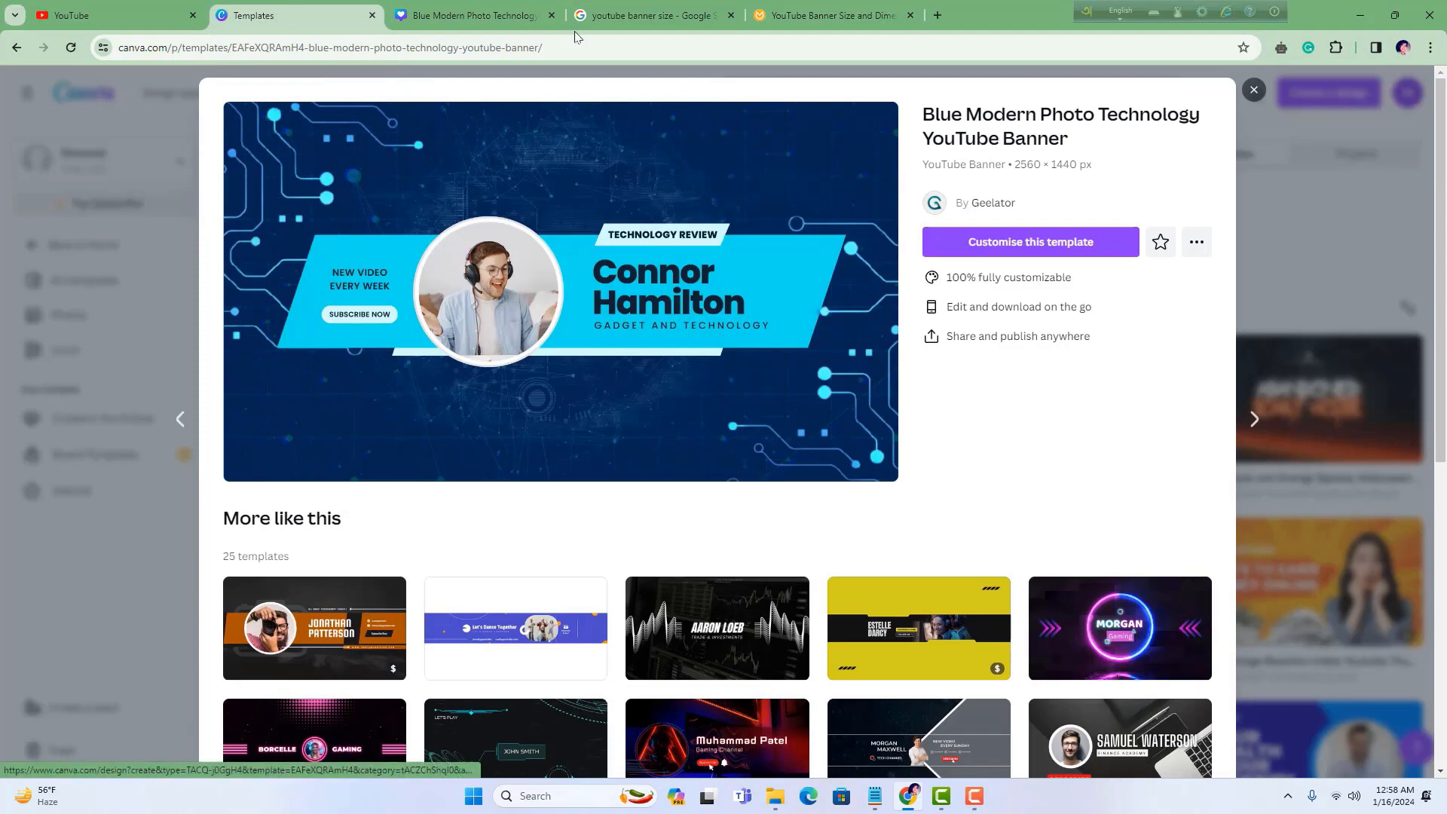
key("ctrl+Tab")
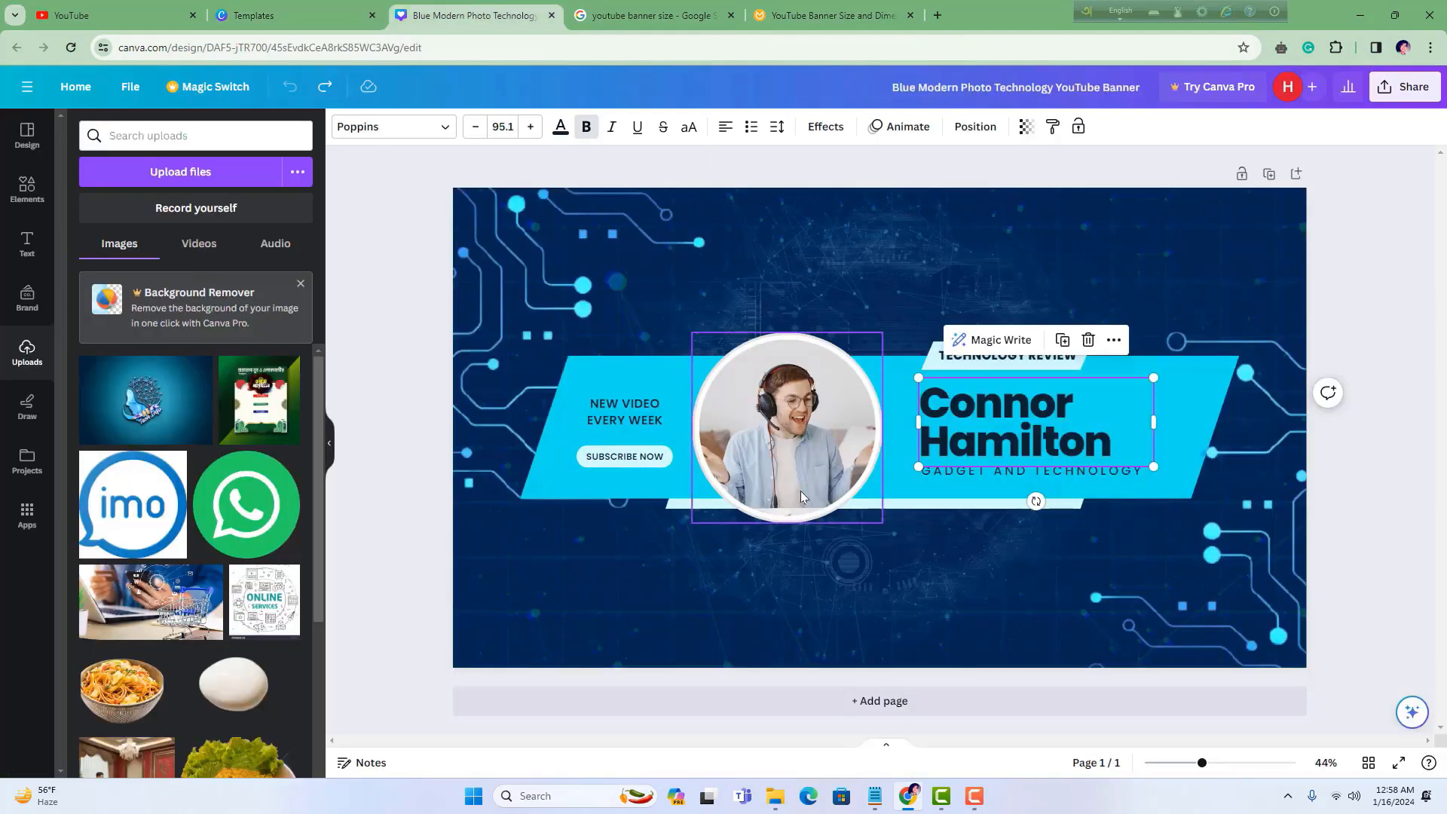
Reduce the height of the cyan band by raising its lower edge to just above the pale strip
left_click(925, 505)
left_click_drag(883, 507, 876, 468)
left_click(887, 500)
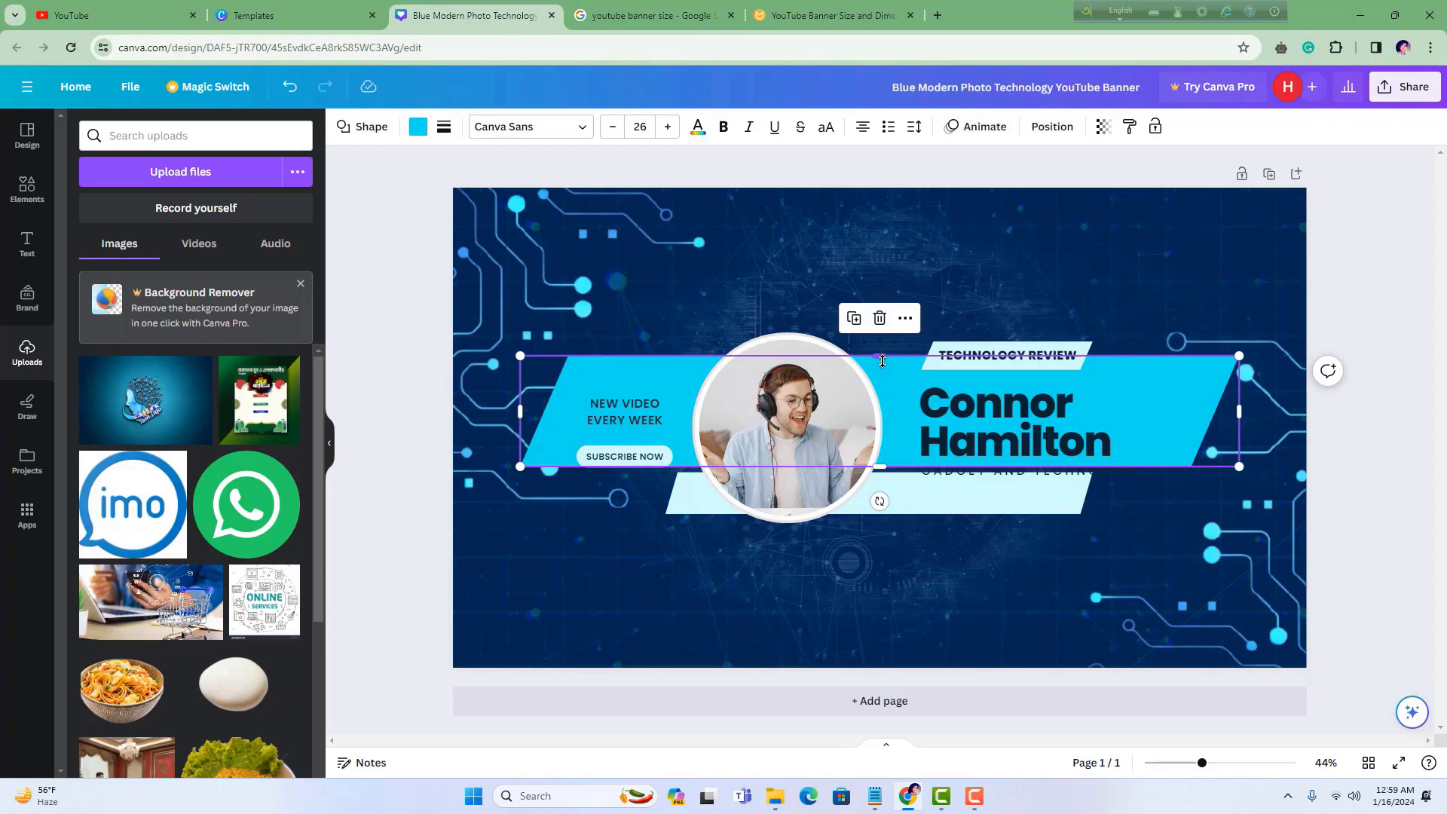
left_click_drag(883, 361, 884, 359)
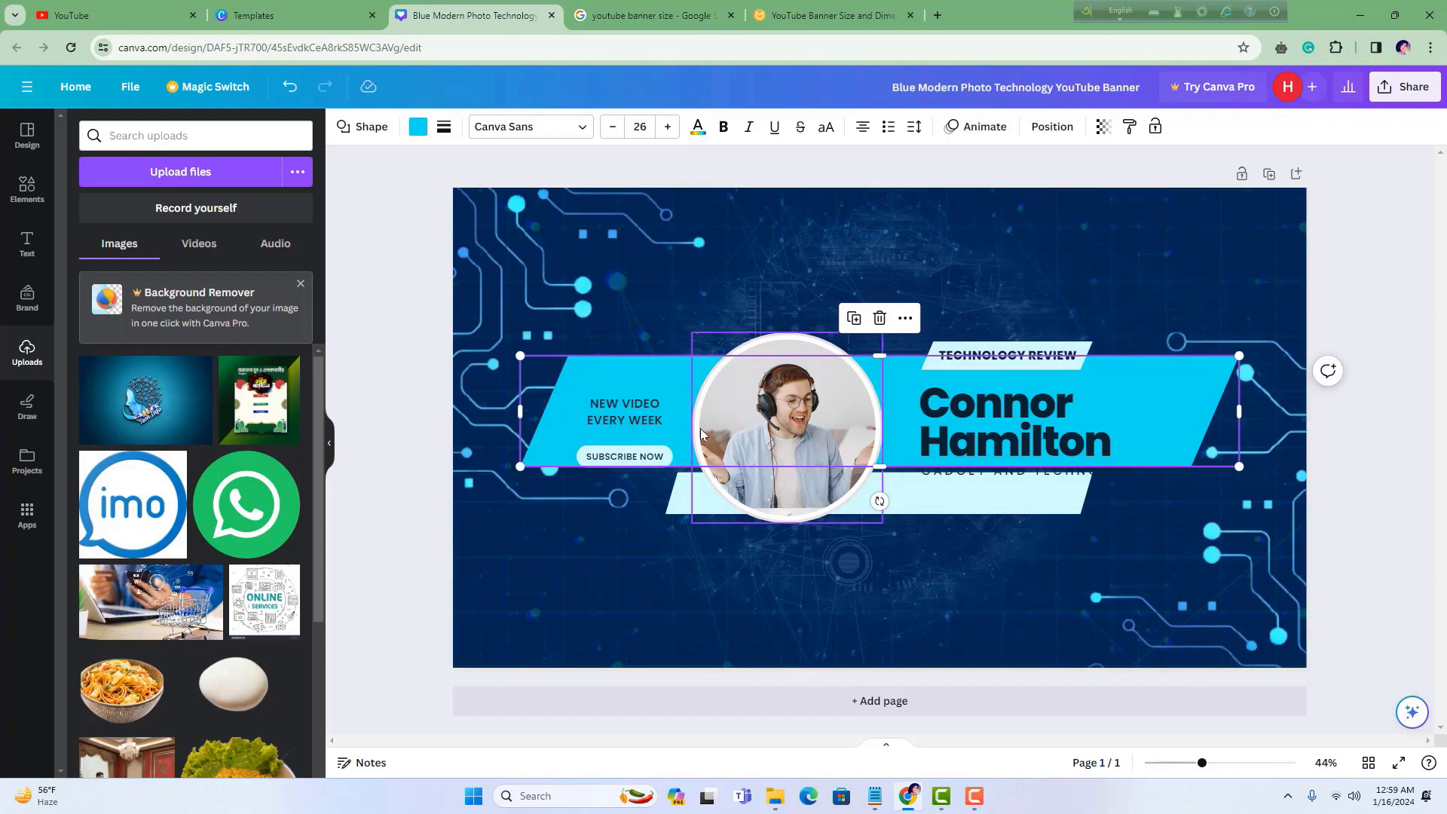
Delete the placeholder name heading and the TECHNOLOGY REVIEW text from the banner
left_click(979, 427)
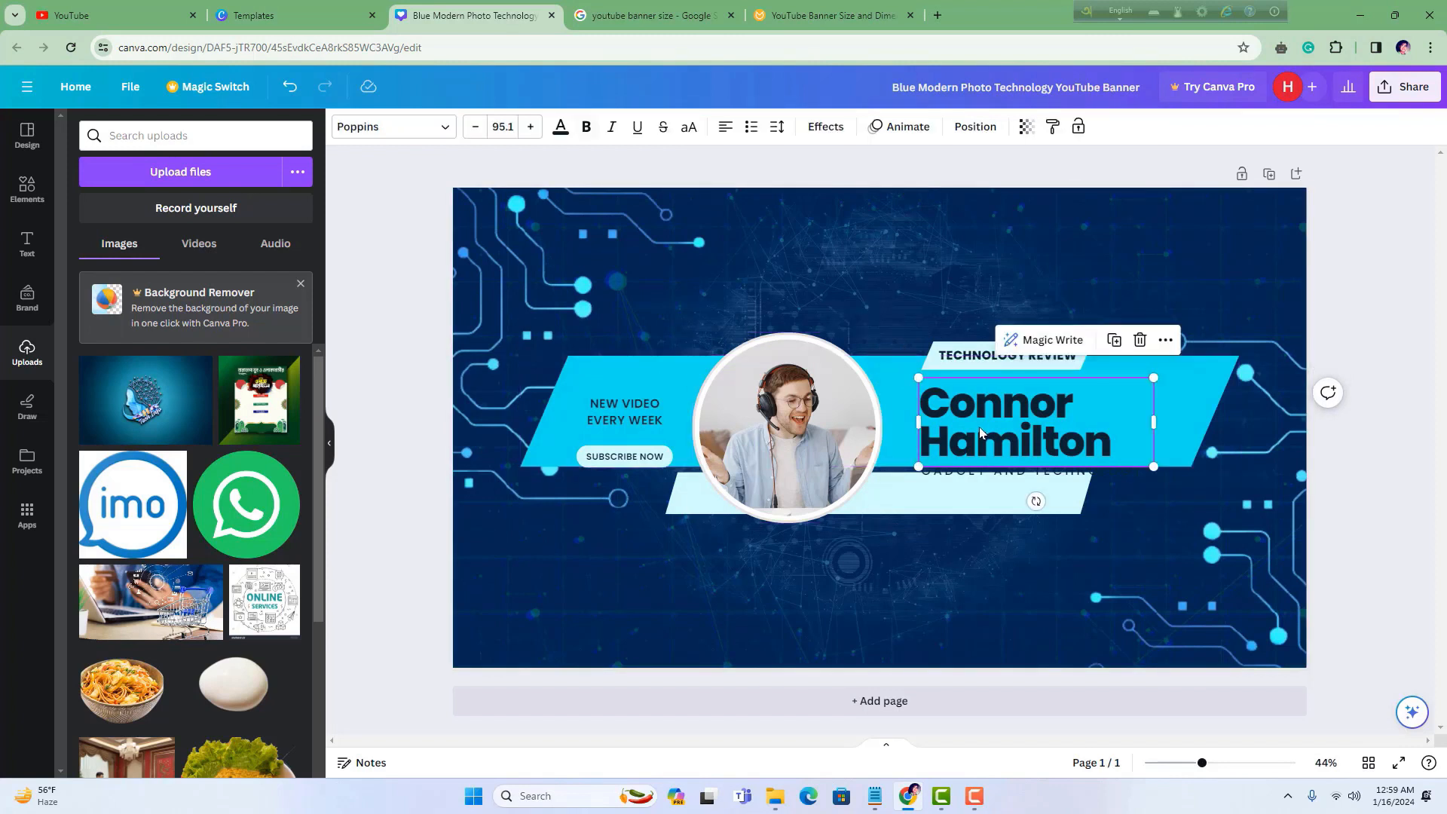
key("BackSpace")
left_click(995, 355)
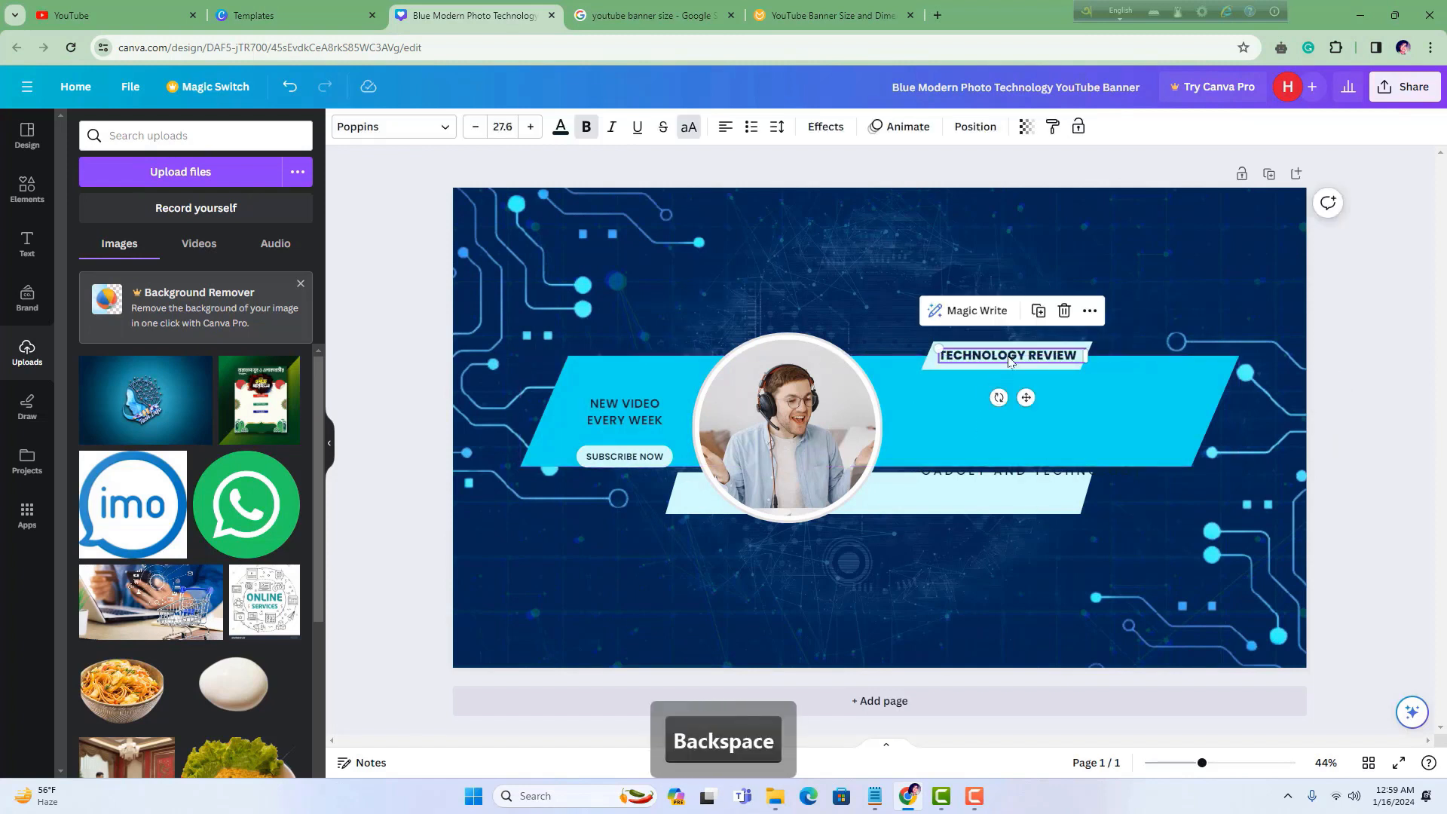
key("BackSpace")
Delete the SUBSCRIBE NOW text, the NEW VIDEO EVERY WEEK text and the pale rounded button shape from the cyan band
left_click(625, 456)
key("BackSpace")
left_click(625, 412)
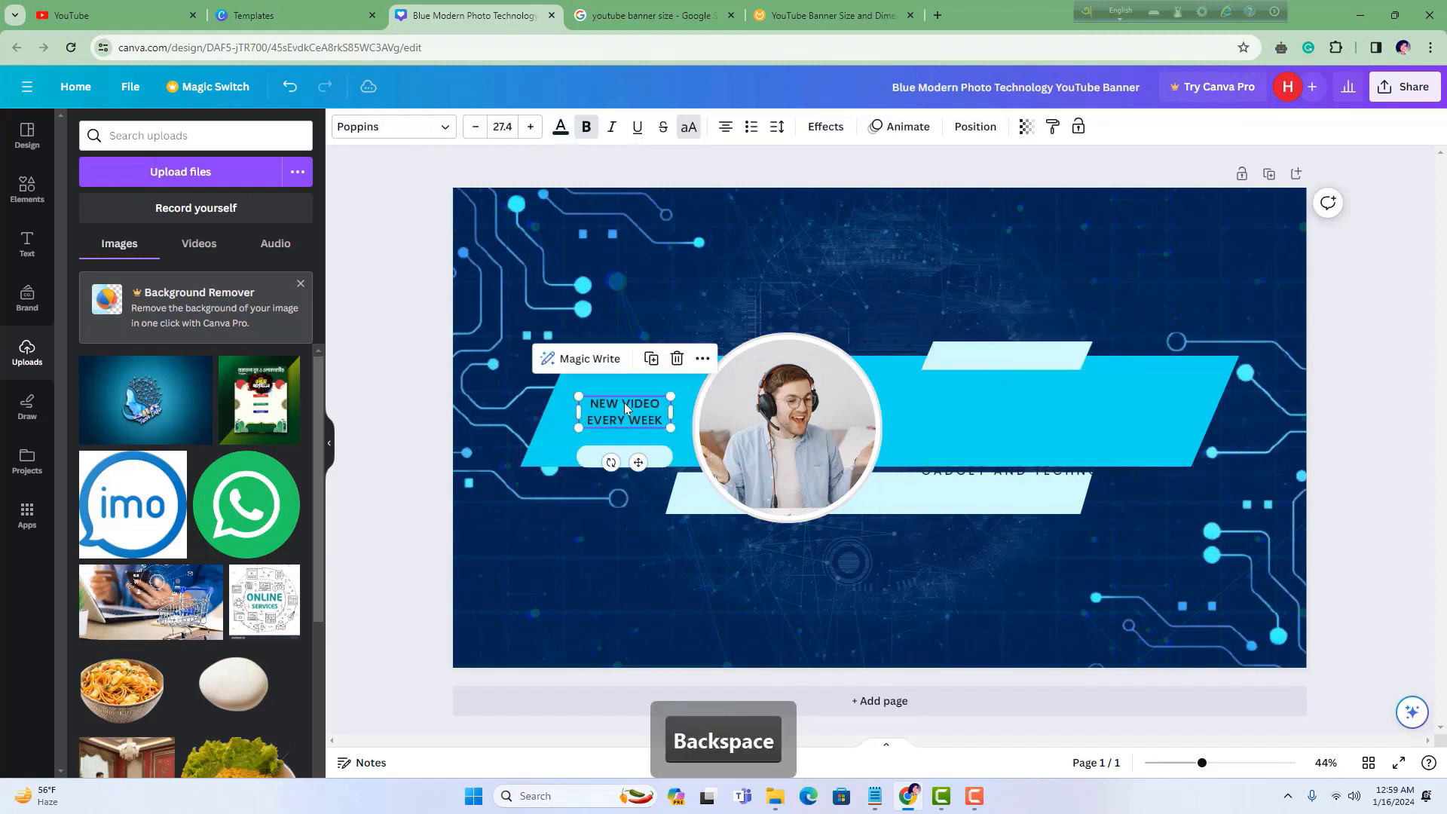
key("BackSpace")
left_click(625, 455)
key("BackSpace")
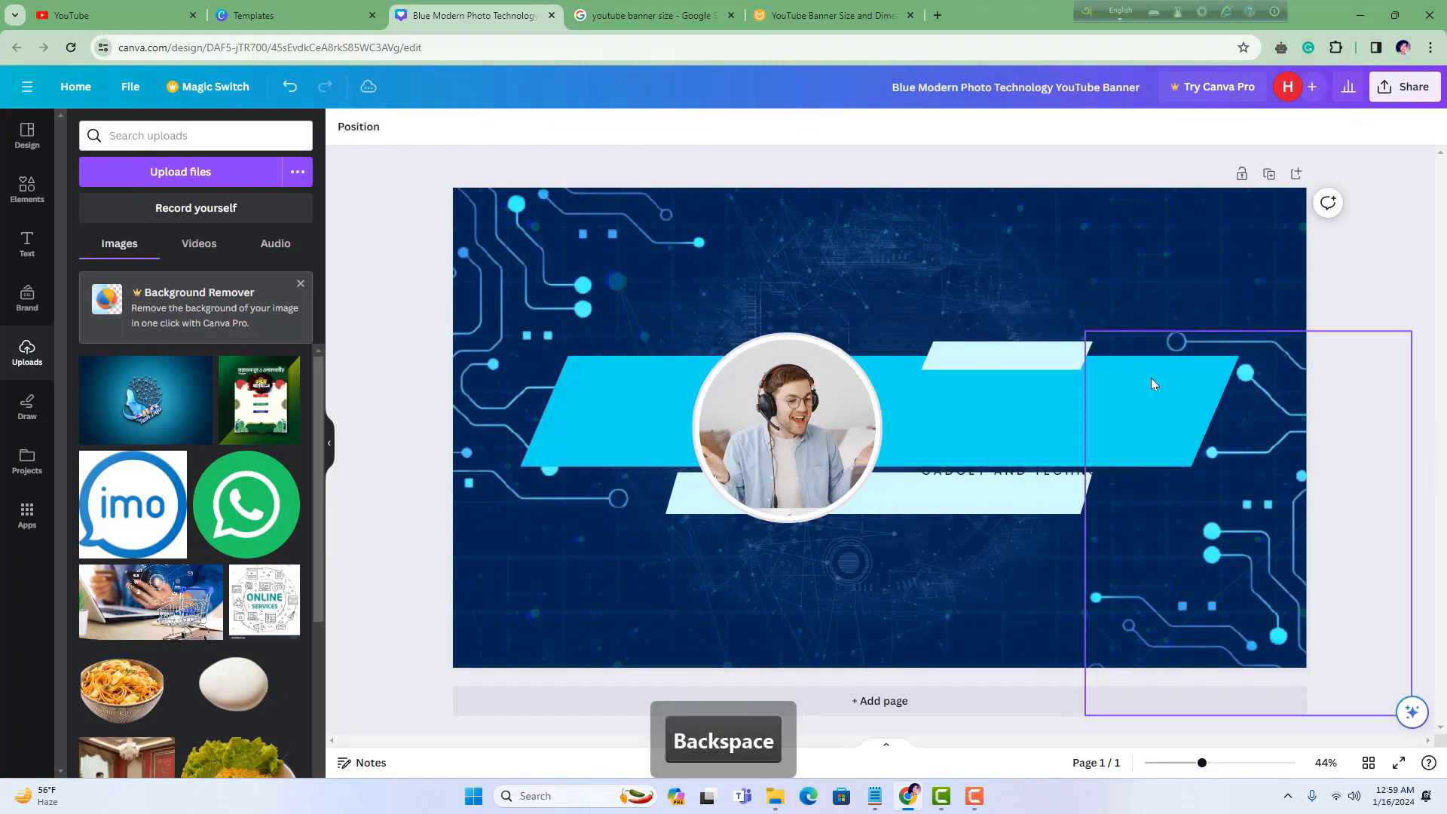
Recheck the all-devices safe area in the Wyzowl guide's diagram and return to the banner design
left_click(1071, 411)
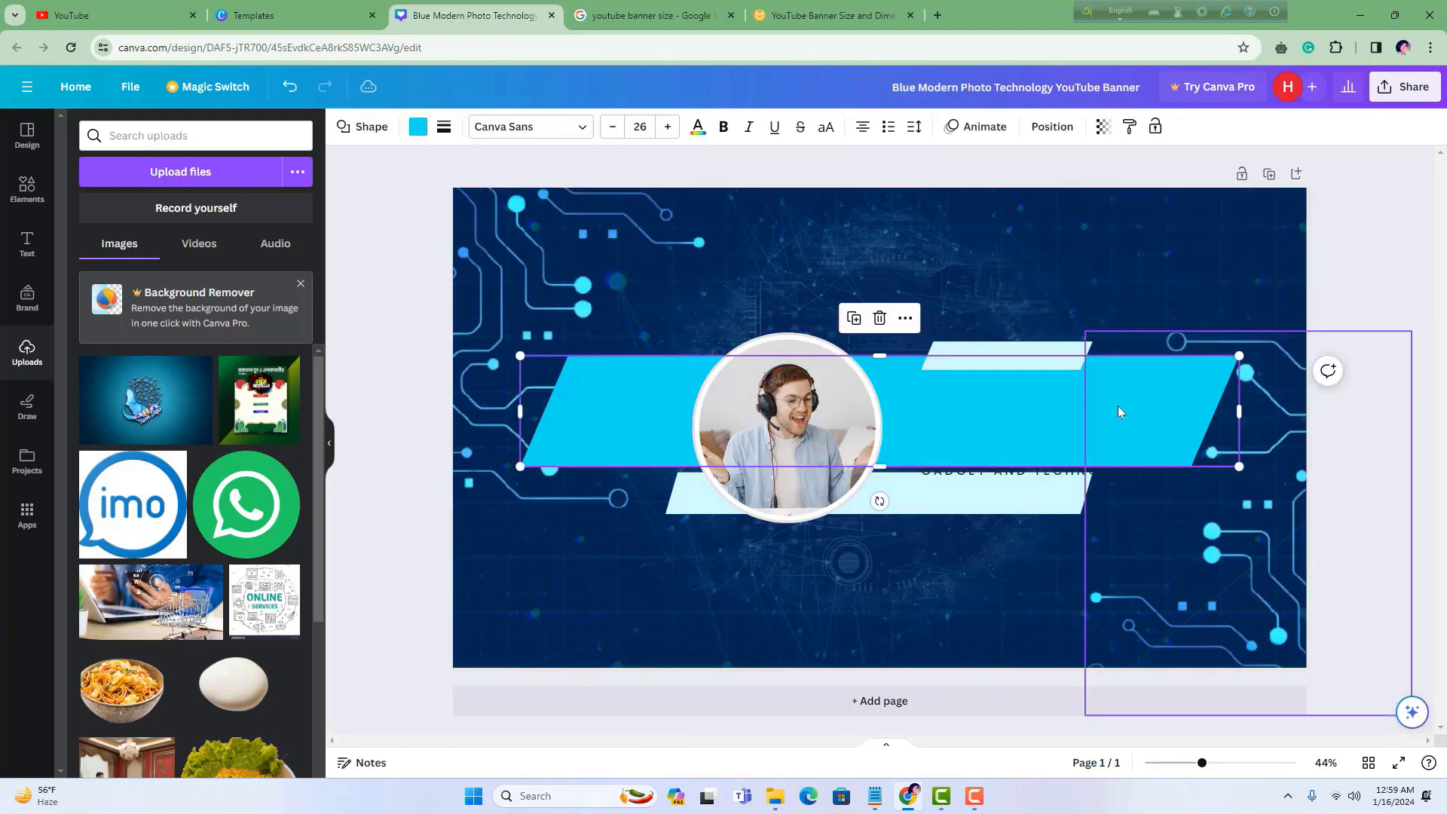
left_click(637, 15)
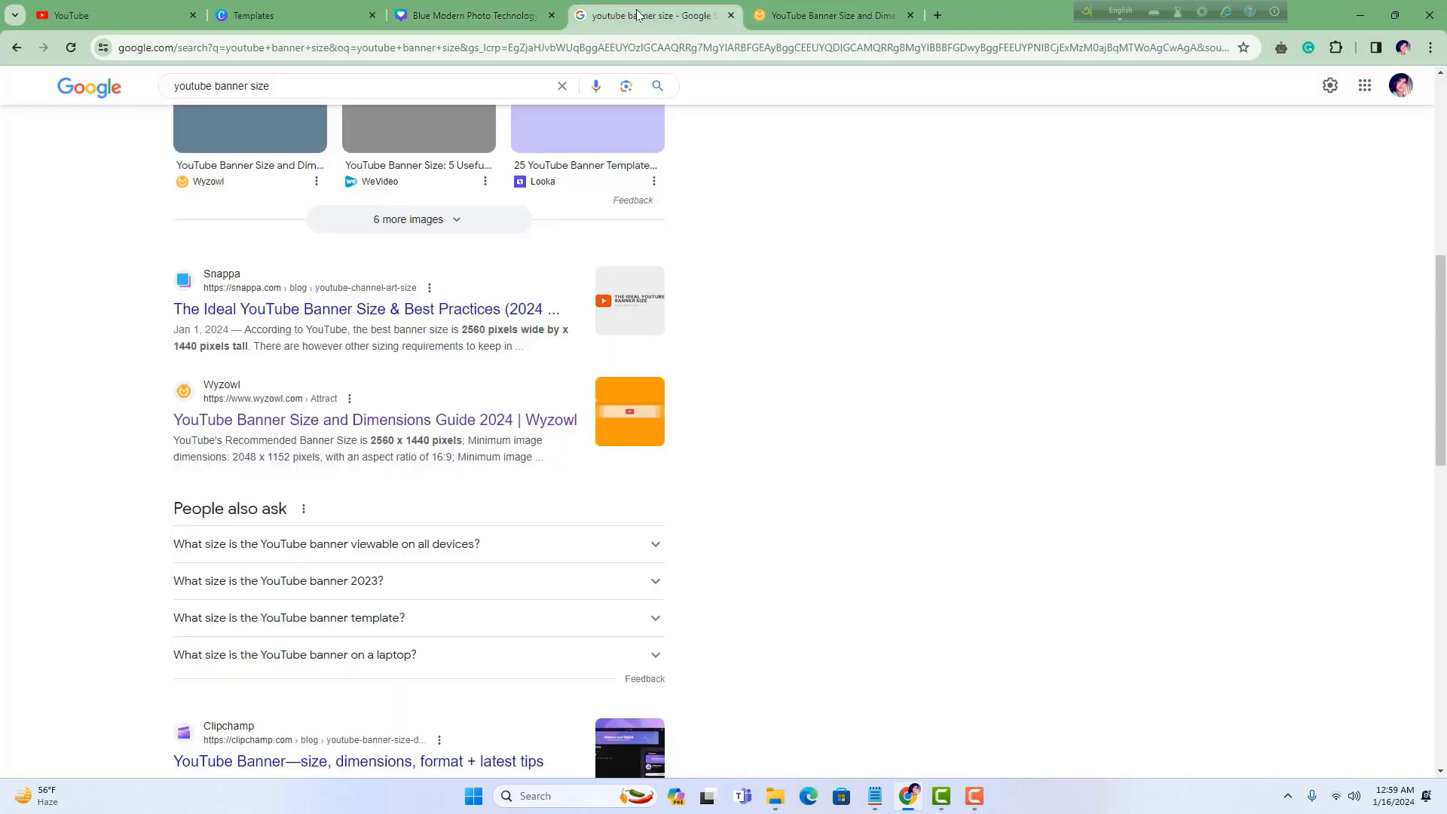
left_click(766, 23)
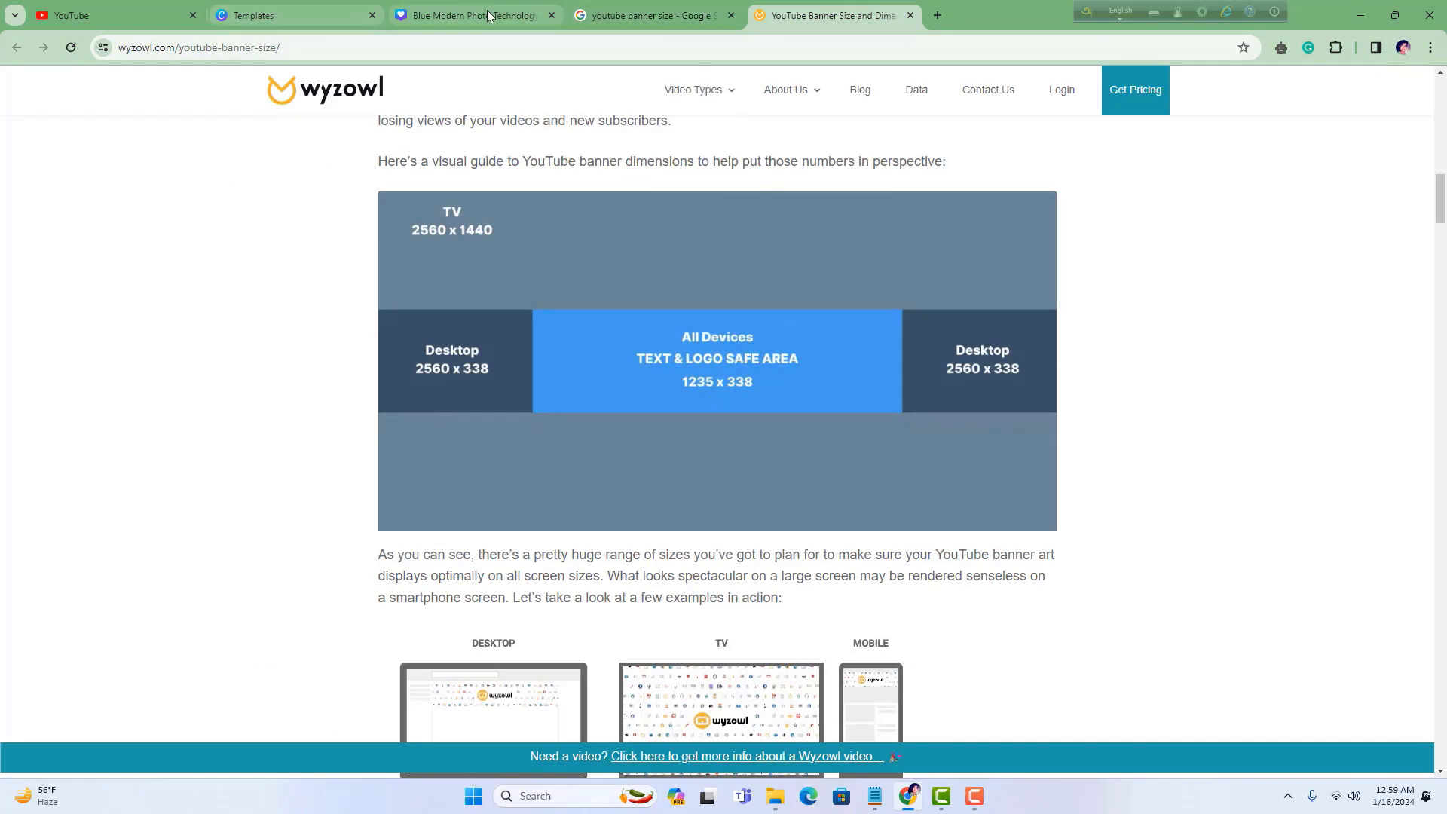
left_click(464, 16)
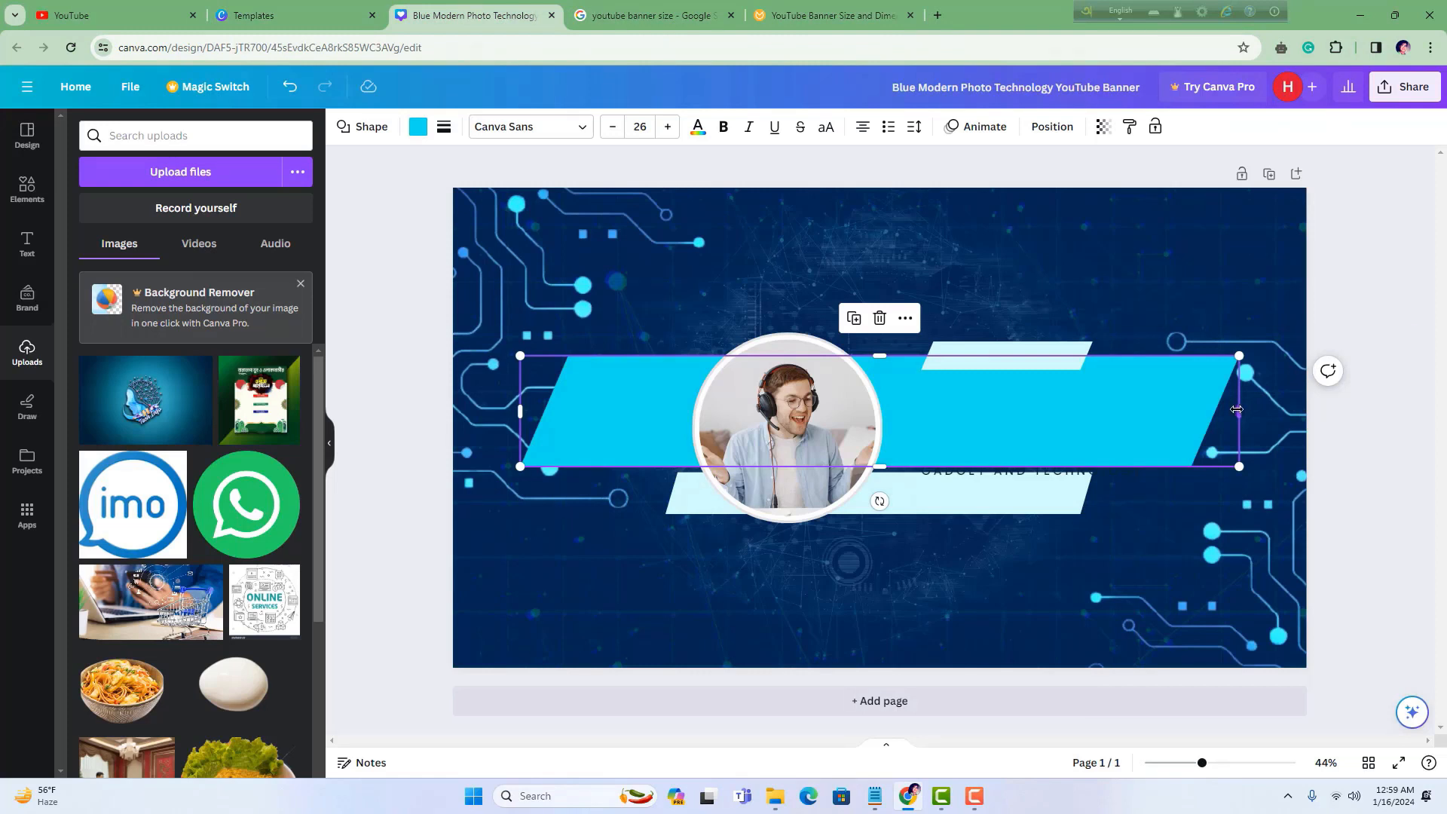
Narrow the cyan band from both ends to match the guide's all-devices safe area width of 1235 pixels
left_click_drag(1237, 410, 1053, 414)
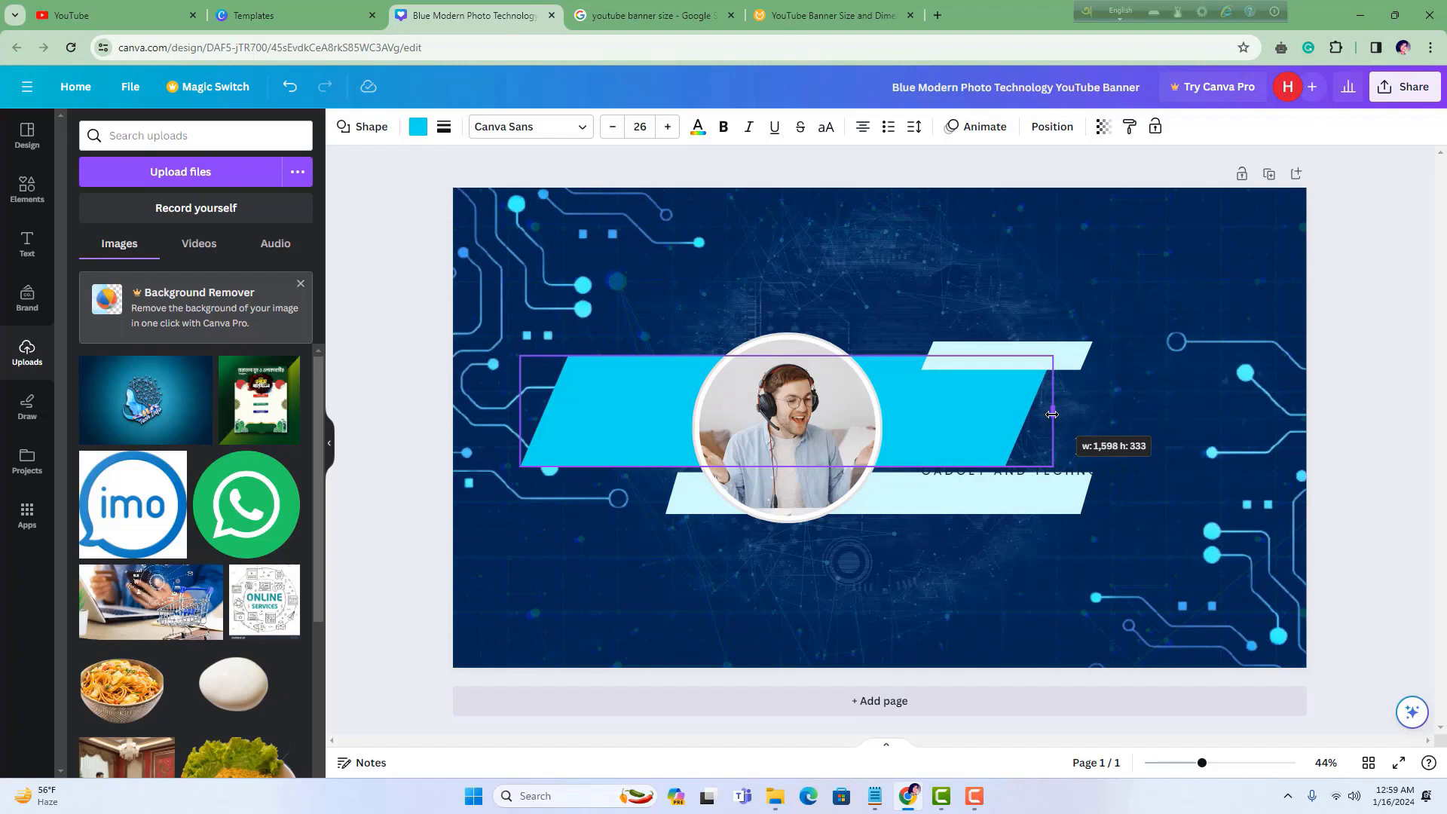
left_click_drag(1053, 415, 1053, 414)
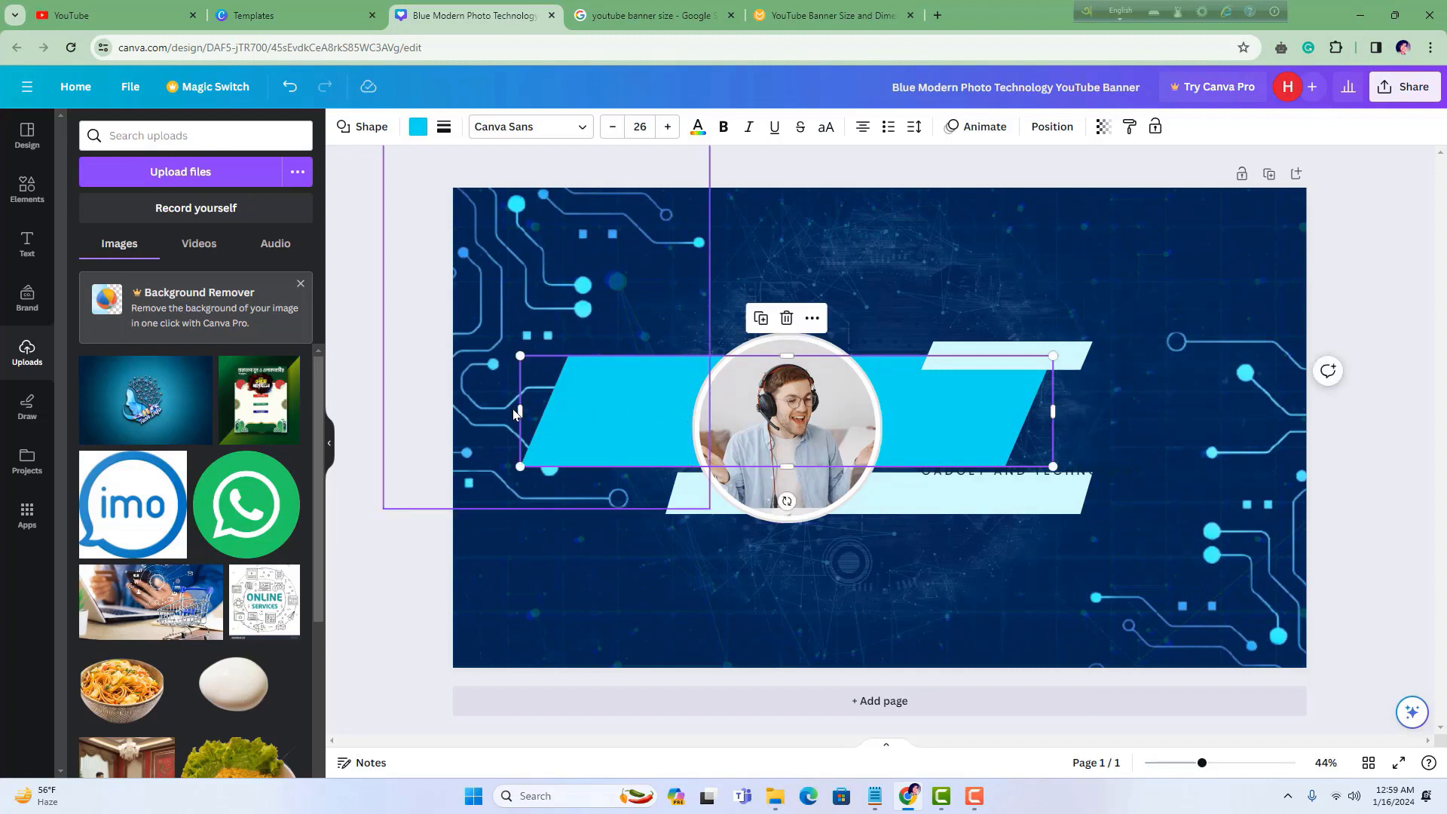
left_click_drag(518, 411, 555, 412)
left_click_drag(576, 412, 641, 417)
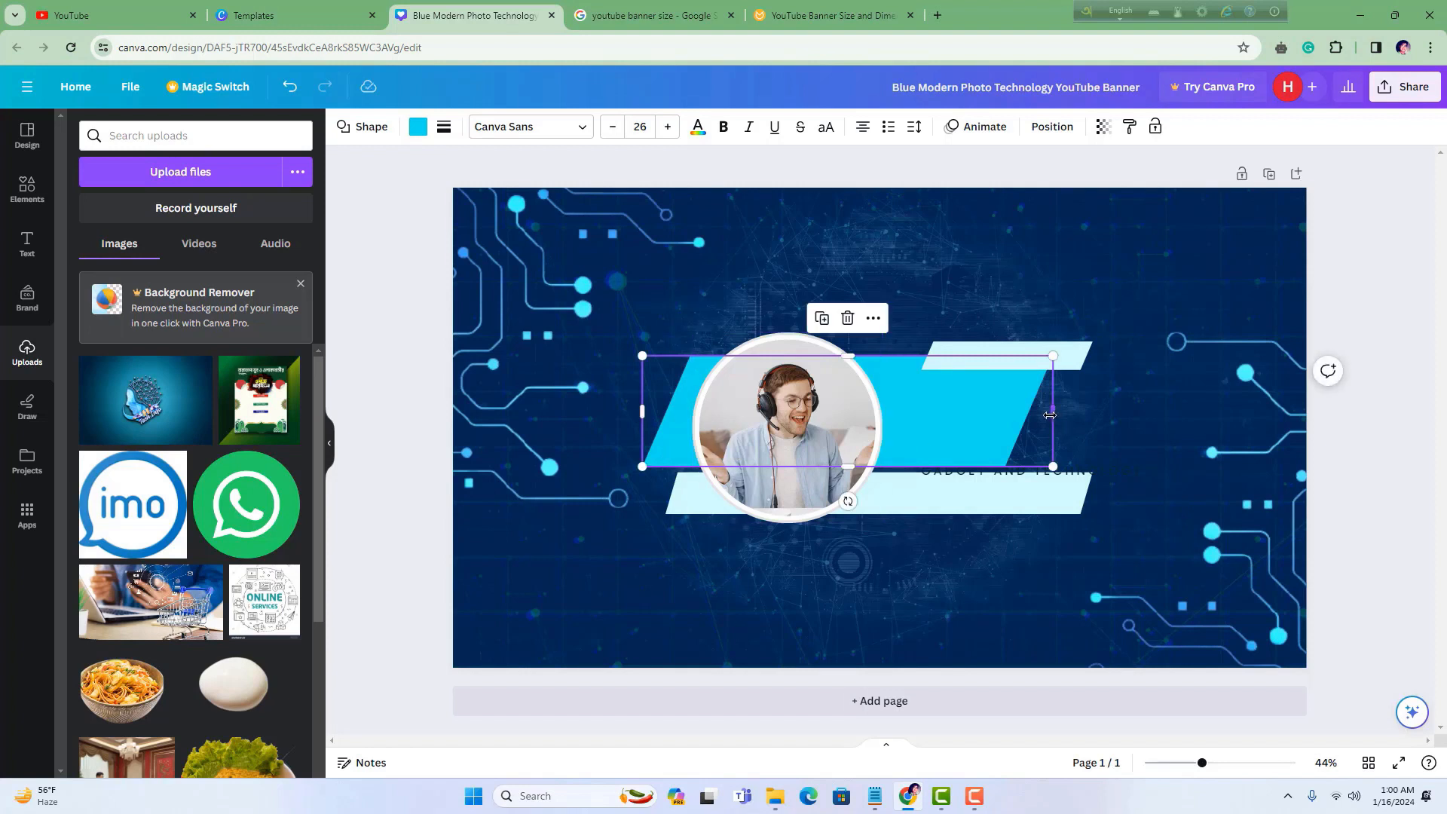
left_click_drag(1050, 416, 1053, 415)
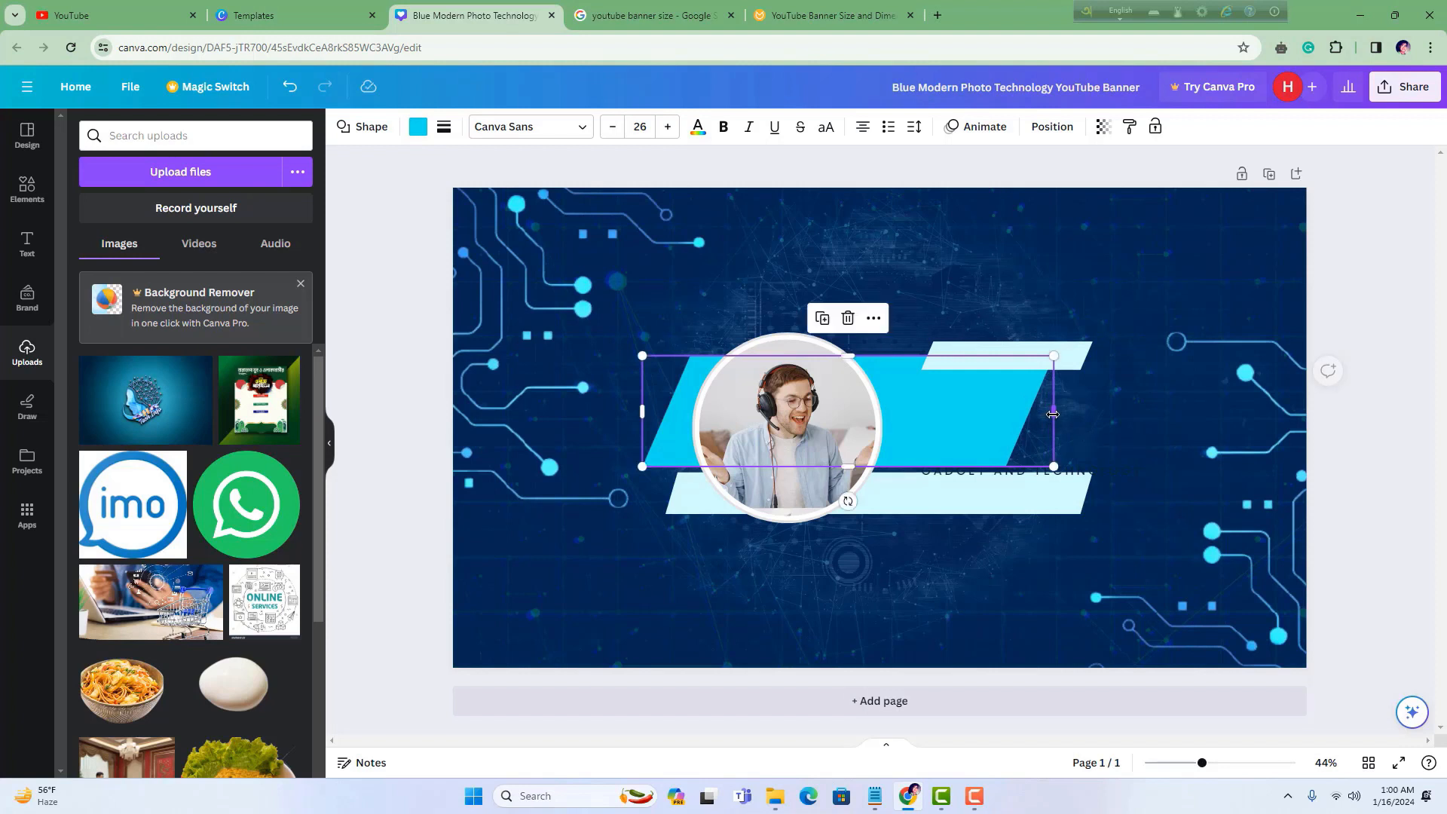
Align the cyan band to the vertical middle of the page
right_click(923, 428)
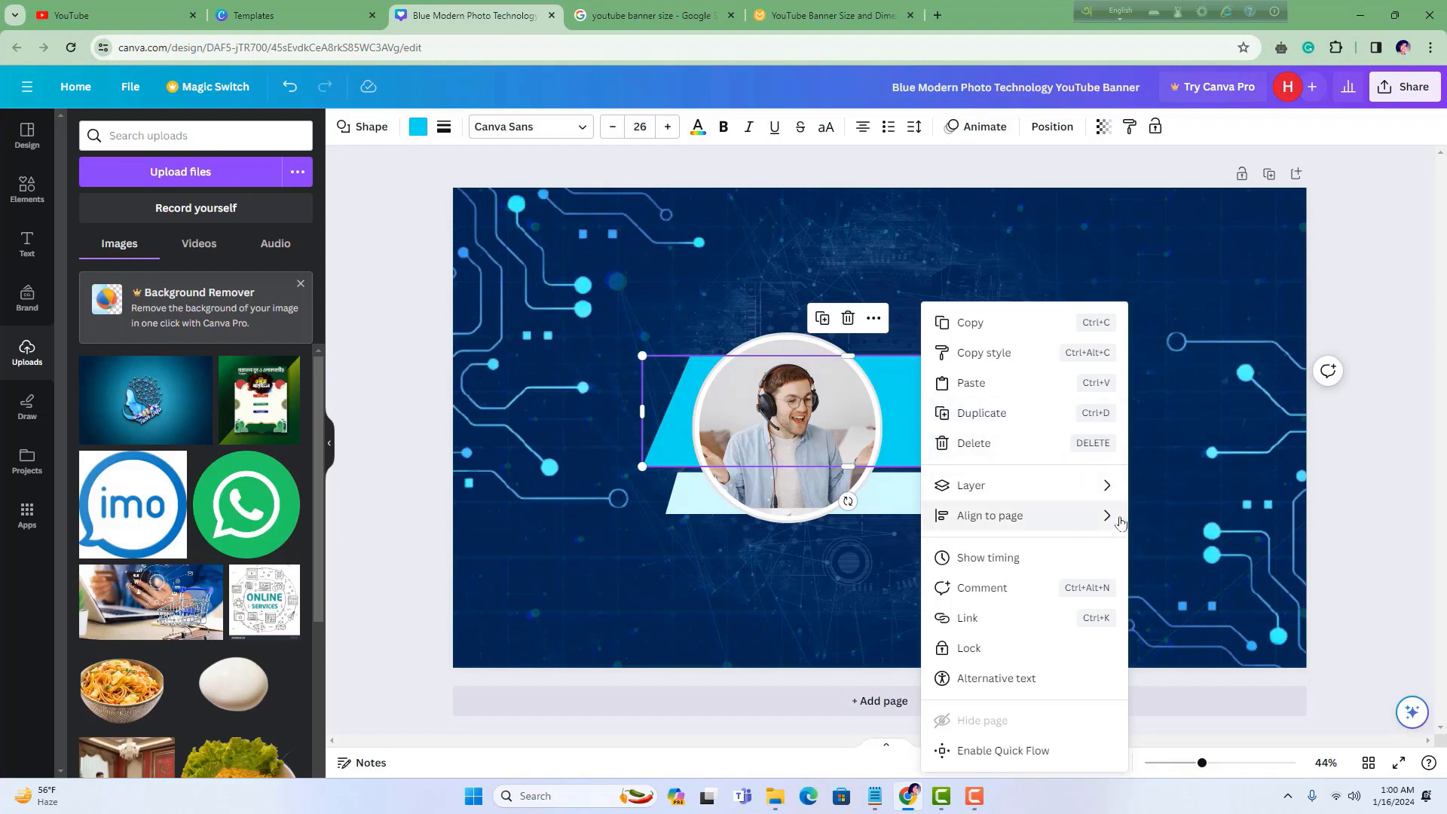
mouse_move(1115, 520)
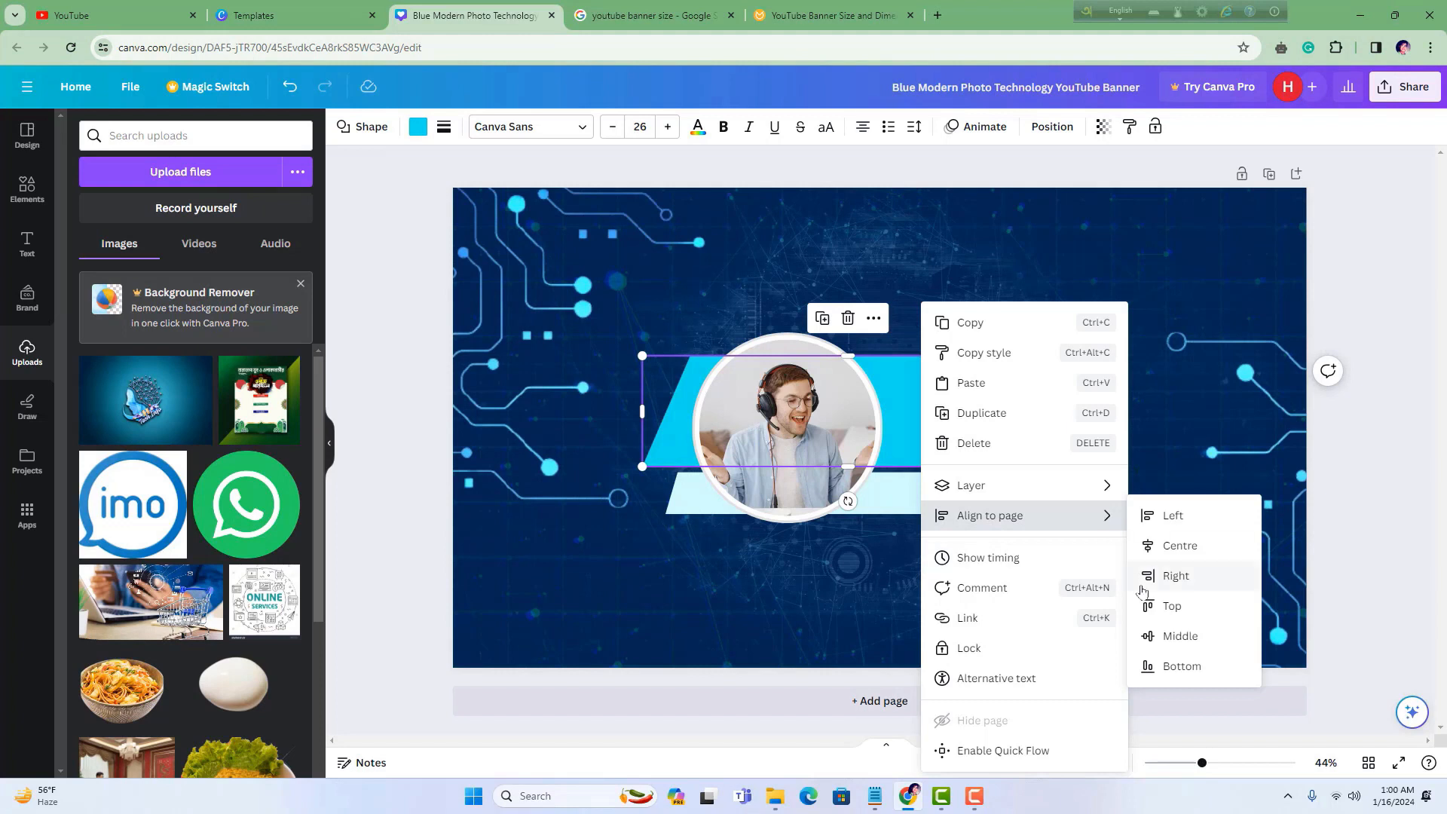
left_click(1161, 635)
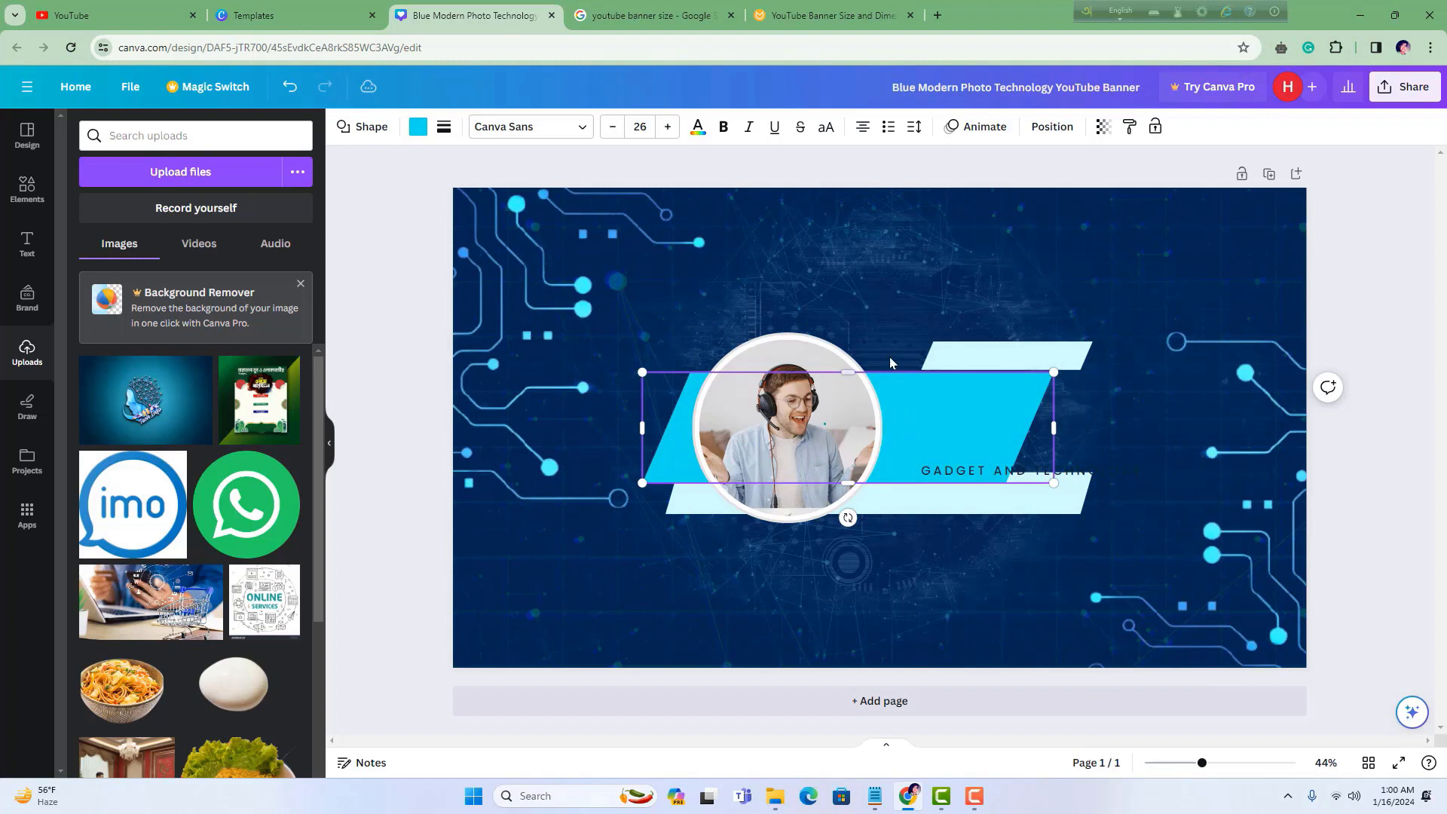
Shrink the circular photo to fit within the cyan band's height and delete the GADGET AND TECHNOLOGY text line
left_click(877, 348)
left_click_drag(882, 331, 844, 380)
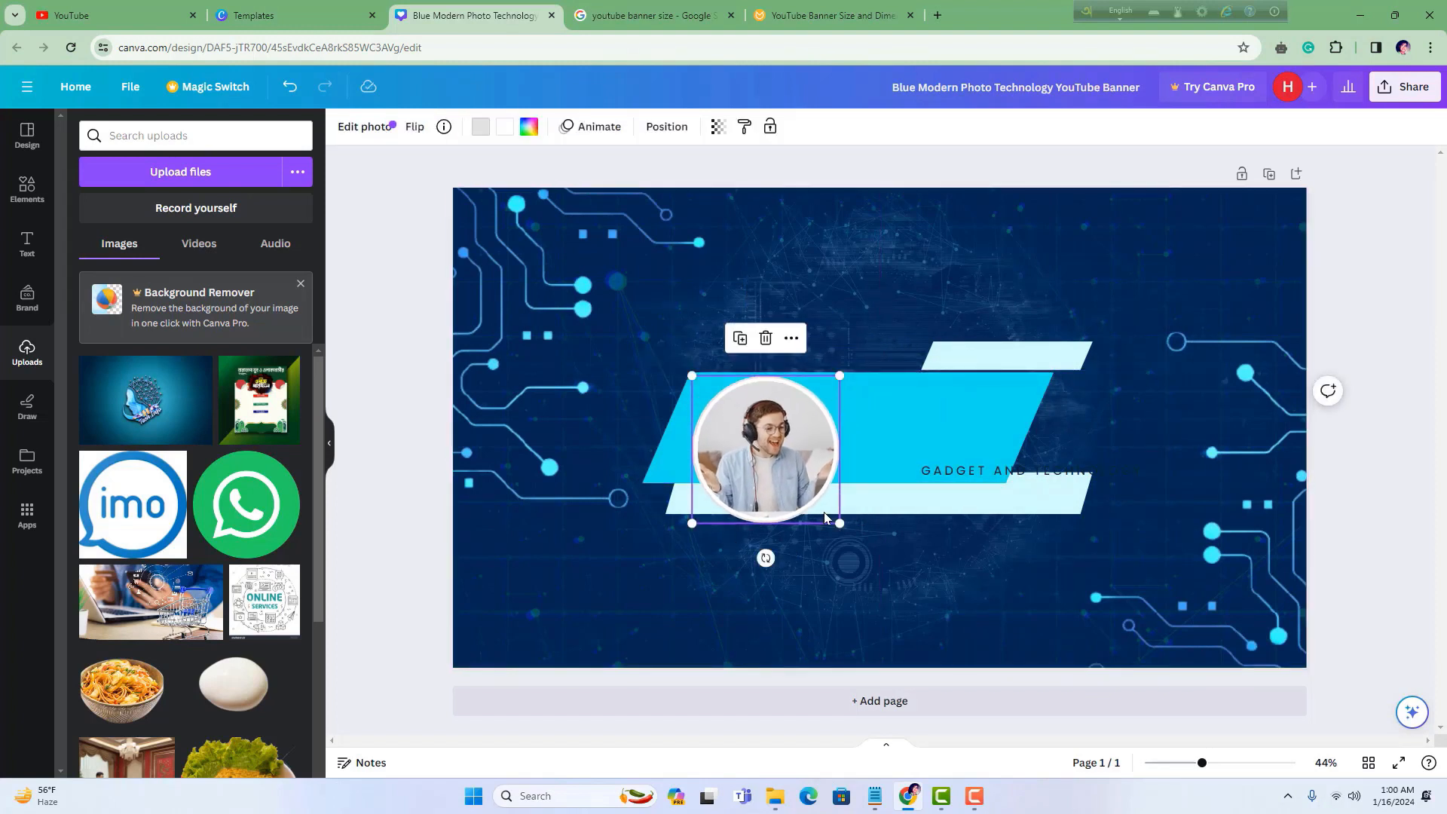
left_click_drag(835, 520, 820, 448)
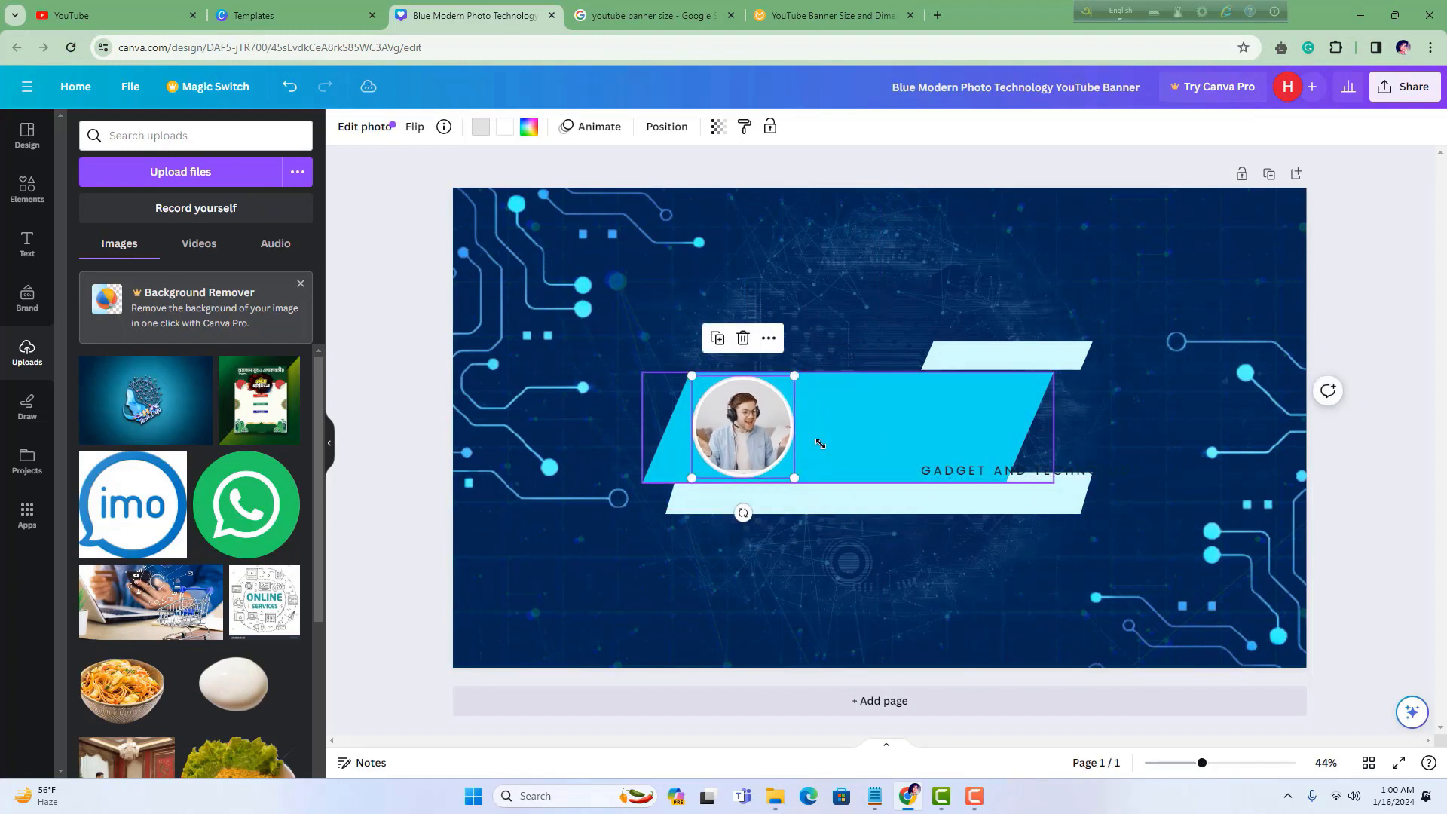
left_click(946, 469)
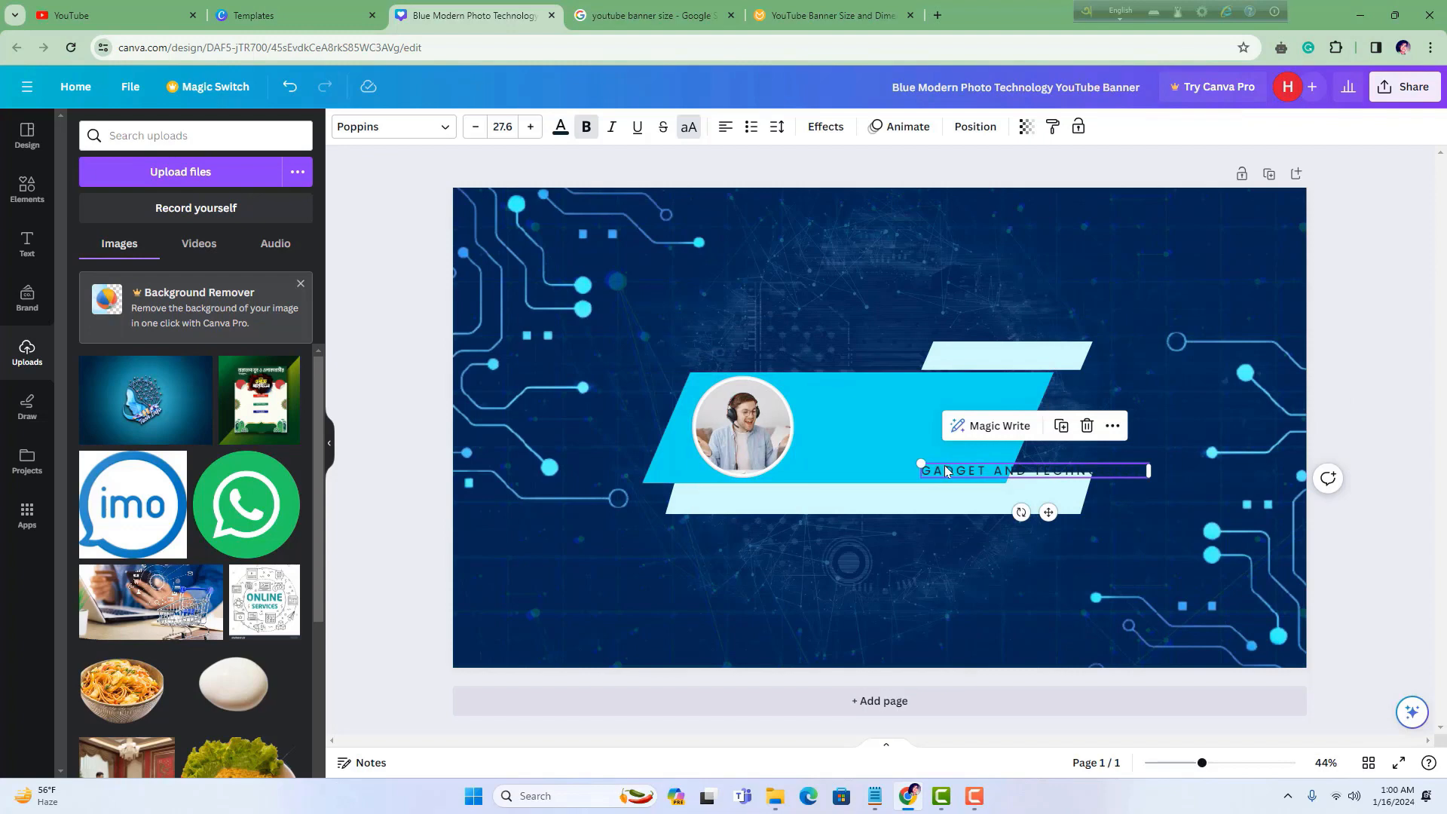
key("Delete")
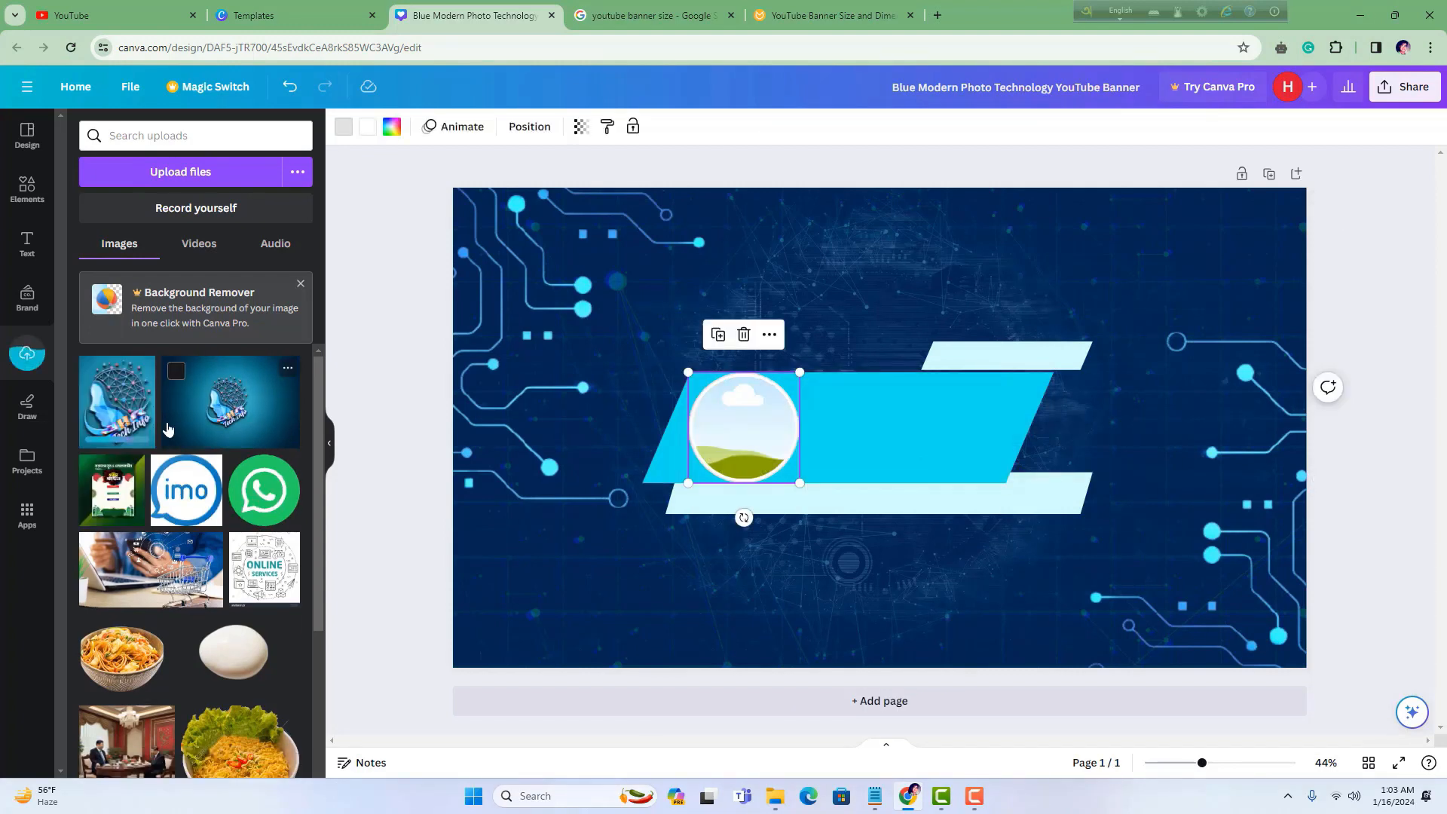
Add the uploaded Tech Info logo to the design and fit it into the circular frame on the cyan band
left_click_drag(118, 402, 727, 495)
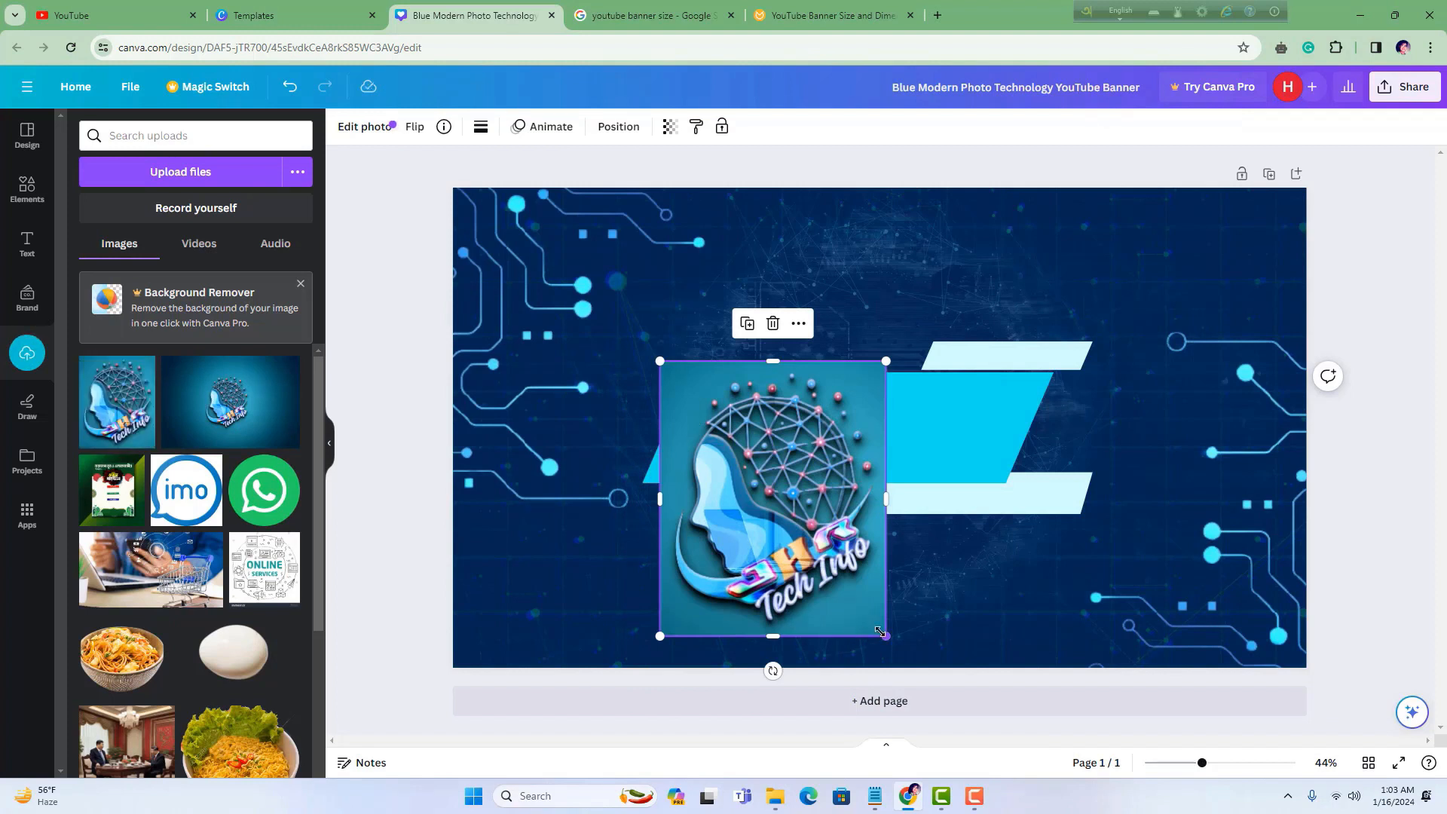
left_click_drag(885, 636, 753, 445)
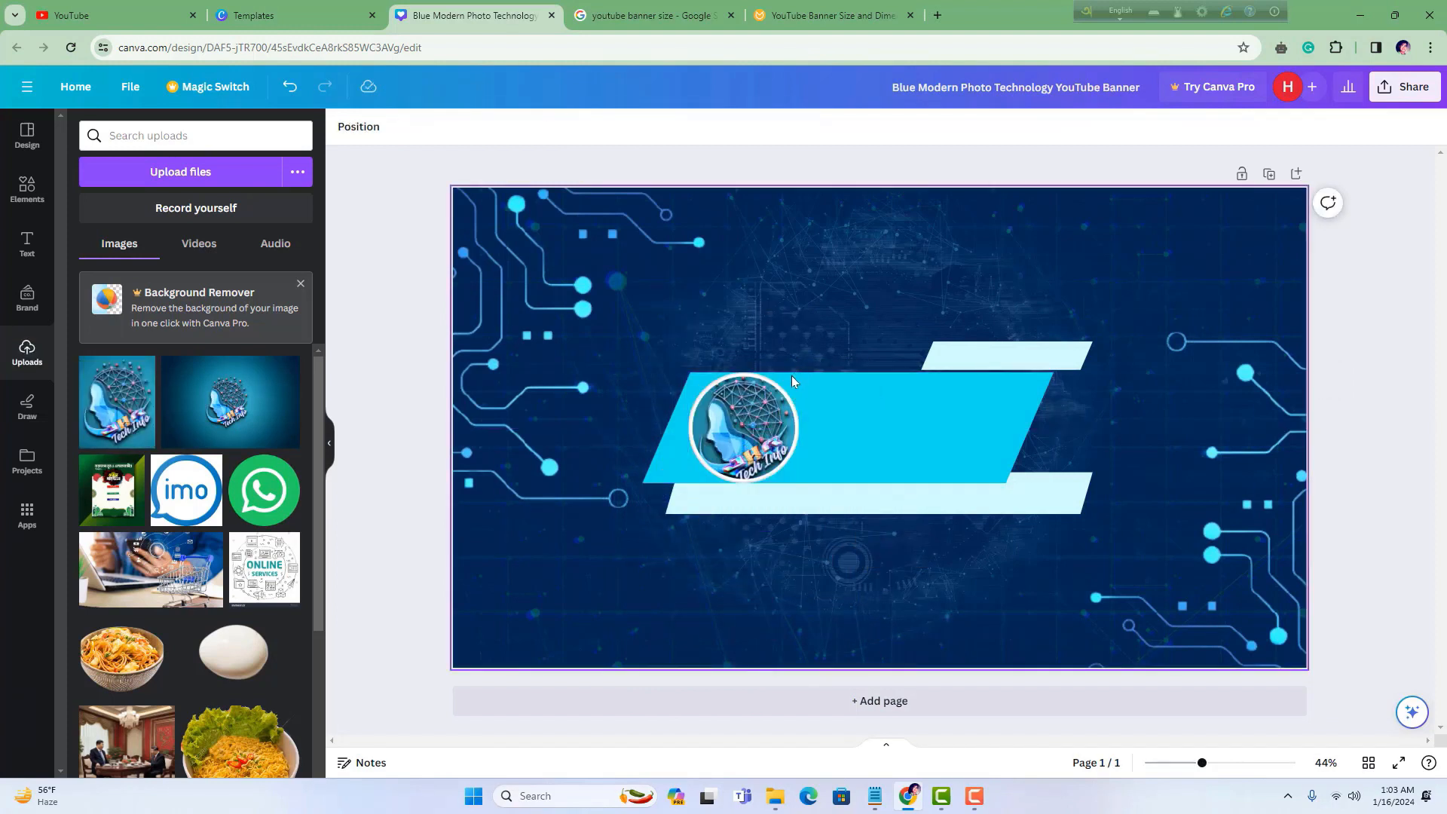
Try a slightly smaller circular logo frame and enlarge it back to the band's full height
left_click(791, 375)
left_click_drag(799, 372, 789, 382)
mouse_move(789, 483)
left_mouse_down()
mouse_move(780, 473)
mouse_move(787, 483)
left_mouse_up()
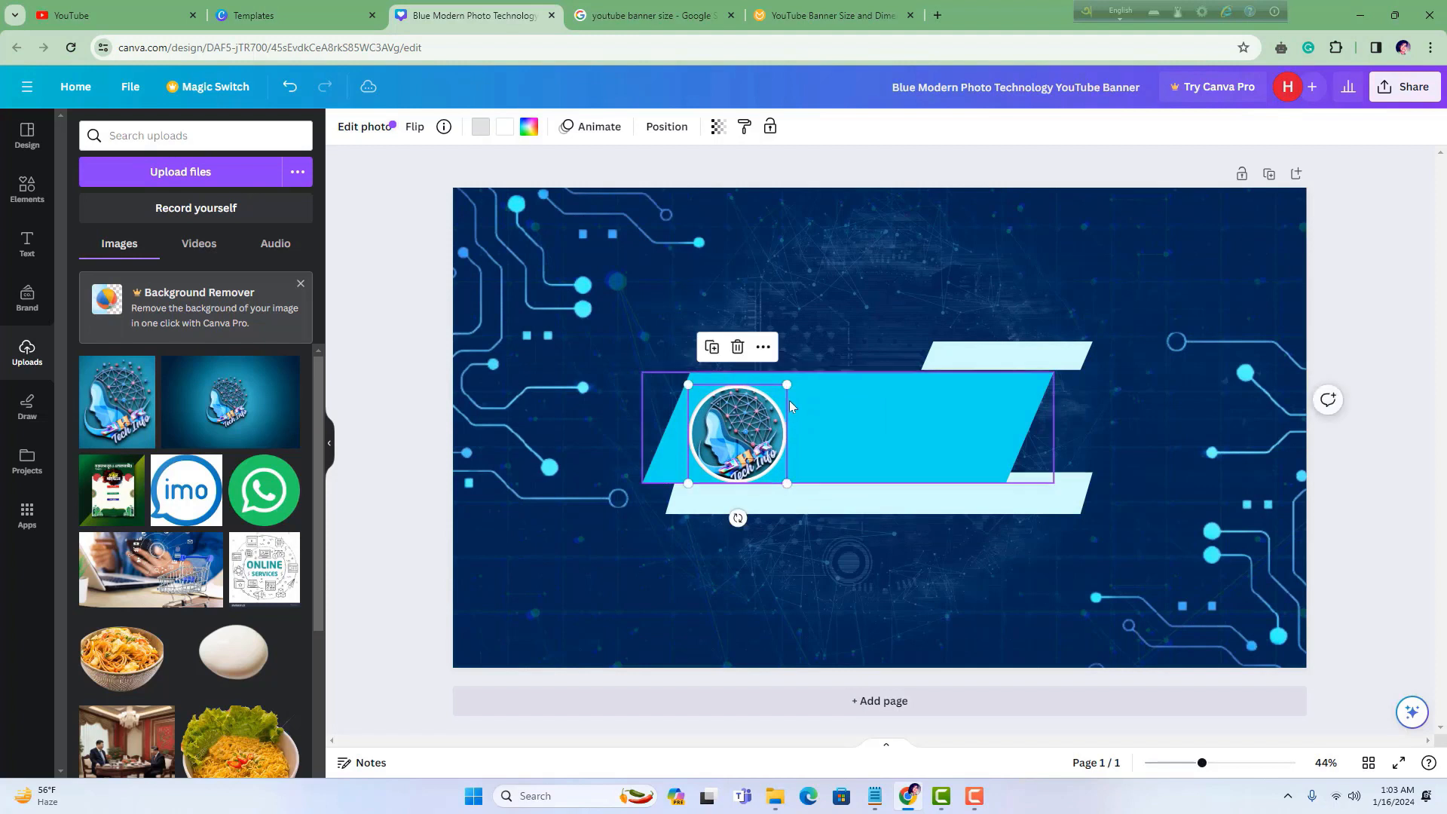
left_click_drag(785, 383, 799, 371)
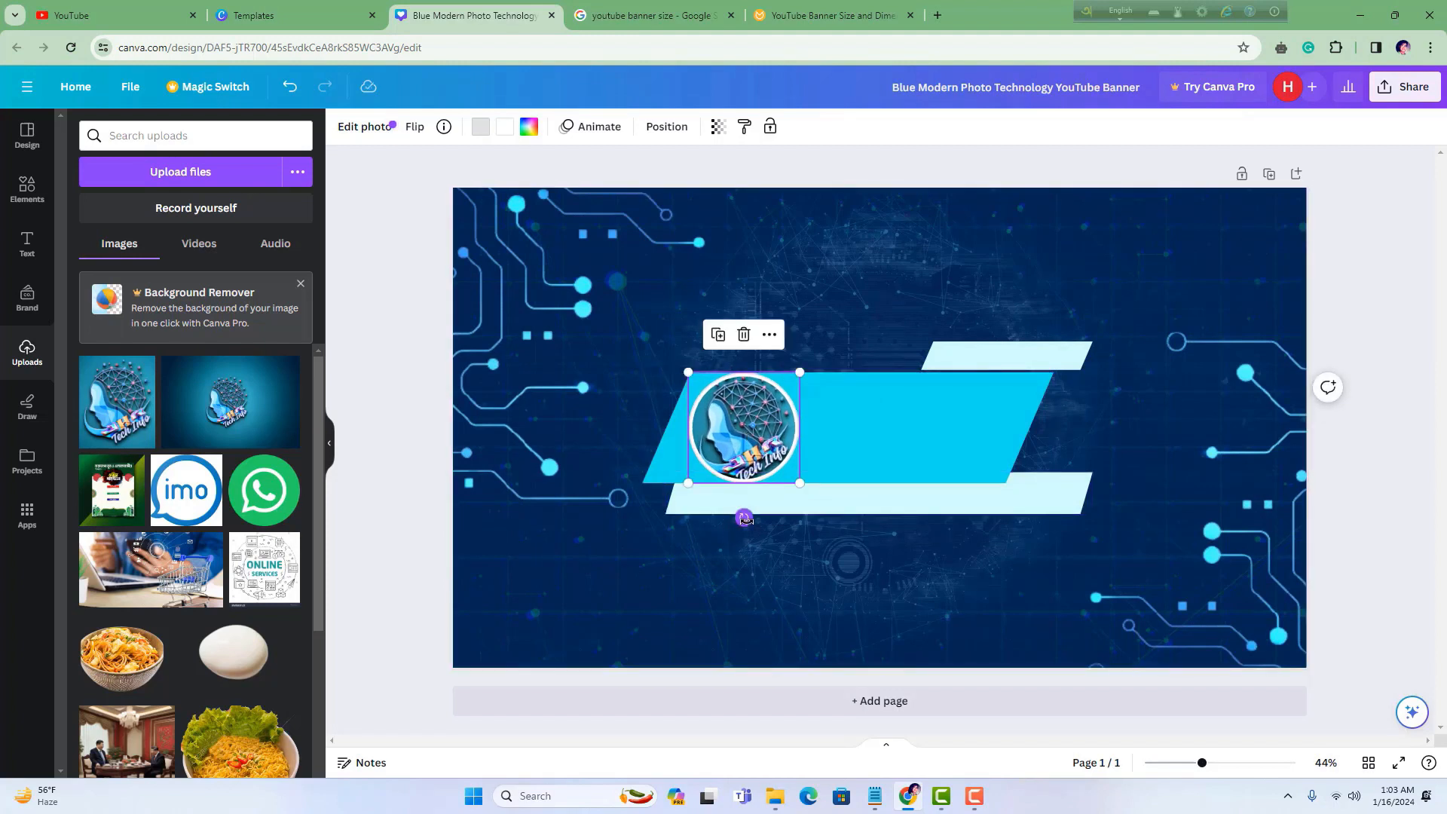
Nudge the circular logo slightly to the left within the cyan band, keeping it upright
left_click_drag(745, 518, 788, 489)
left_click_drag(746, 409, 742, 405)
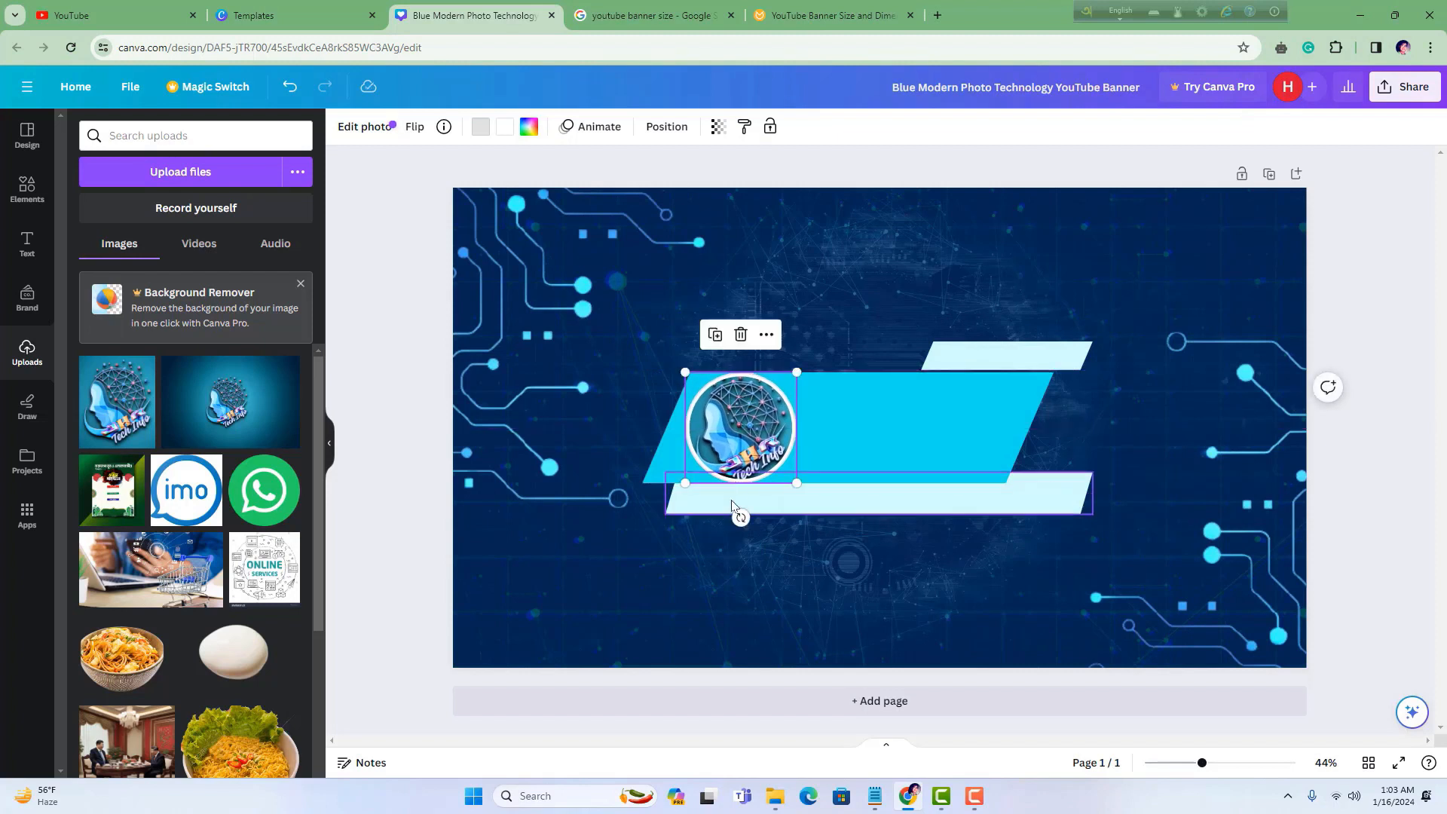
left_click(772, 559)
Try the LIKE & SUBSCRIBE font combination beside the logo on the cyan band and delete it
left_click(828, 441)
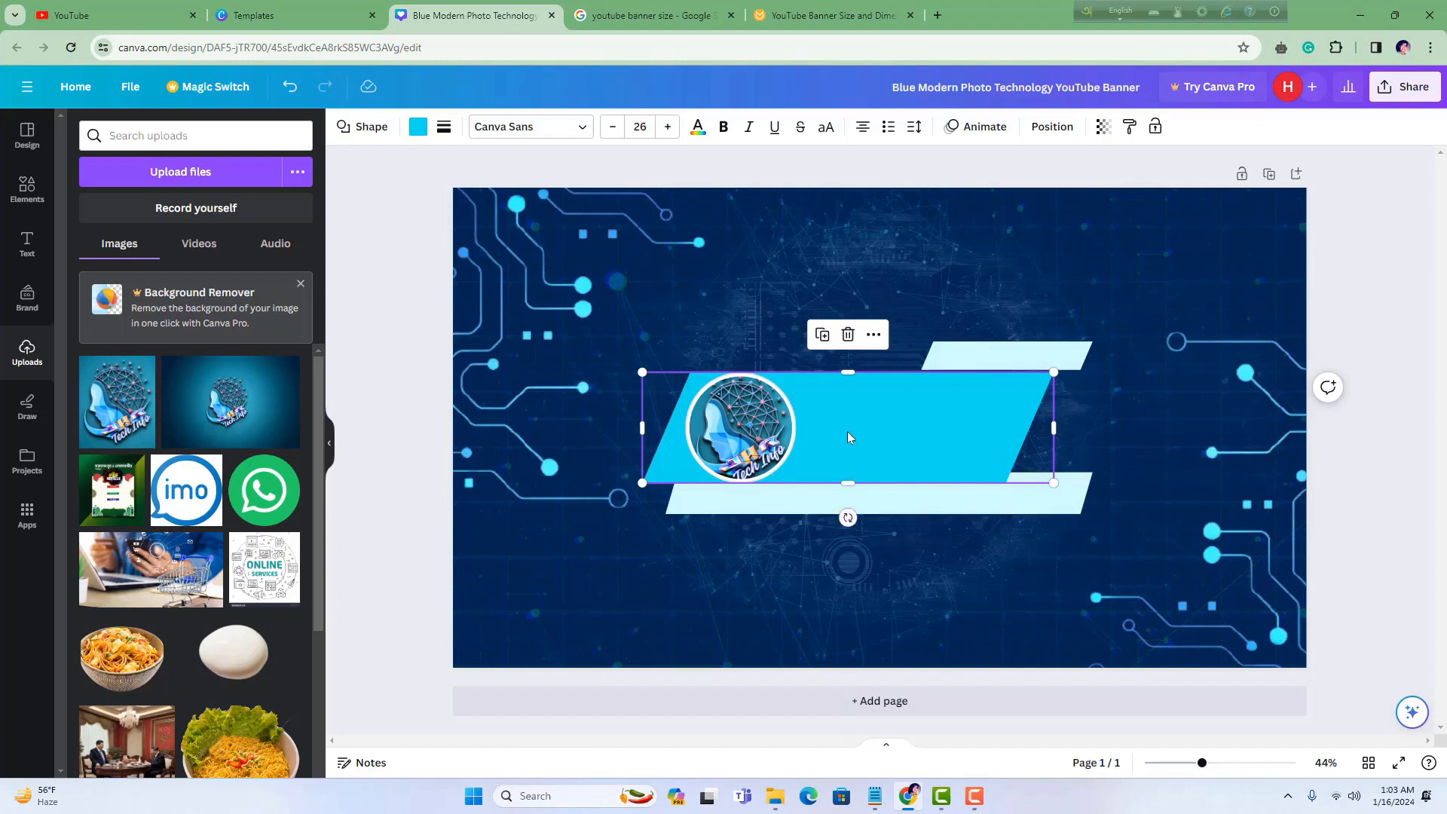
left_click(27, 243)
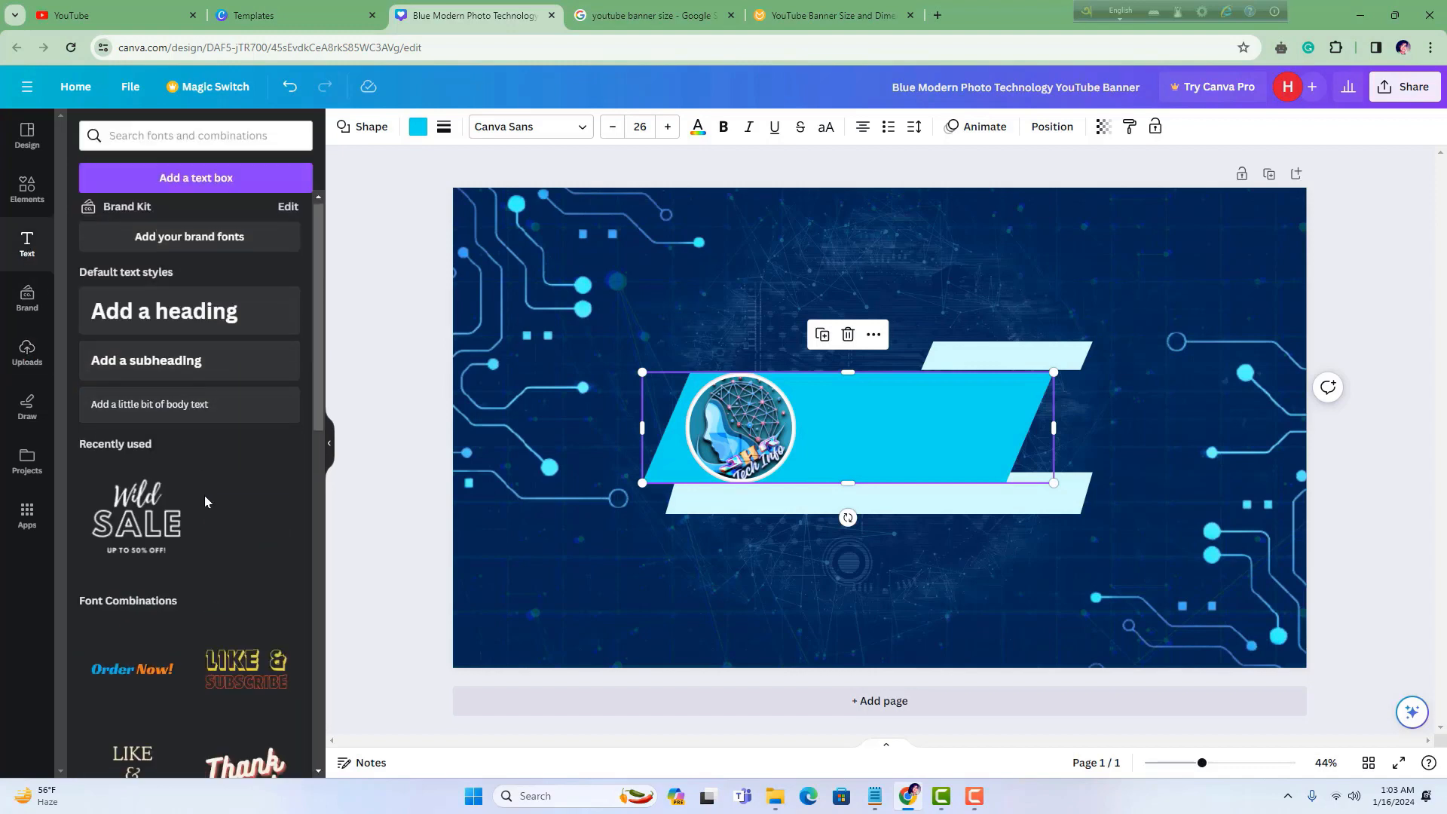
scroll(205, 495, "down", 5)
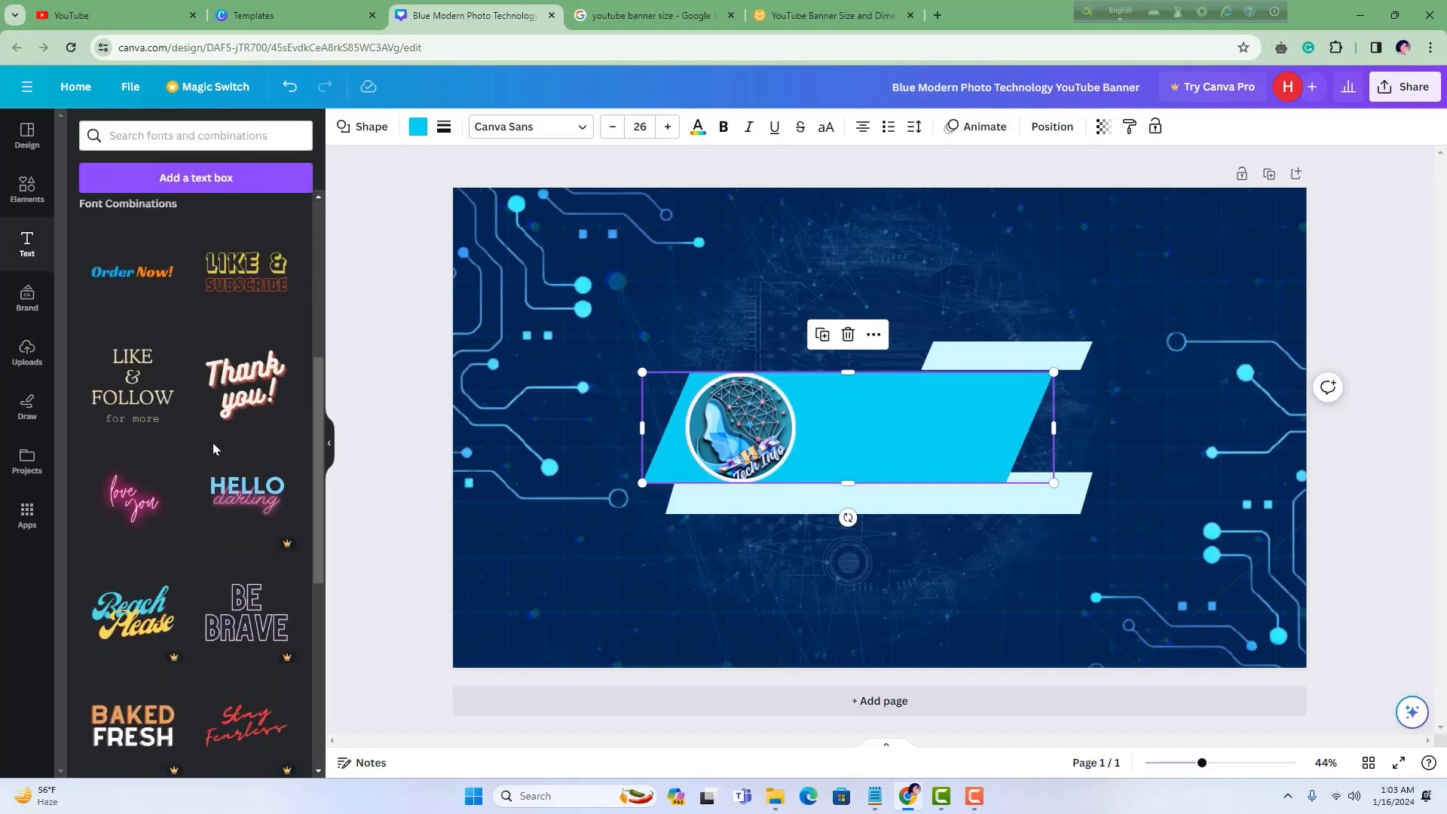
scroll(188, 531, "down", 3)
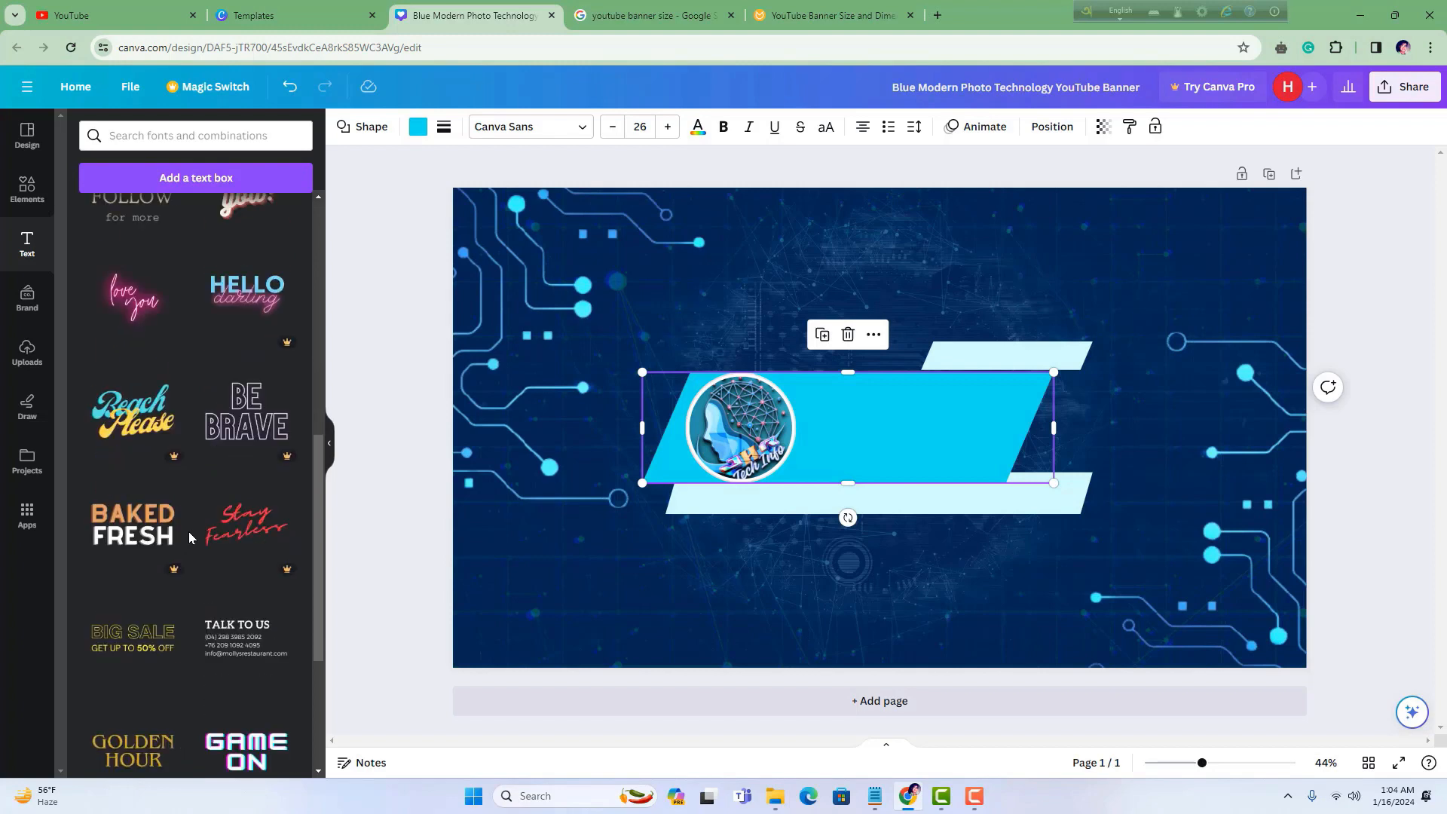
scroll(191, 518, "up", 9)
scroll(205, 451, "down", 3)
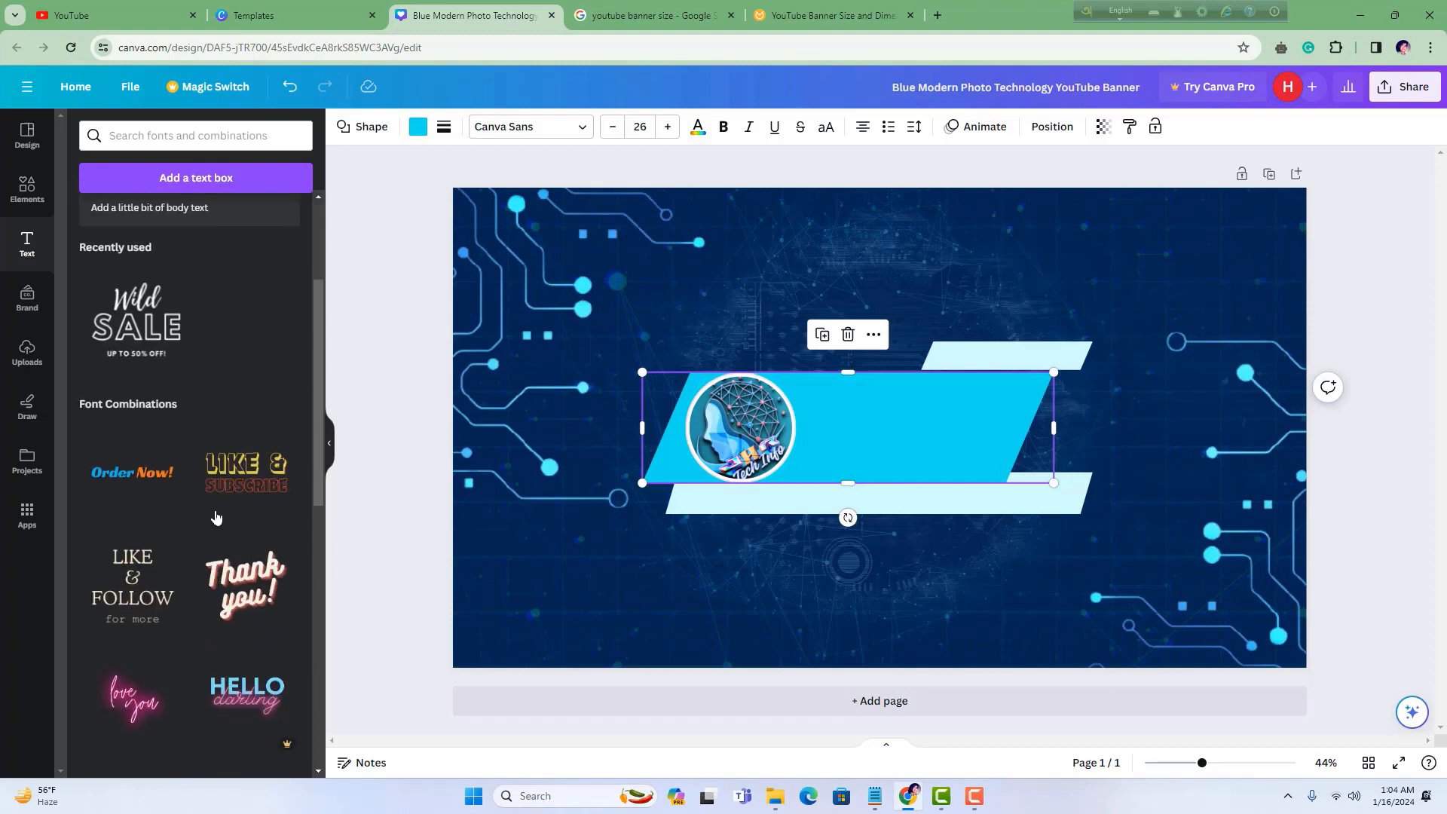
left_click(256, 486)
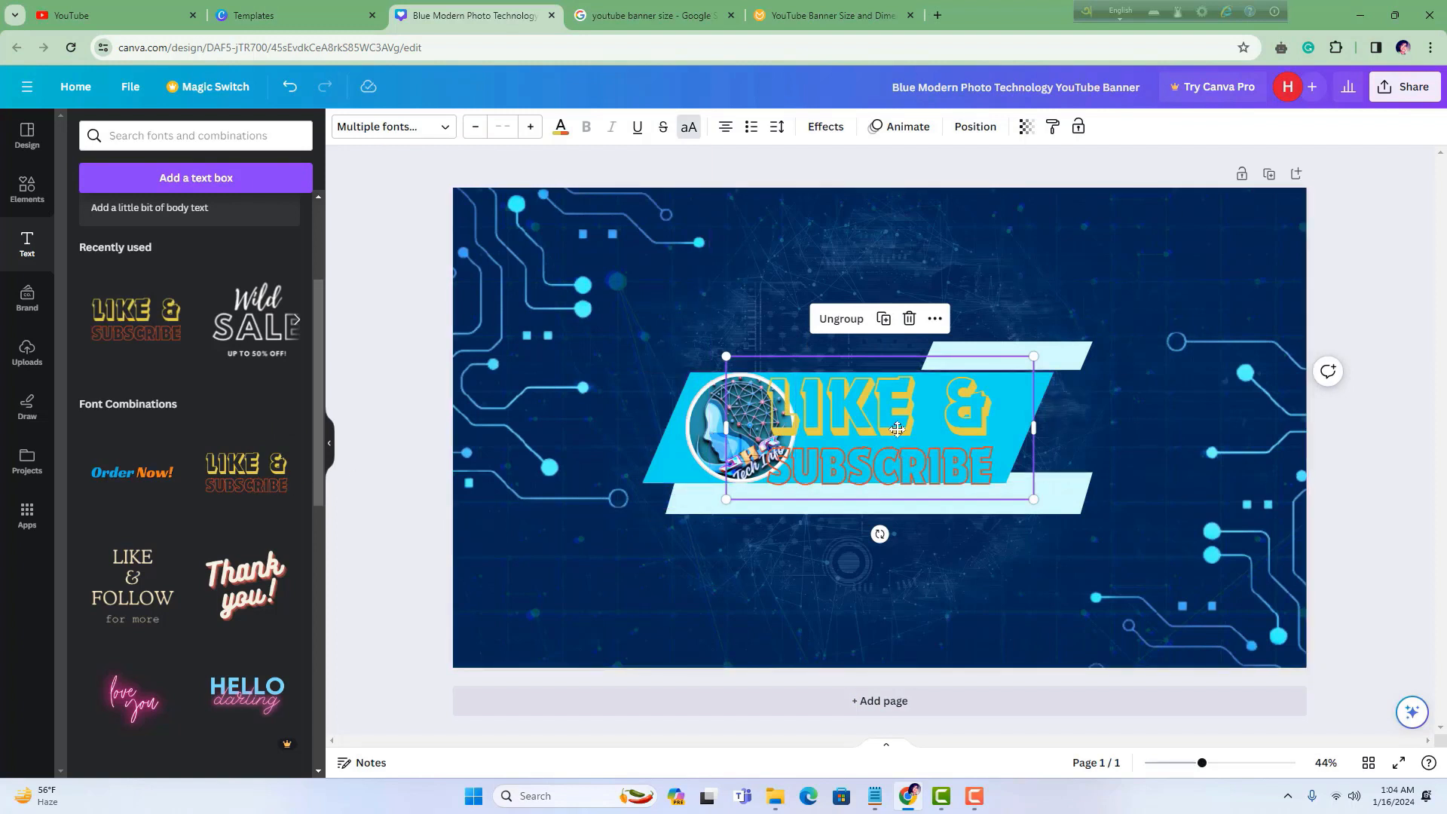
left_click_drag(897, 429, 925, 424)
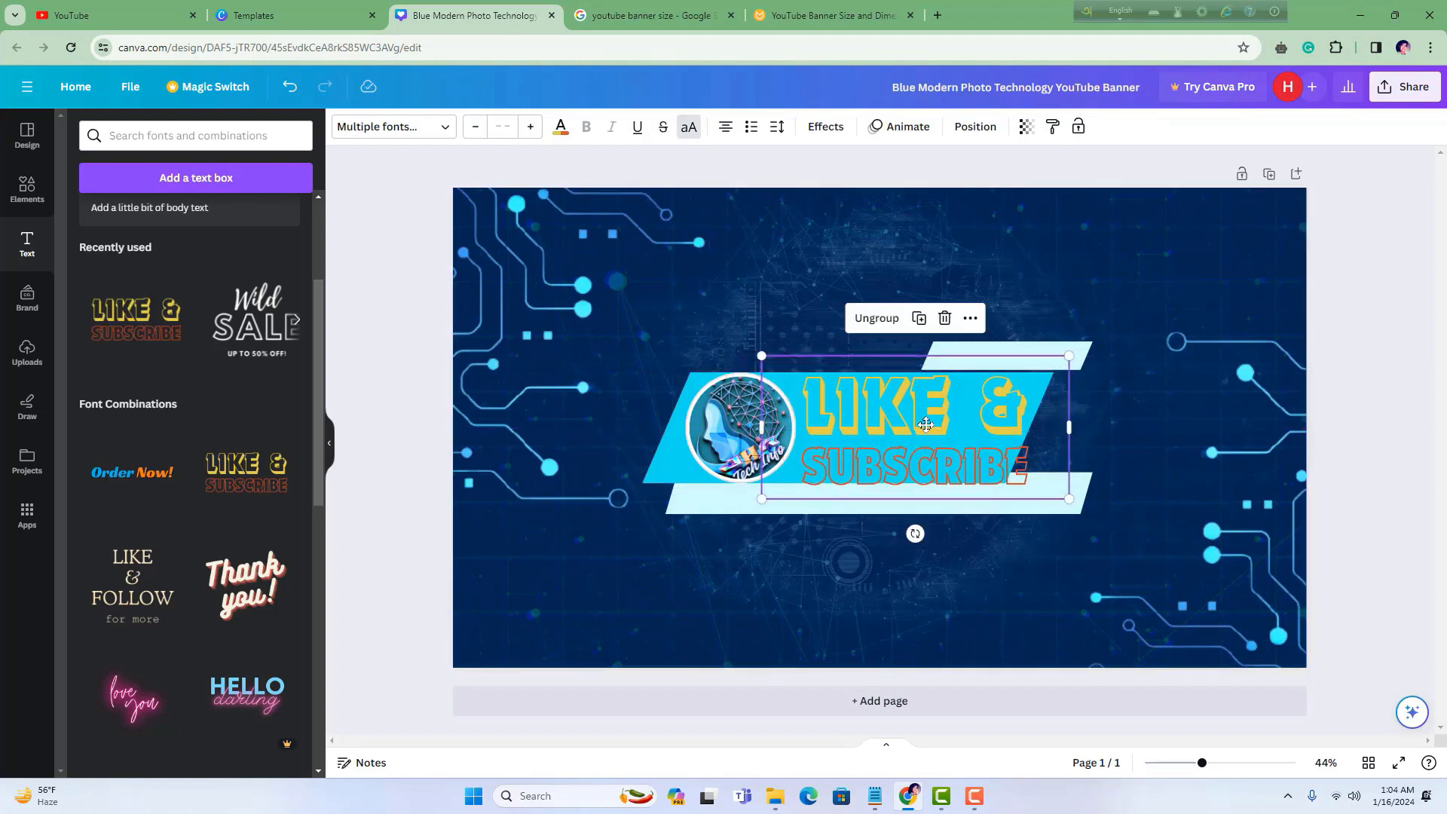
key("BackSpace")
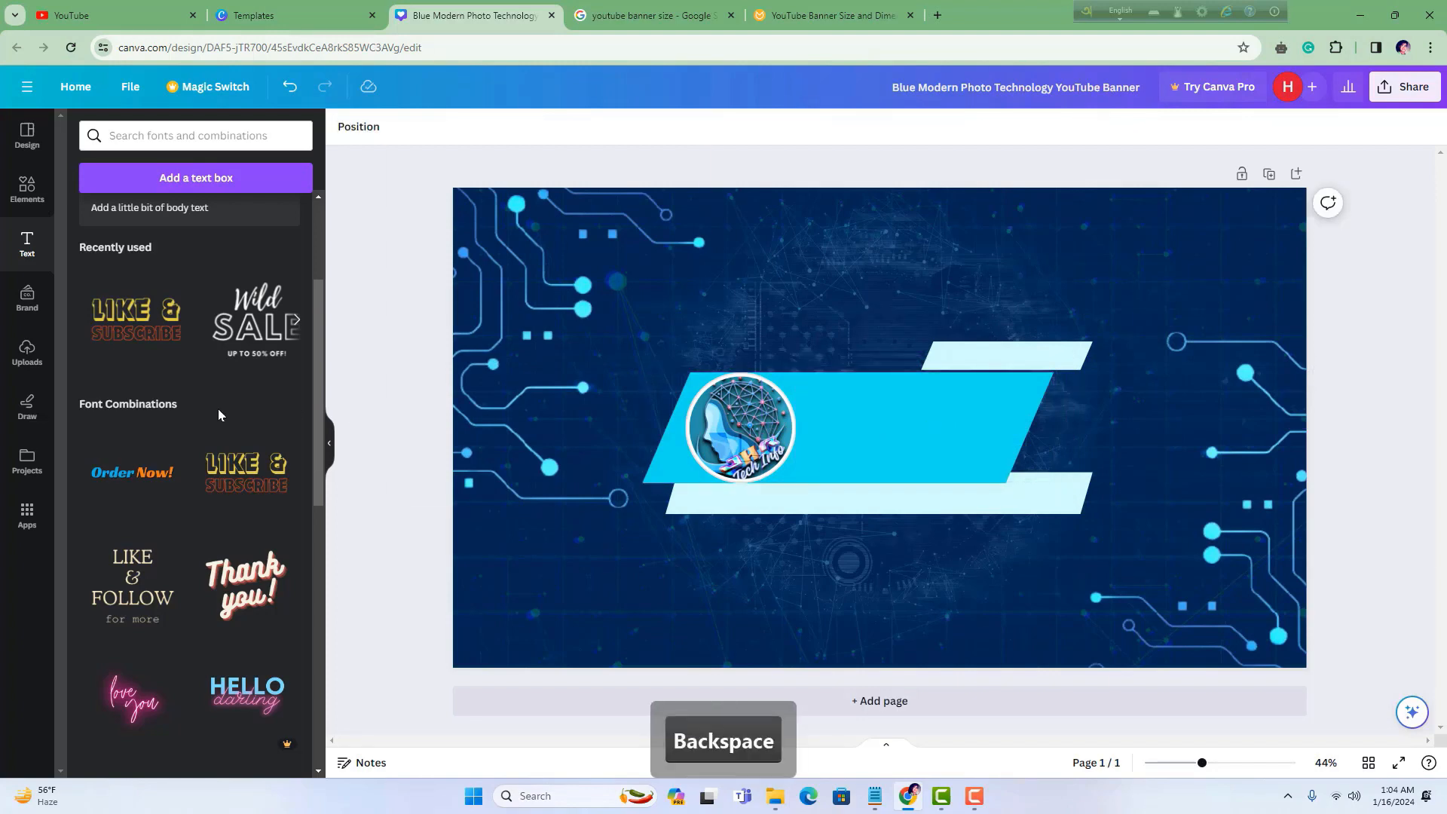
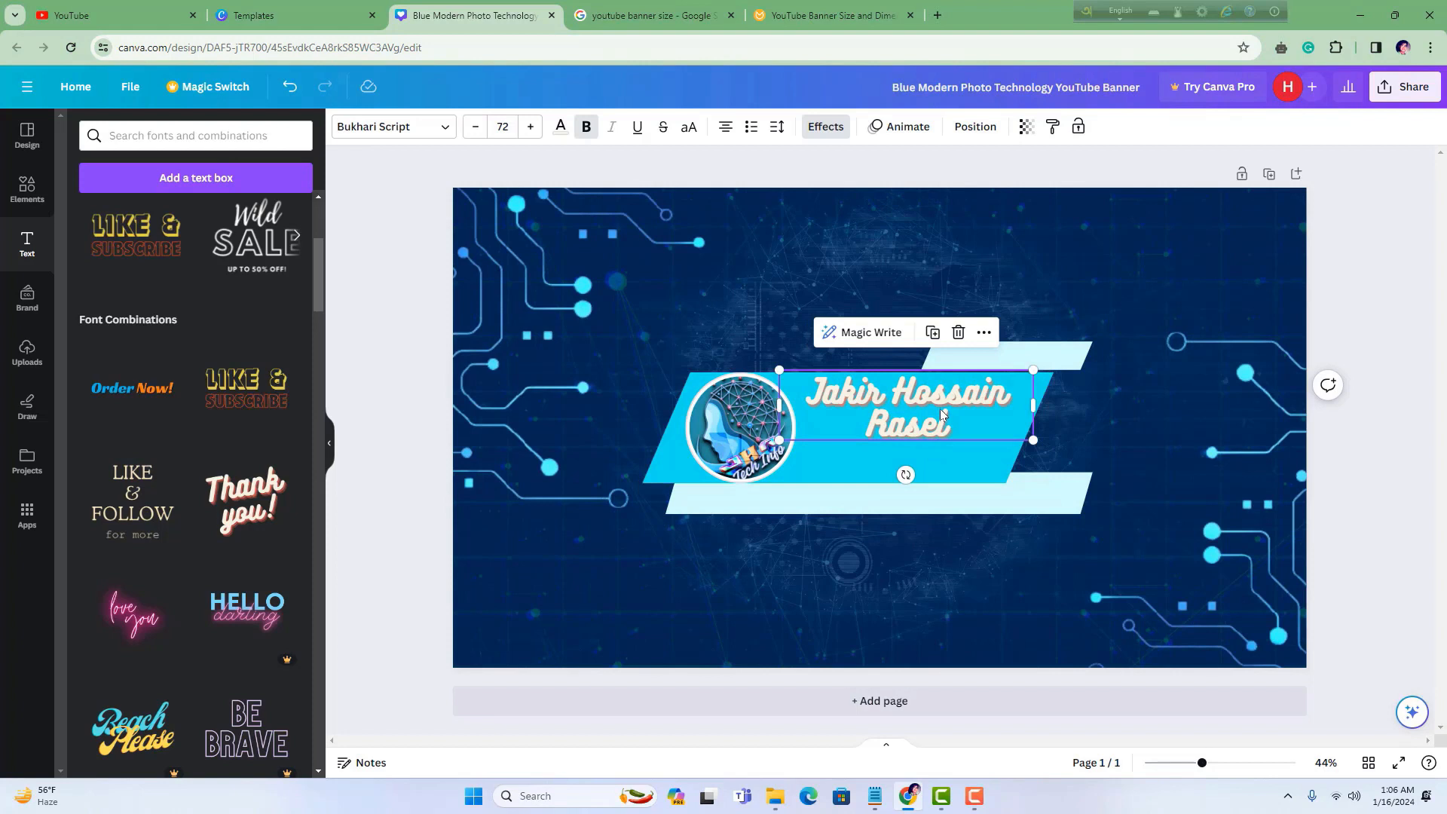
Nudge the name text slightly left on the cyan band and apply the Splice text effect to it
left_click_drag(941, 414, 941, 406)
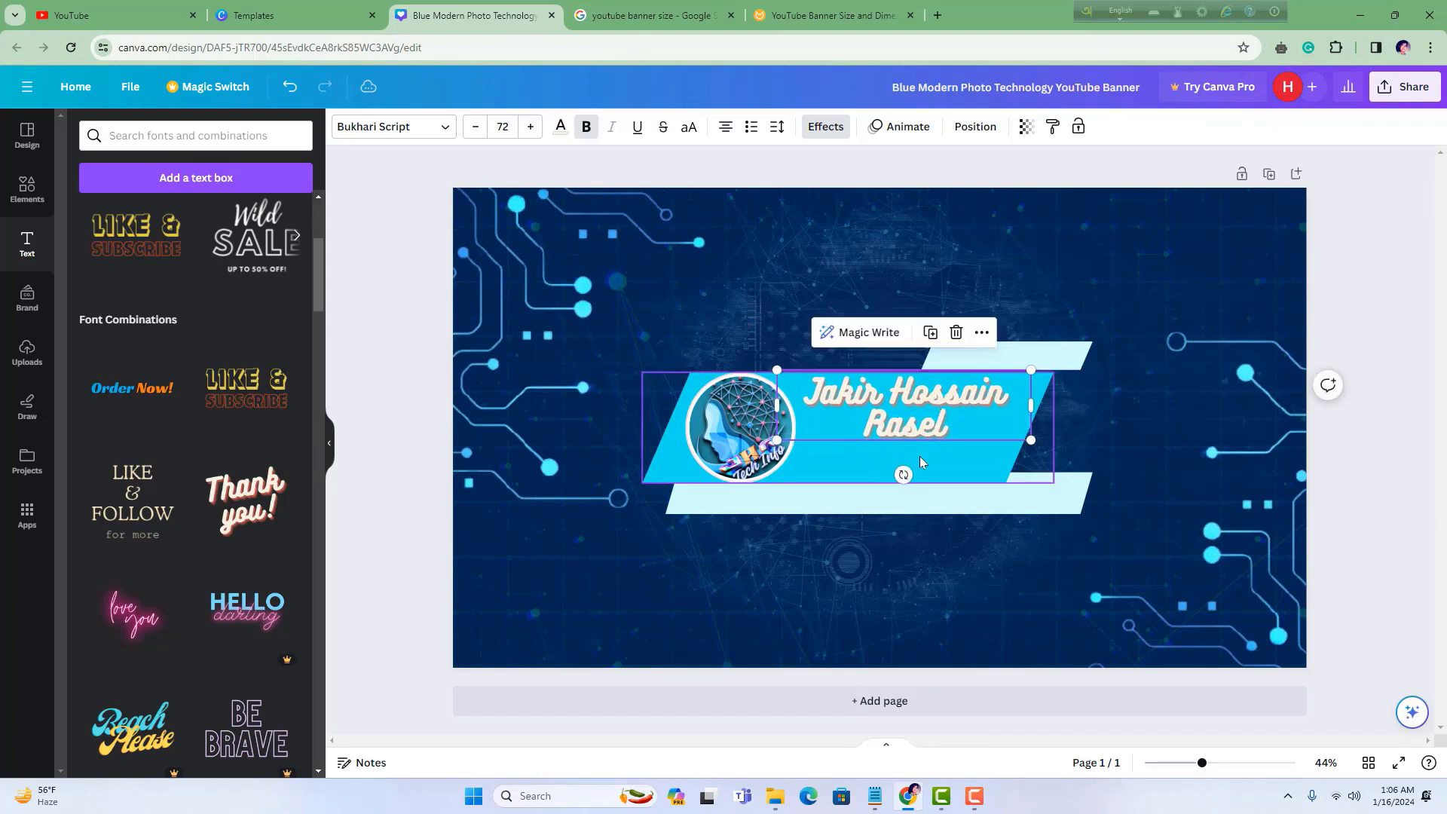
left_click(817, 133)
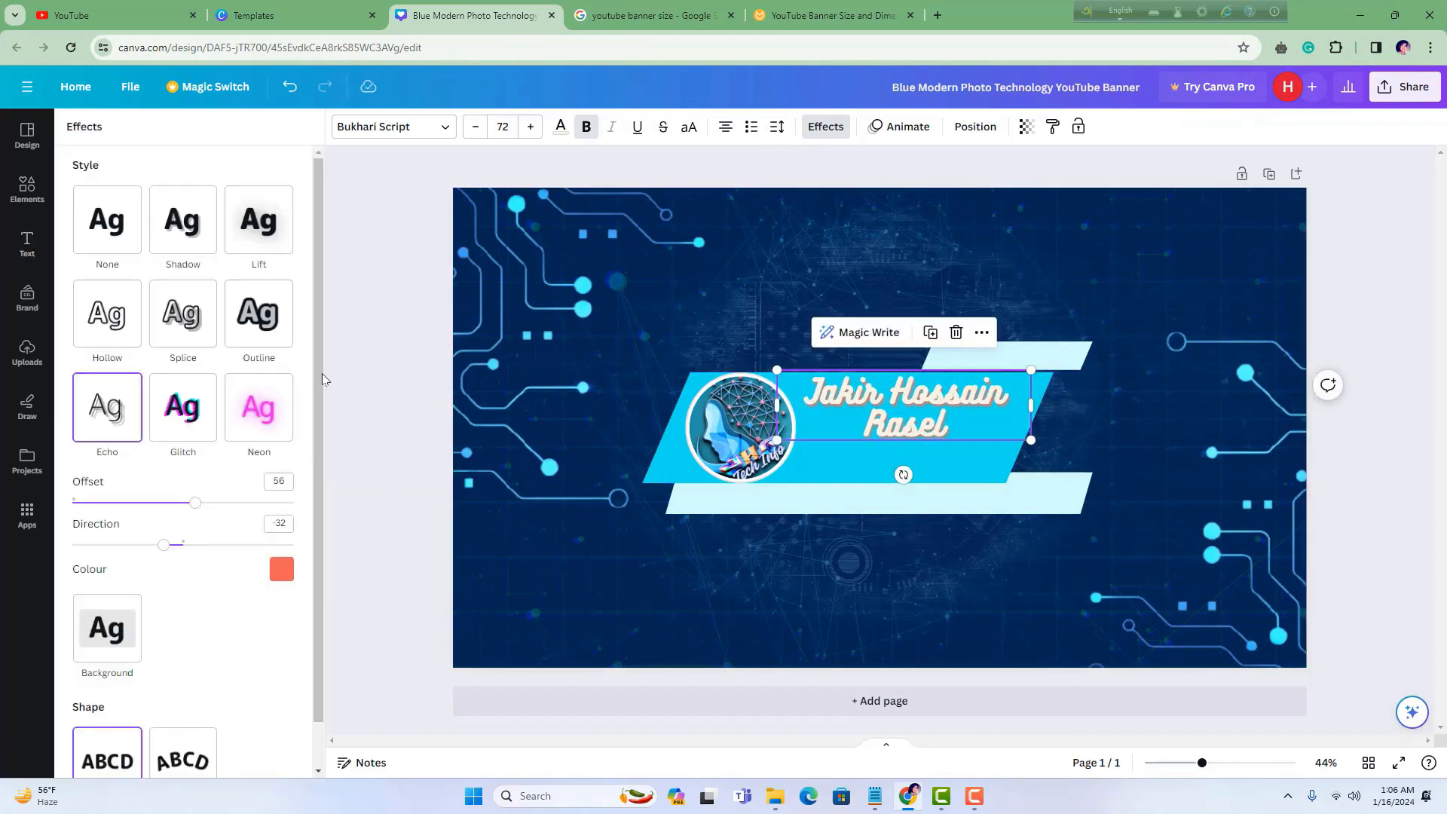
left_click(209, 407)
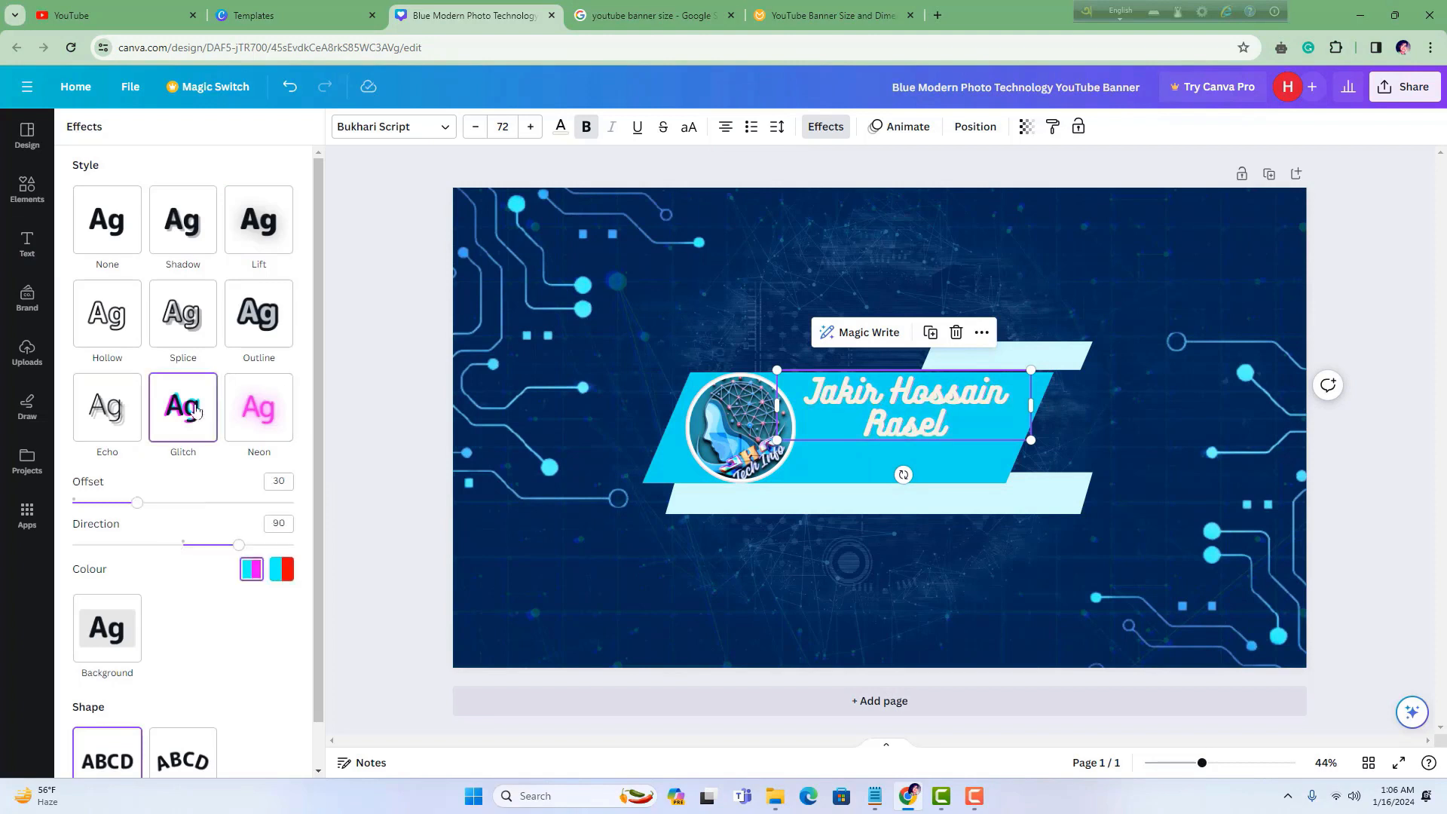
left_click(189, 314)
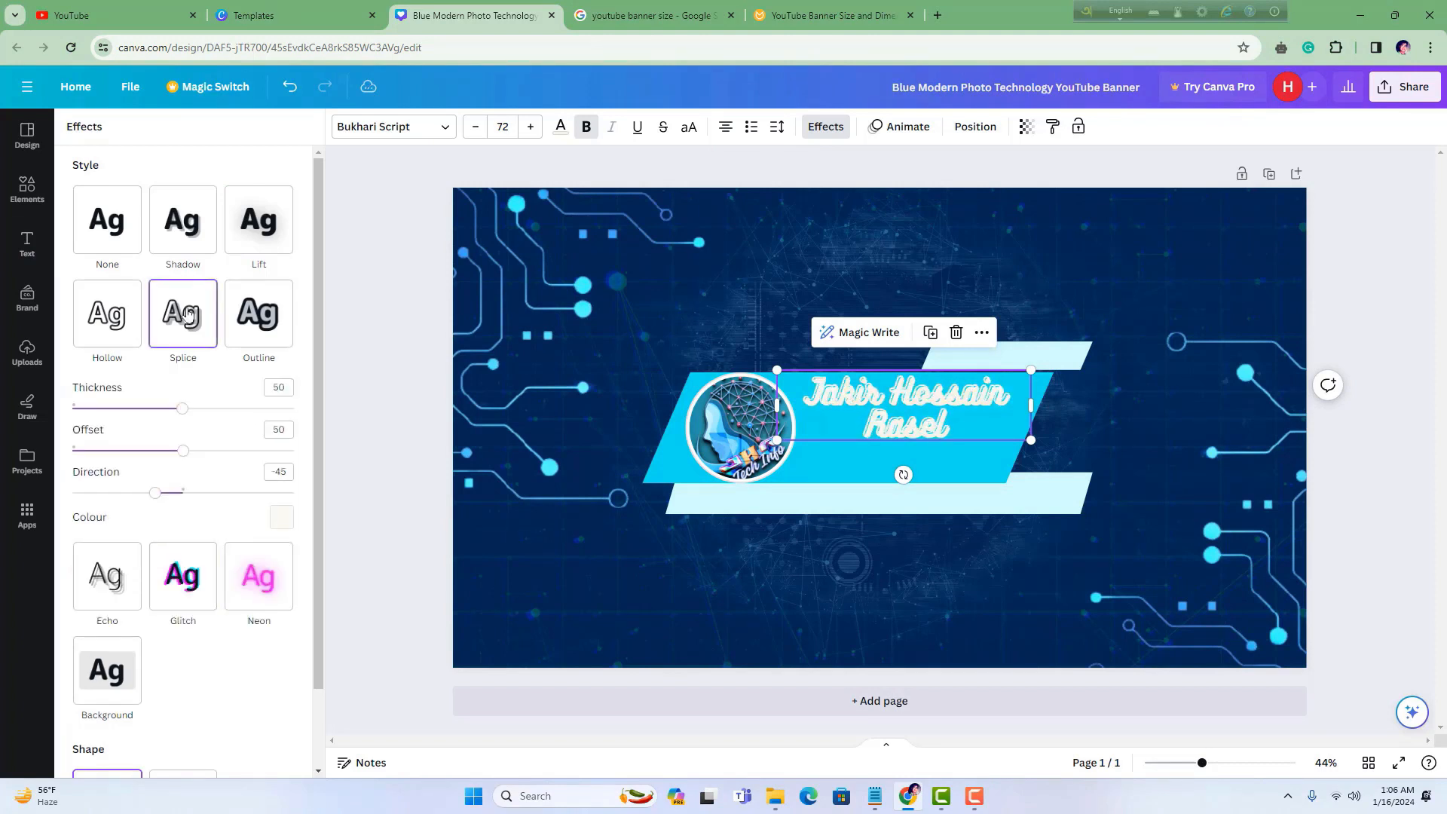
Colour the name's Splice effect pink and set its thickness to 78, offset to 13 and direction to 78
left_click(281, 516)
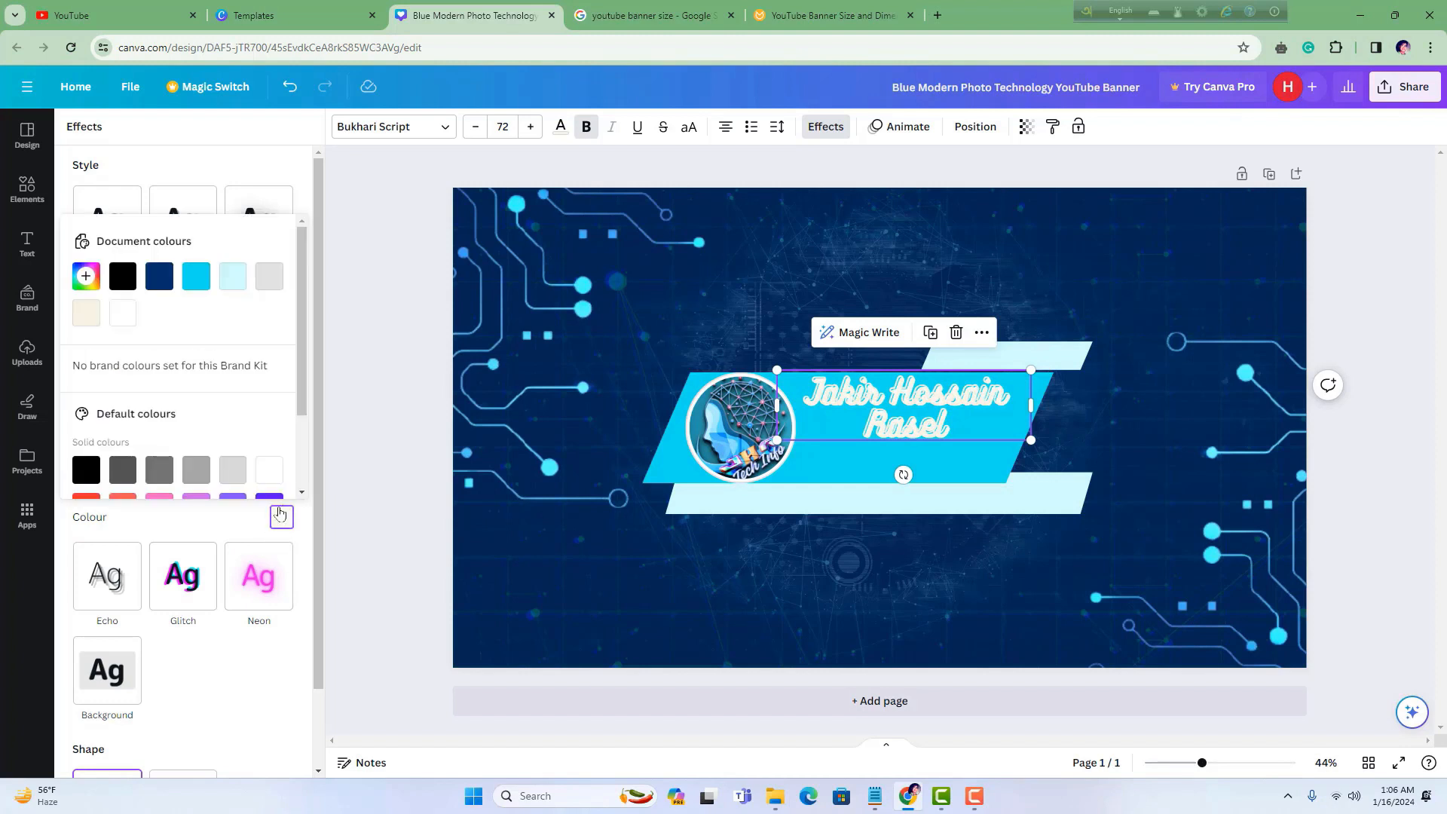
scroll(228, 477, "down", 2)
left_click(159, 400)
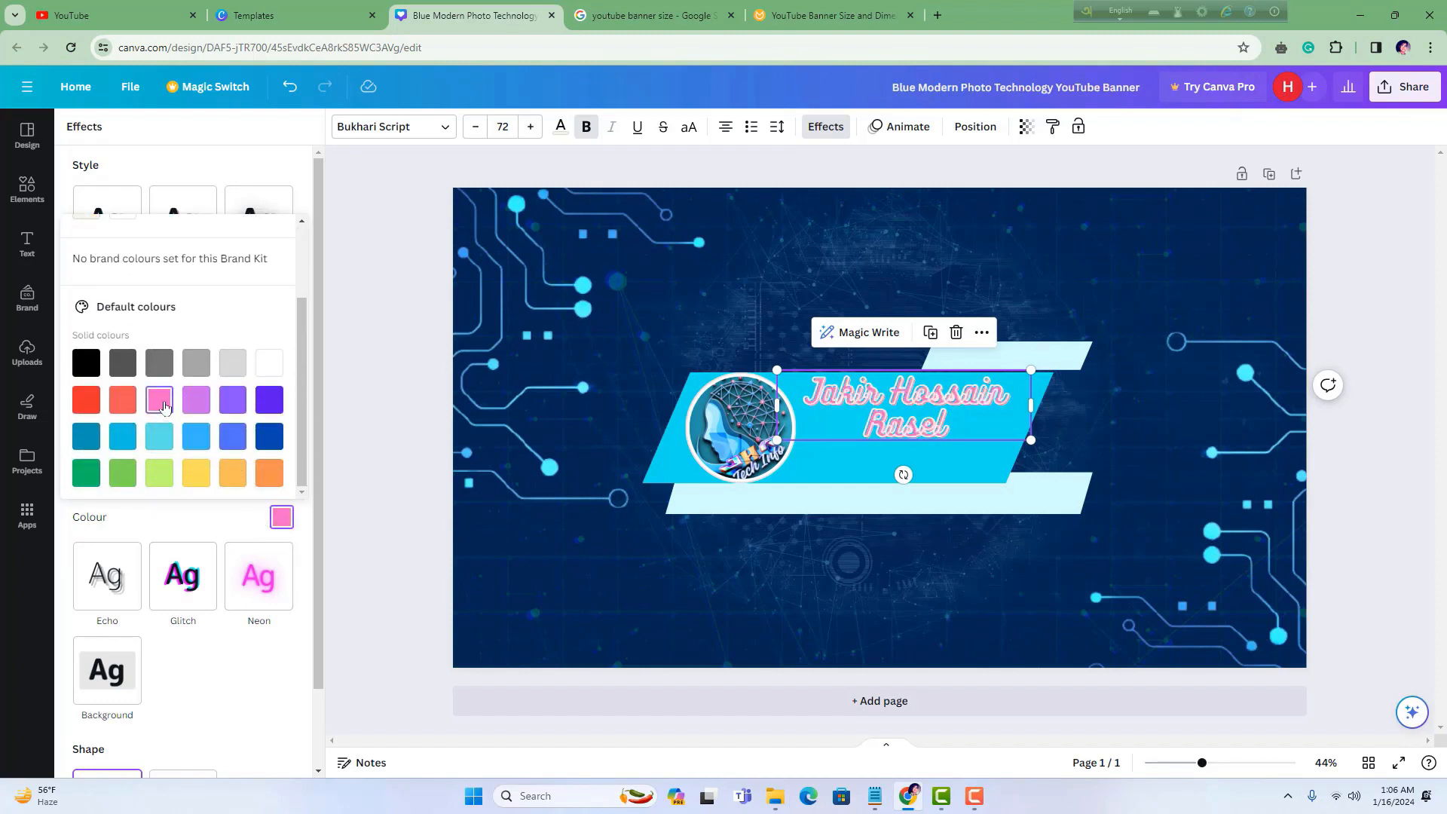
left_click(281, 171)
left_click_drag(195, 415, 246, 413)
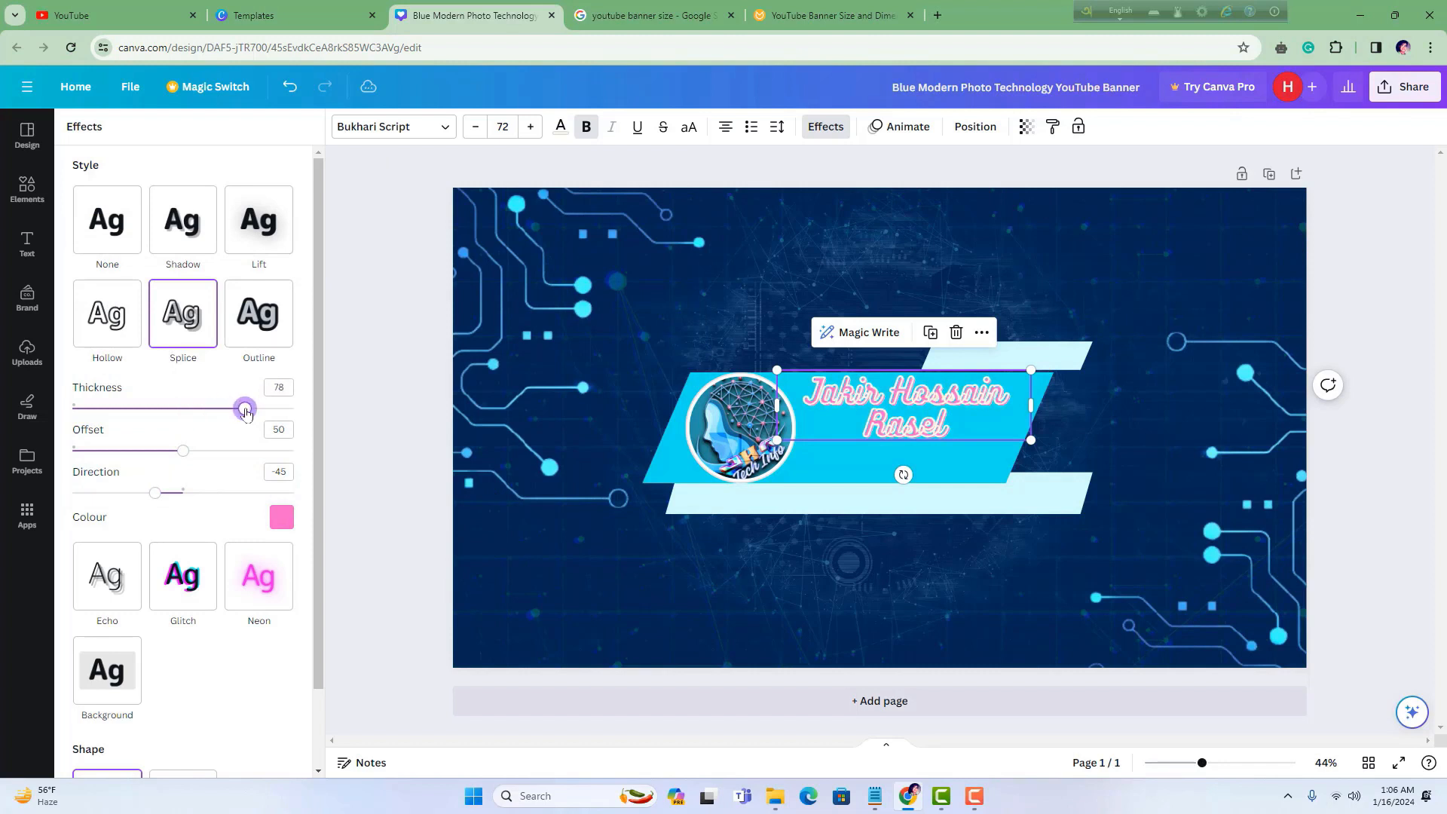
left_click_drag(177, 457, 232, 494)
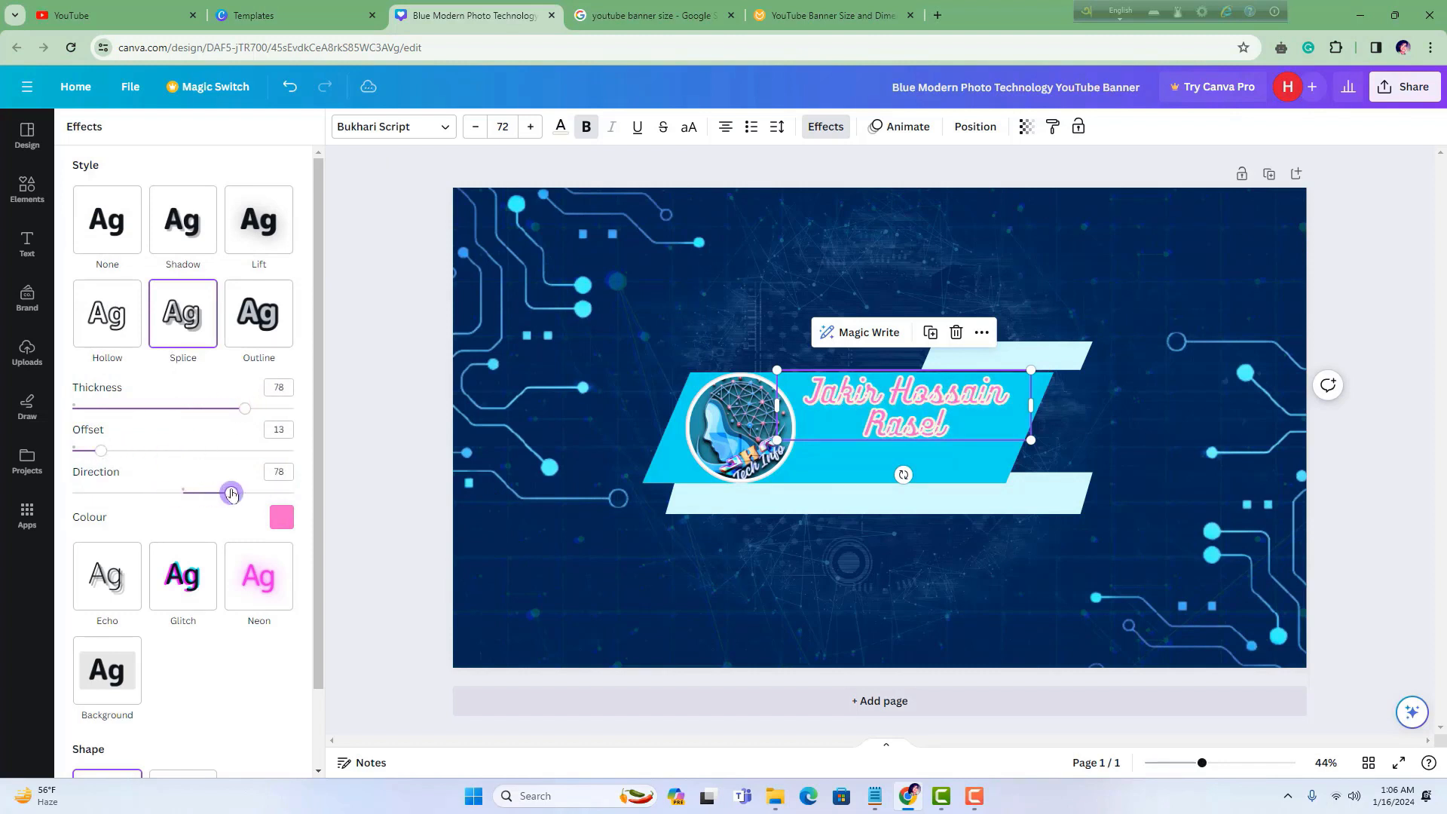
left_click(850, 446)
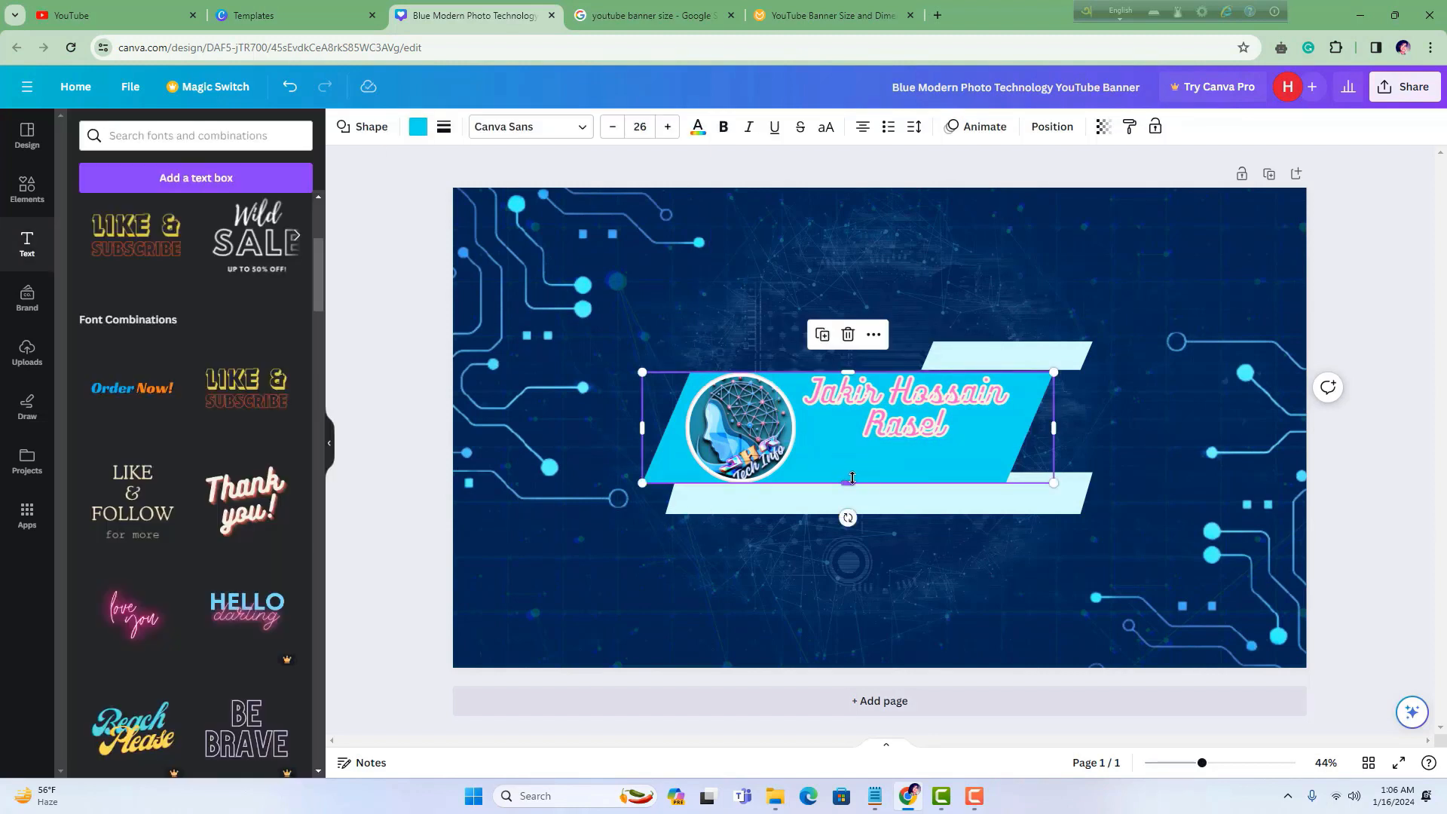
left_click(782, 514)
left_click(776, 554)
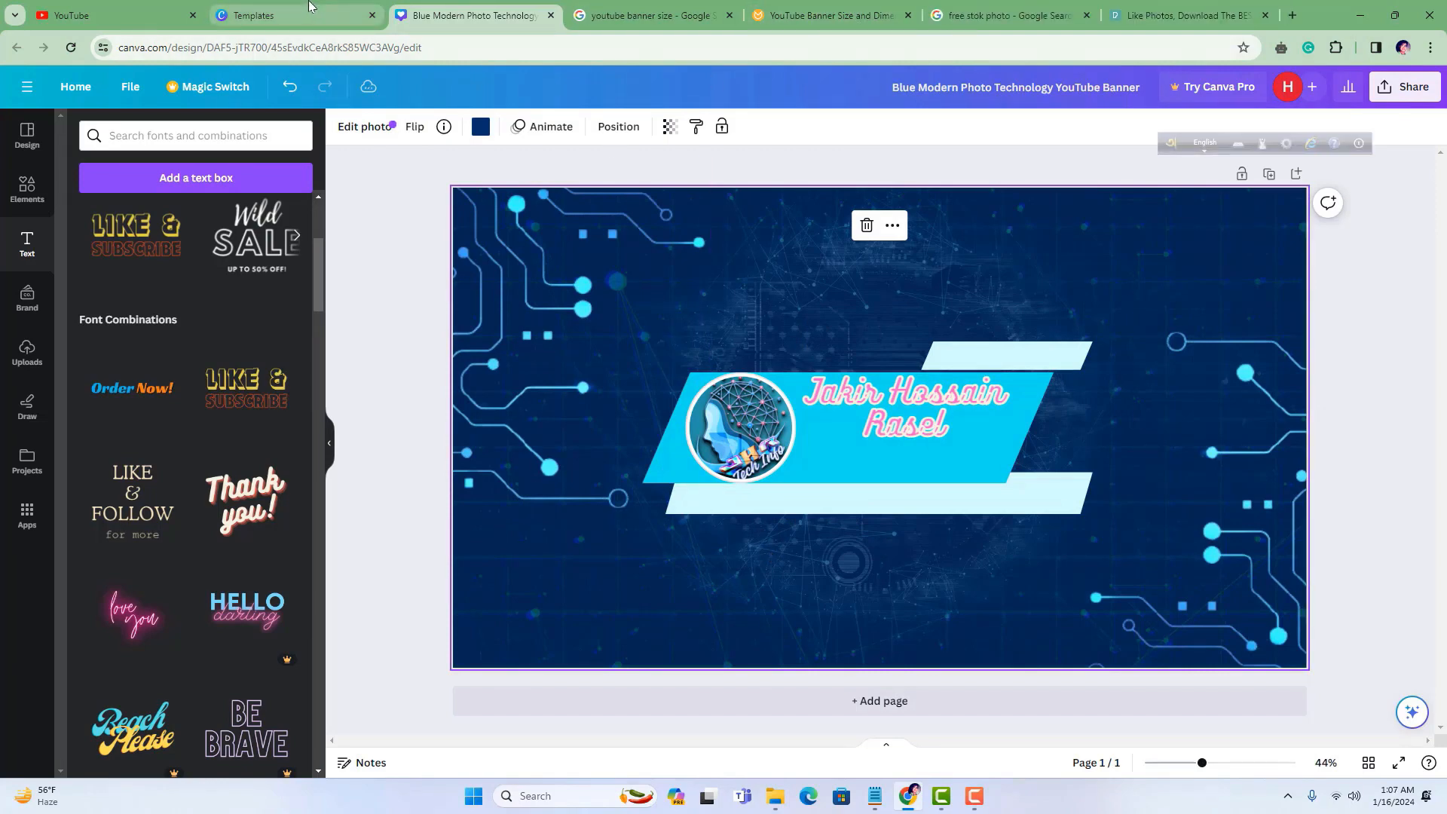
left_click(310, 15)
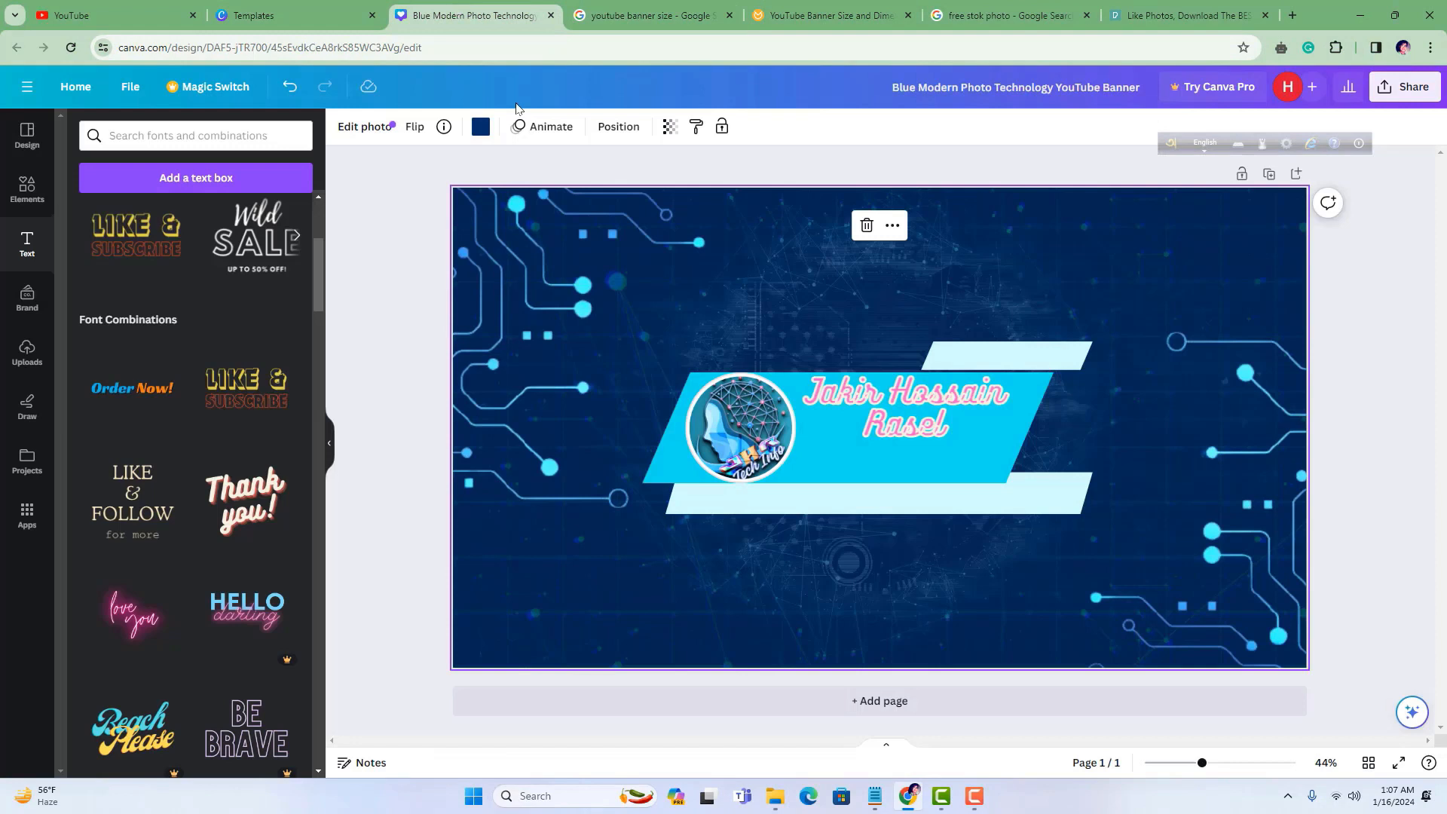
left_click(471, 16)
left_click(123, 138)
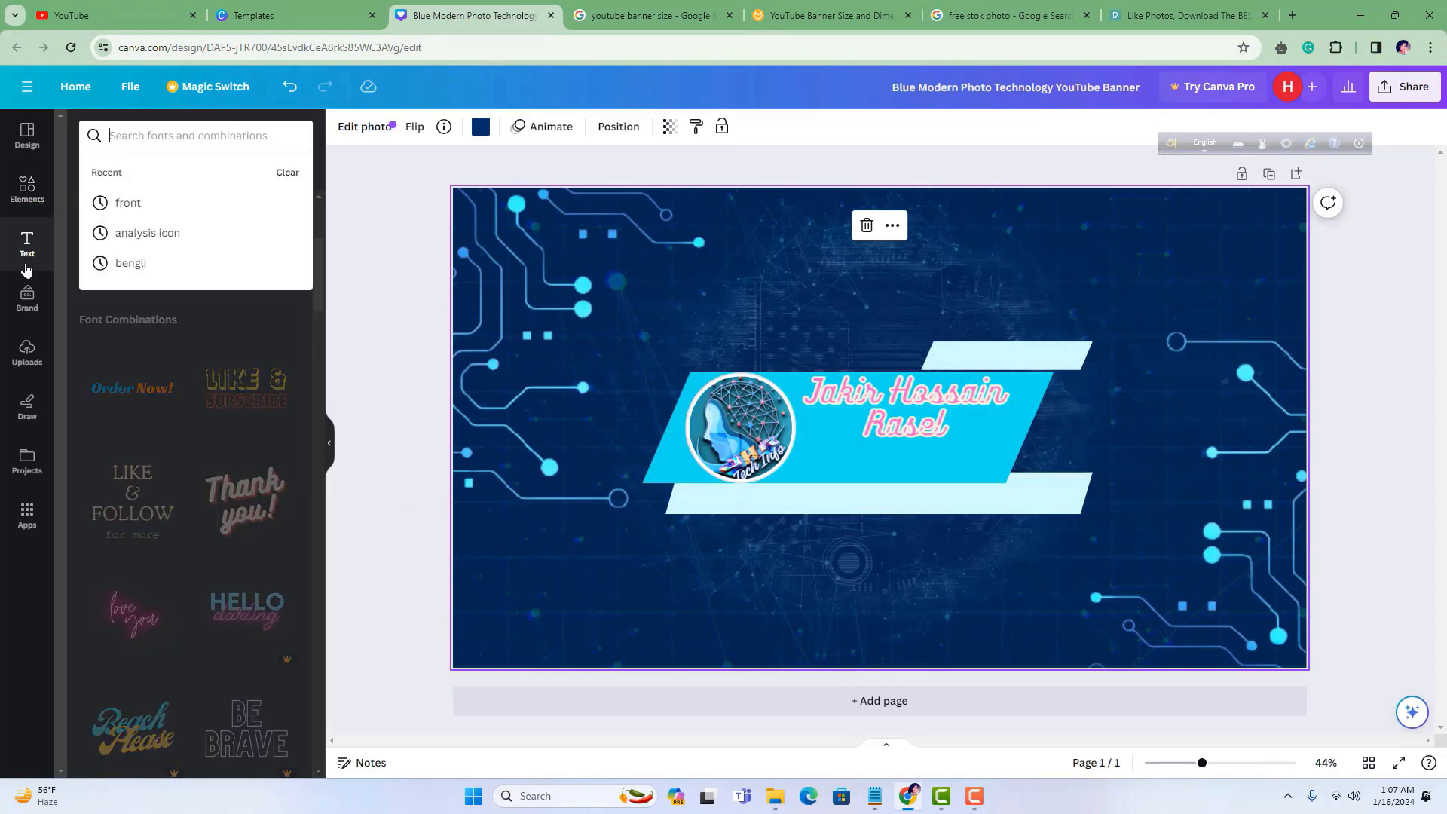
Search the elements library for "like" and browse the graphics and photos found
left_click(26, 189)
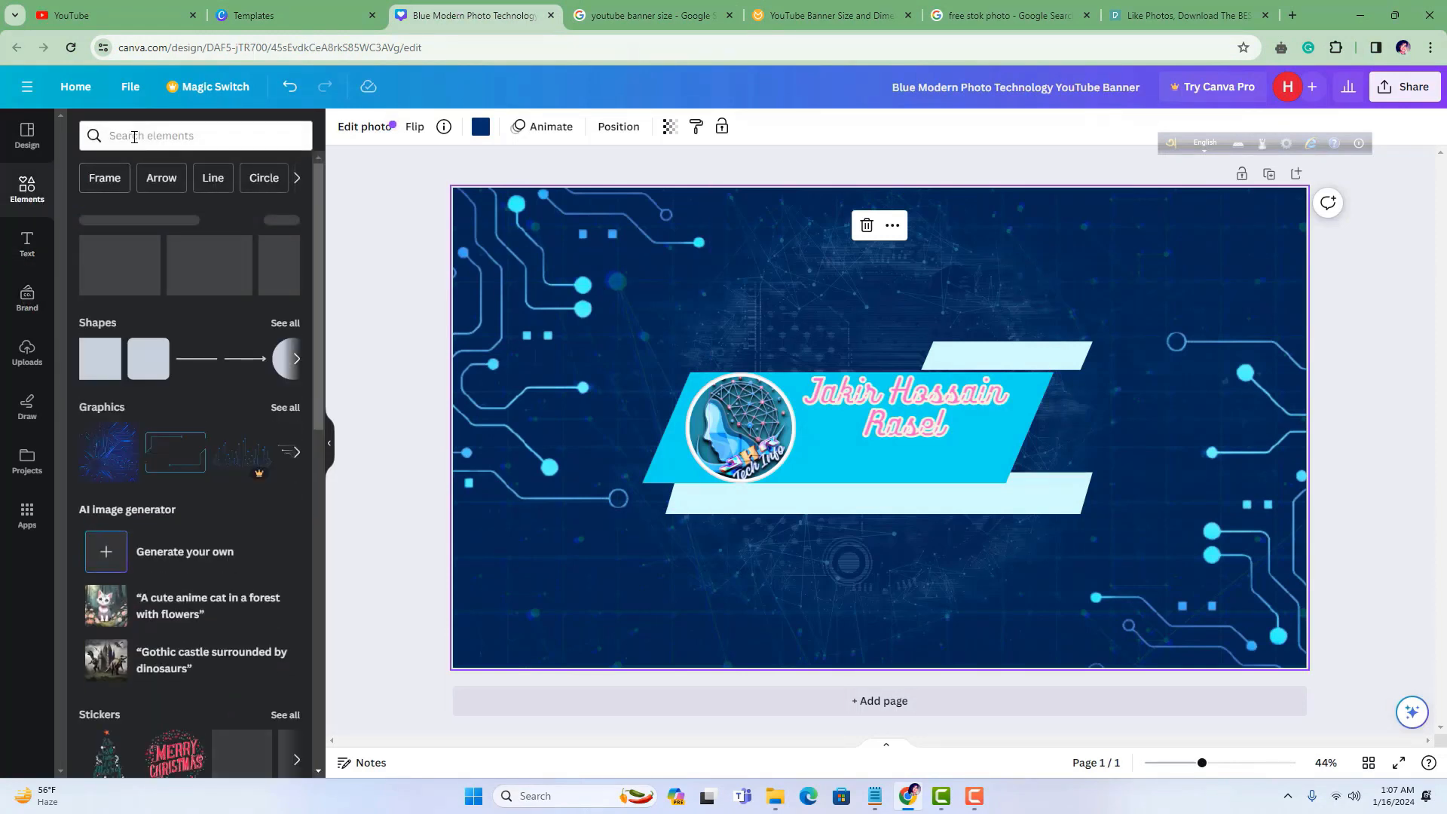
left_click(134, 137)
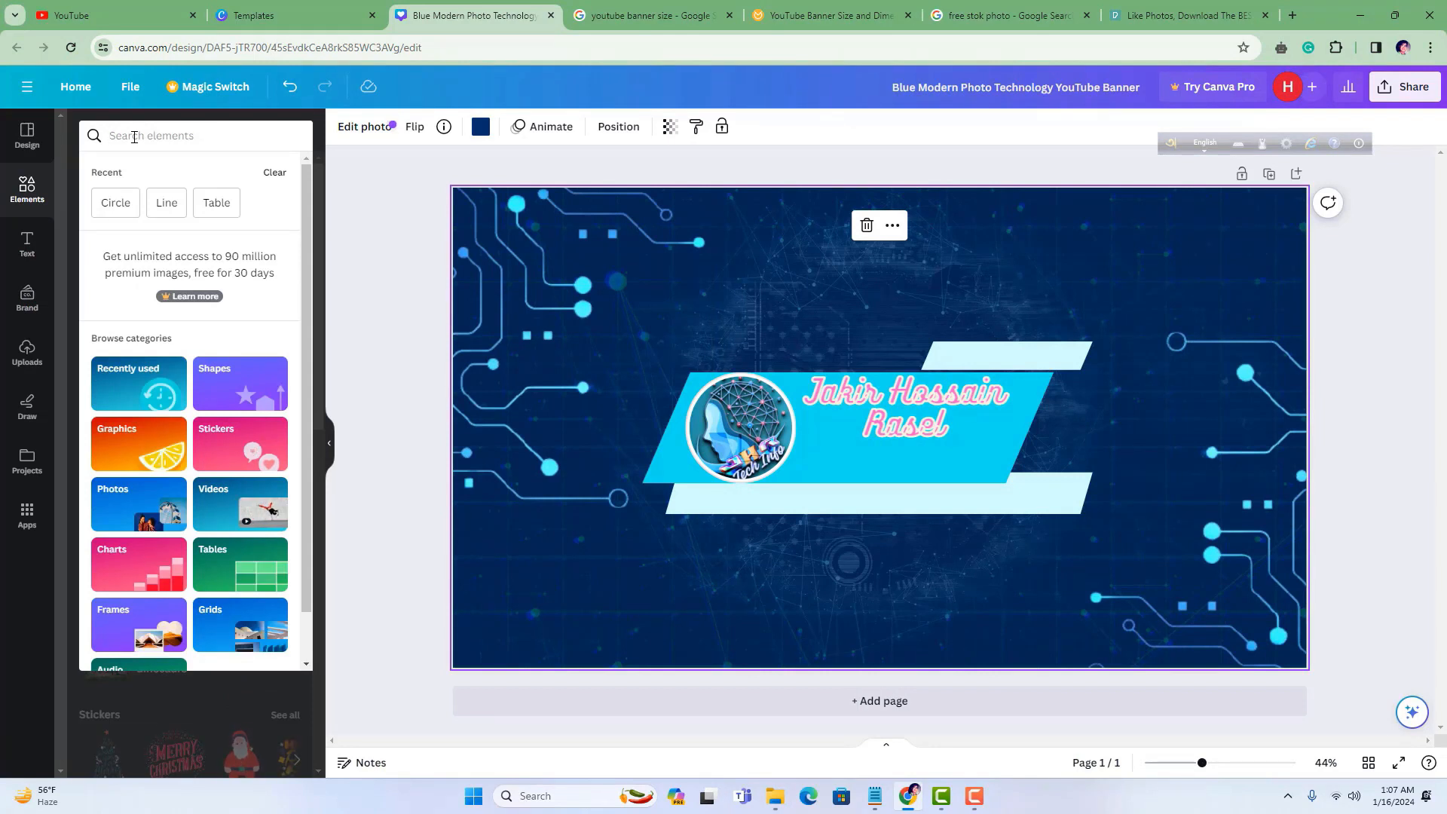
type("like")
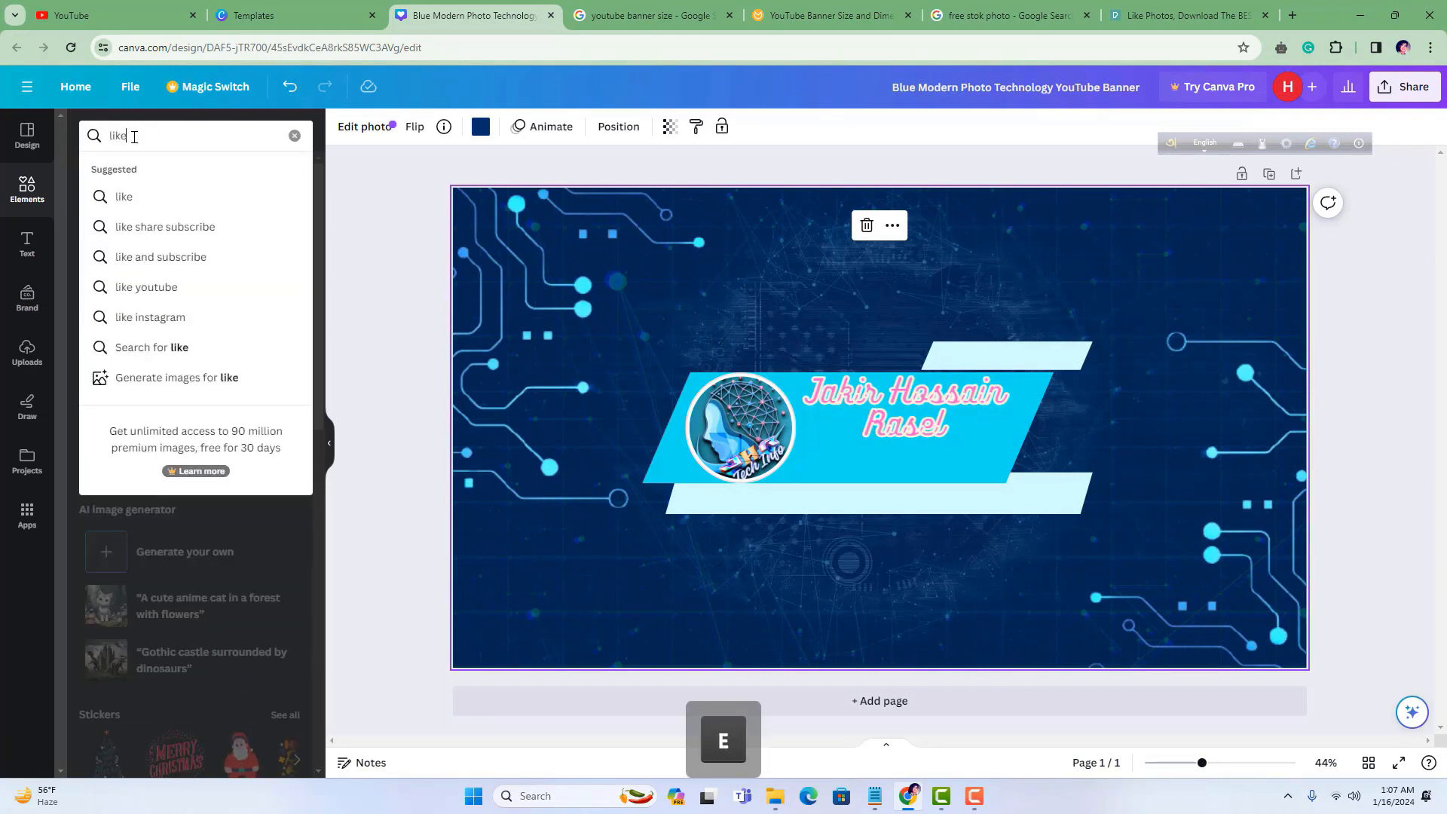
left_click(145, 199)
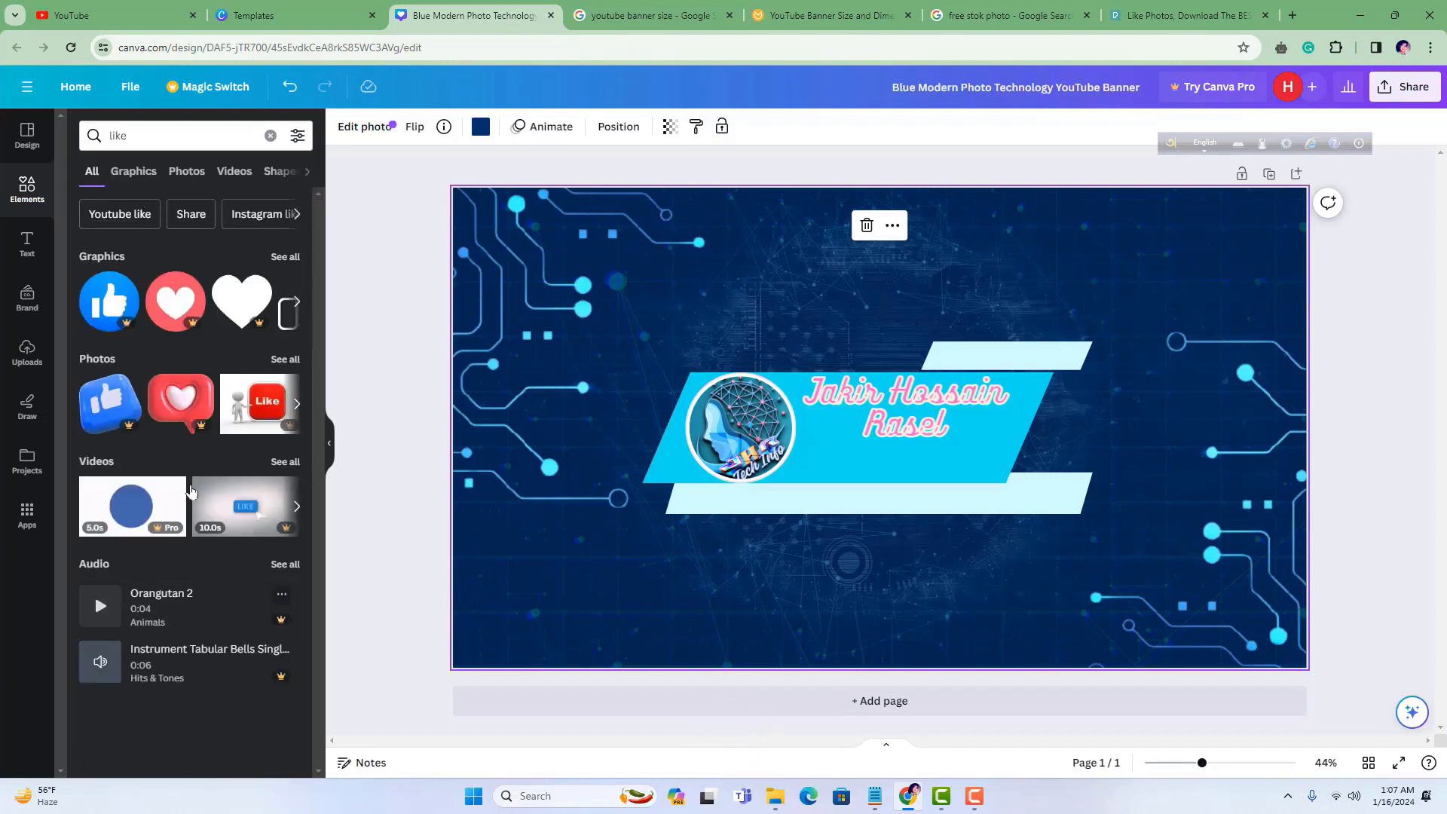
left_click(299, 304)
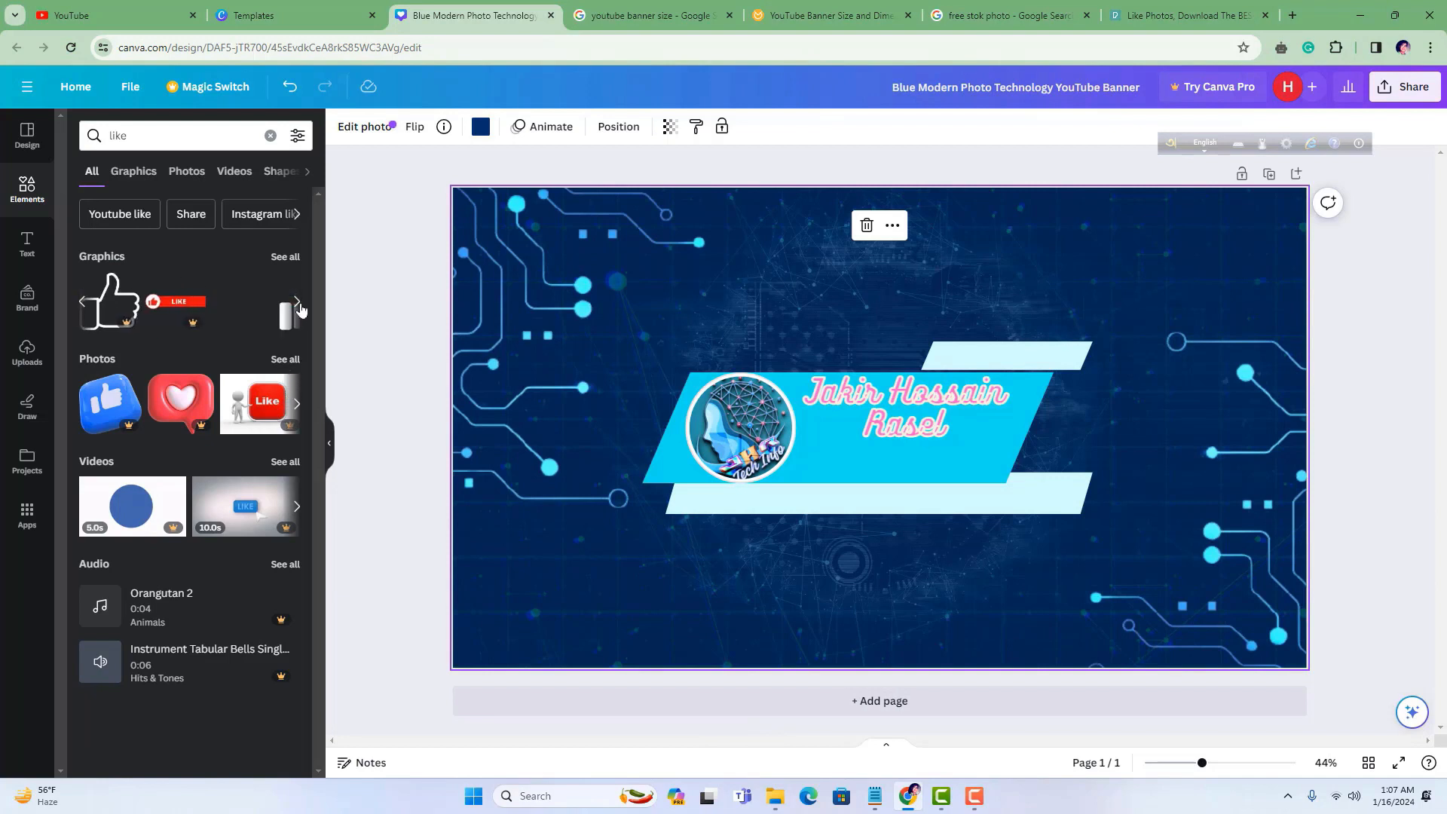
left_click(297, 407)
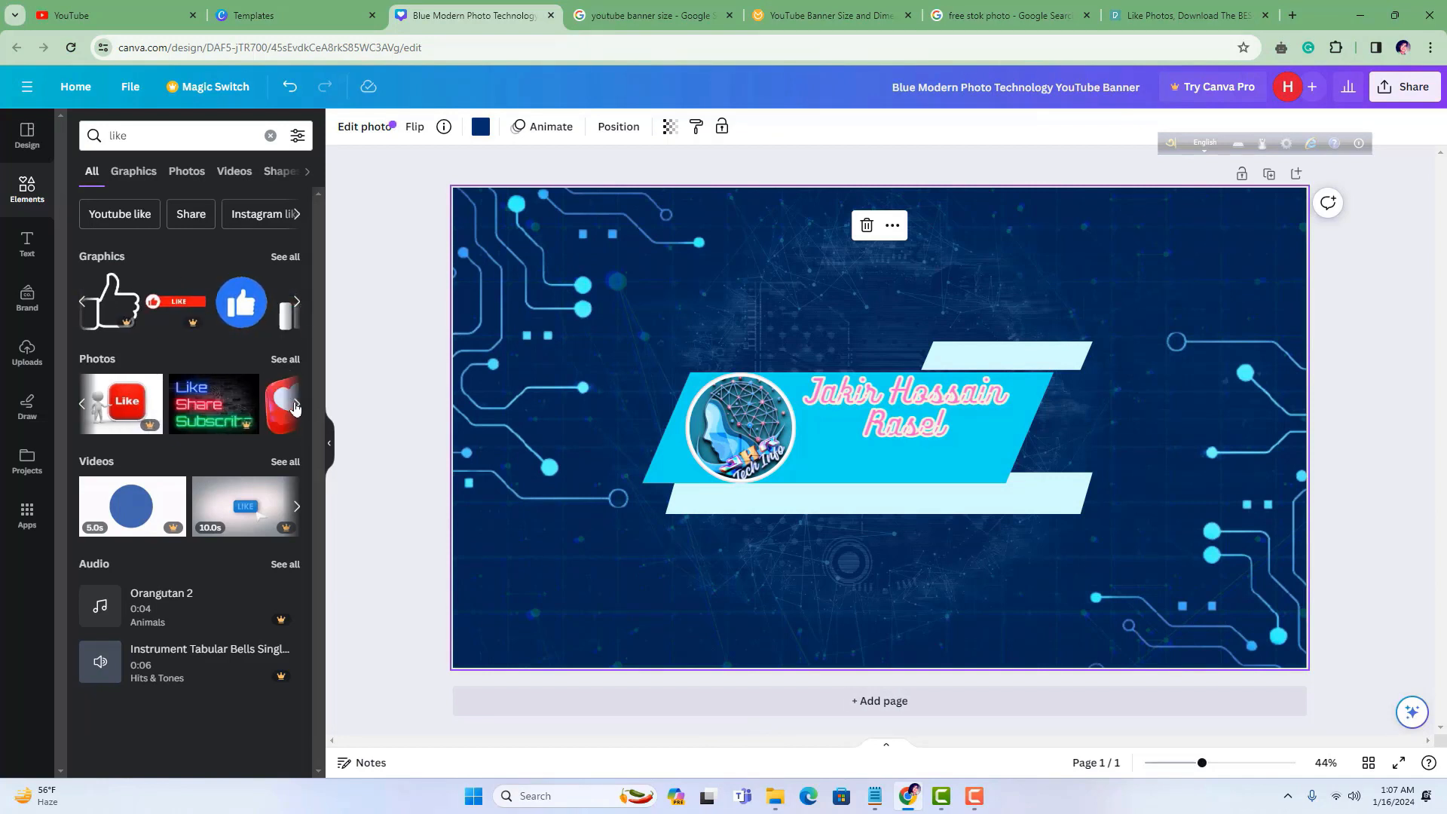
left_click(297, 405)
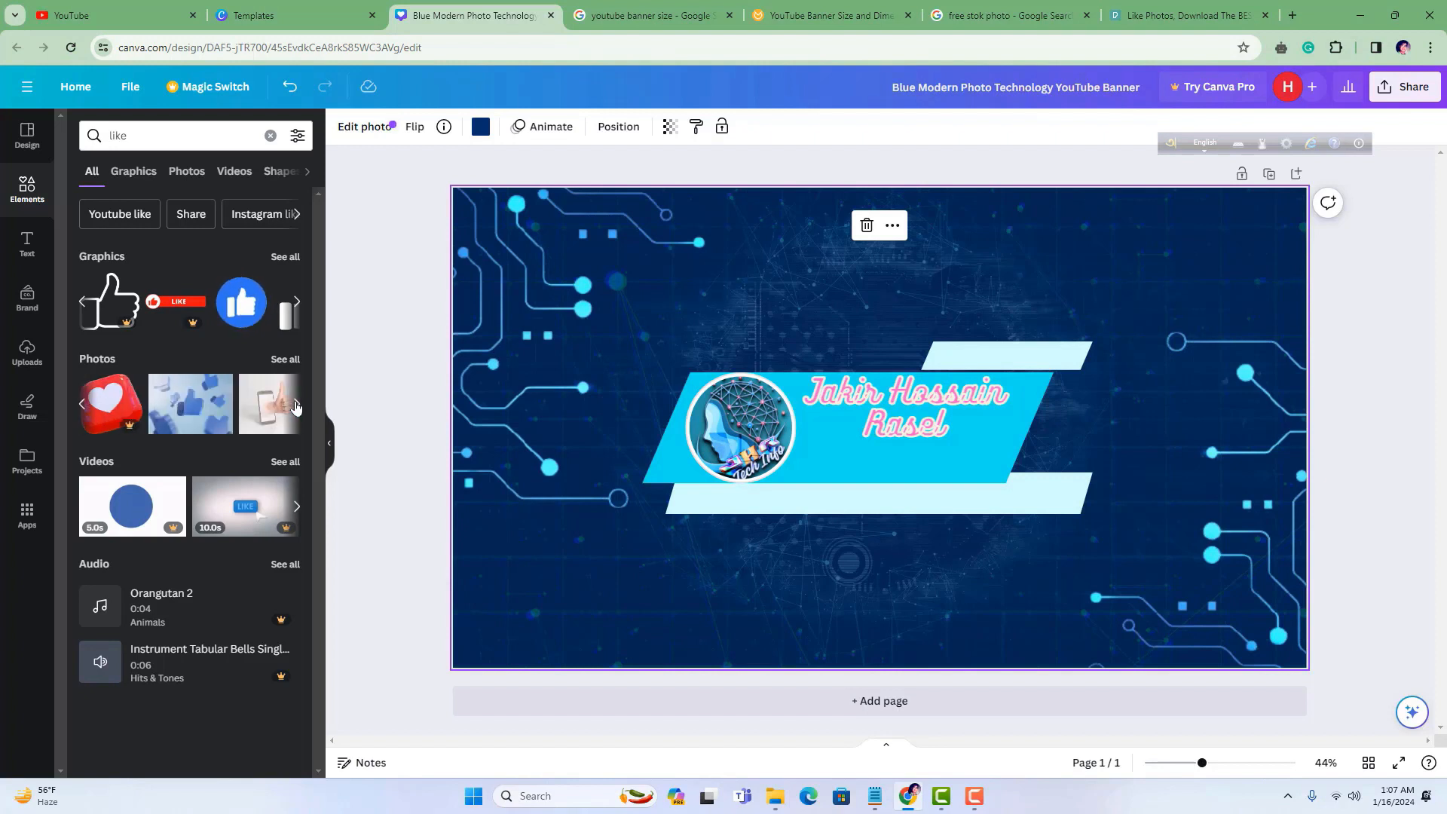
left_click(296, 406)
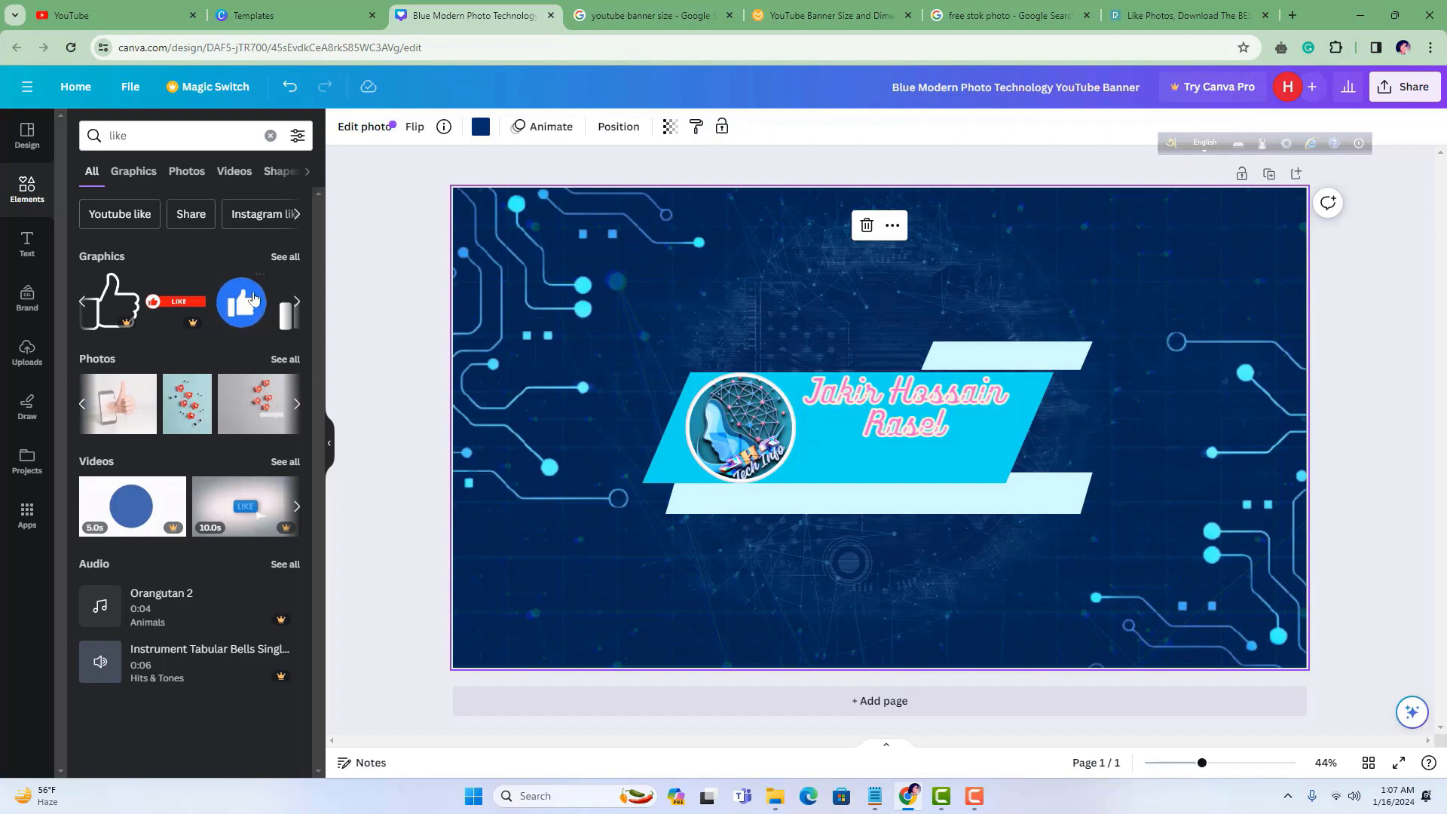
Add the round blue thumbs-up graphic and shrink it to a small icon below the name, just right of the logo
left_click_drag(241, 302, 871, 527)
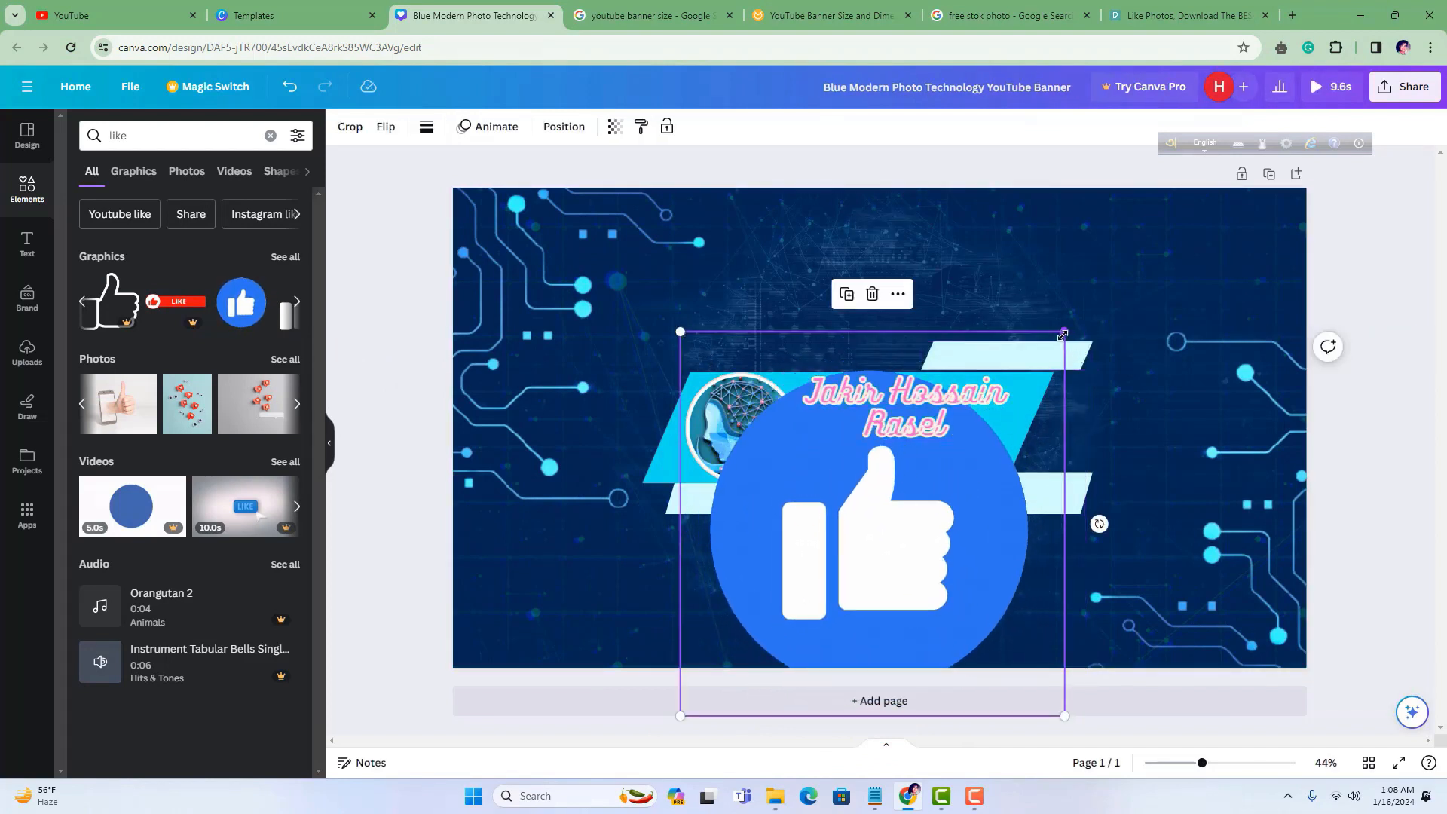
left_click_drag(1064, 331, 848, 580)
left_click_drag(704, 716, 814, 502)
left_click_drag(928, 503, 844, 473)
left_click_drag(866, 407, 818, 464)
left_click(862, 463)
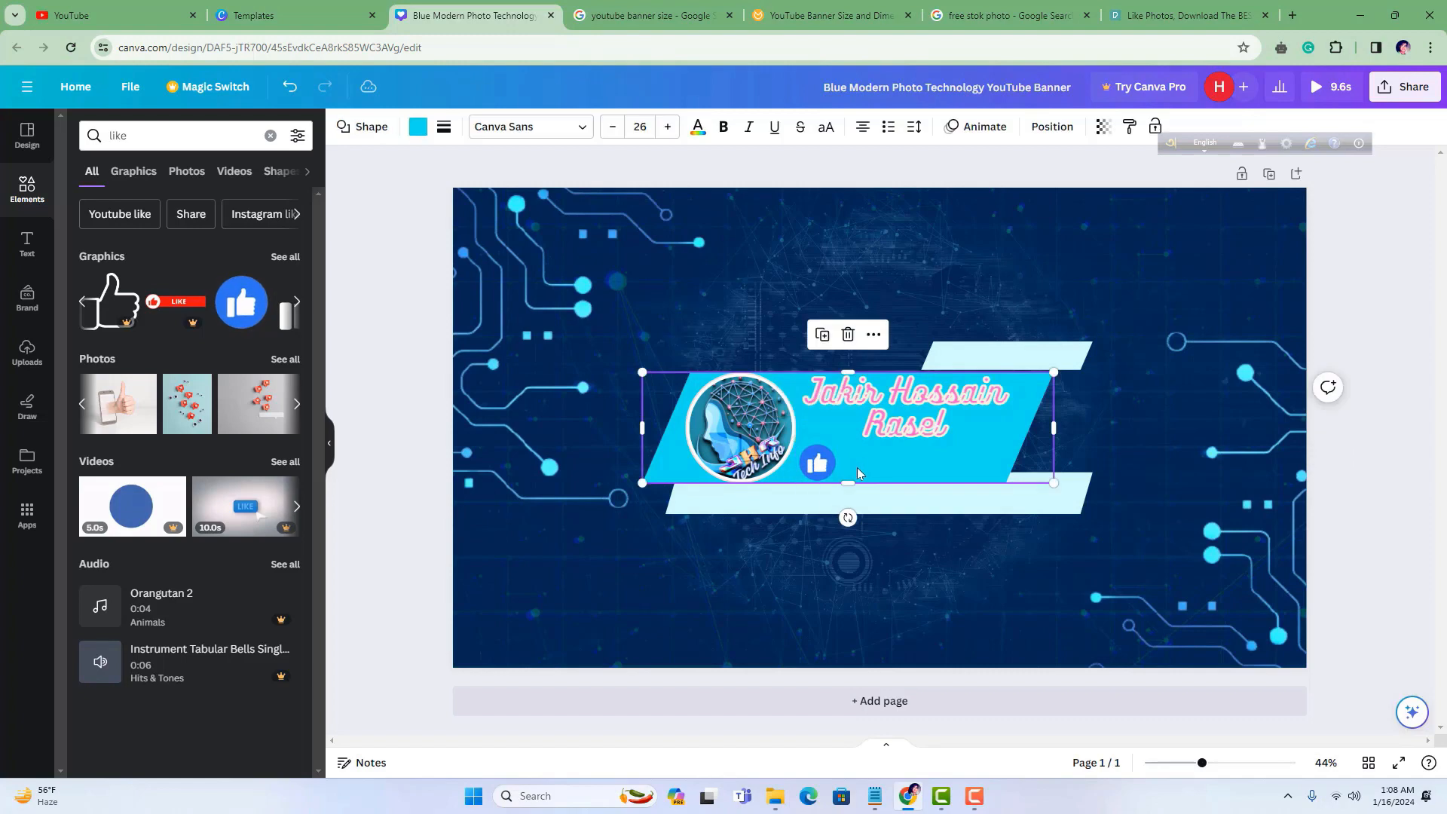
Search the elements library for "comment" and browse the graphics for a speech bubble with three dots
left_click(145, 136)
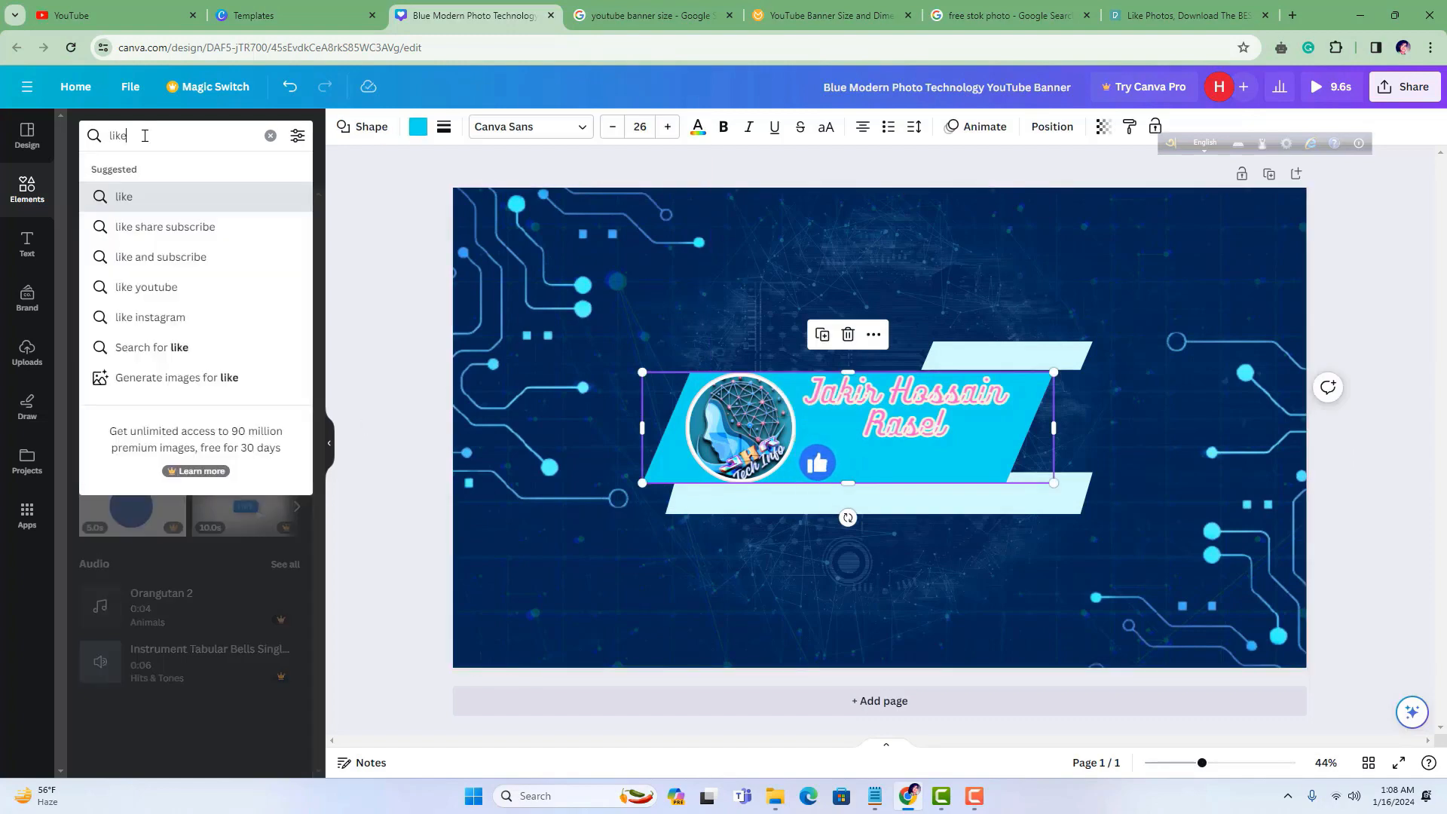
key("BackSpace")
key("BackSpace")
key("BackSpace")
key("BackSpace")
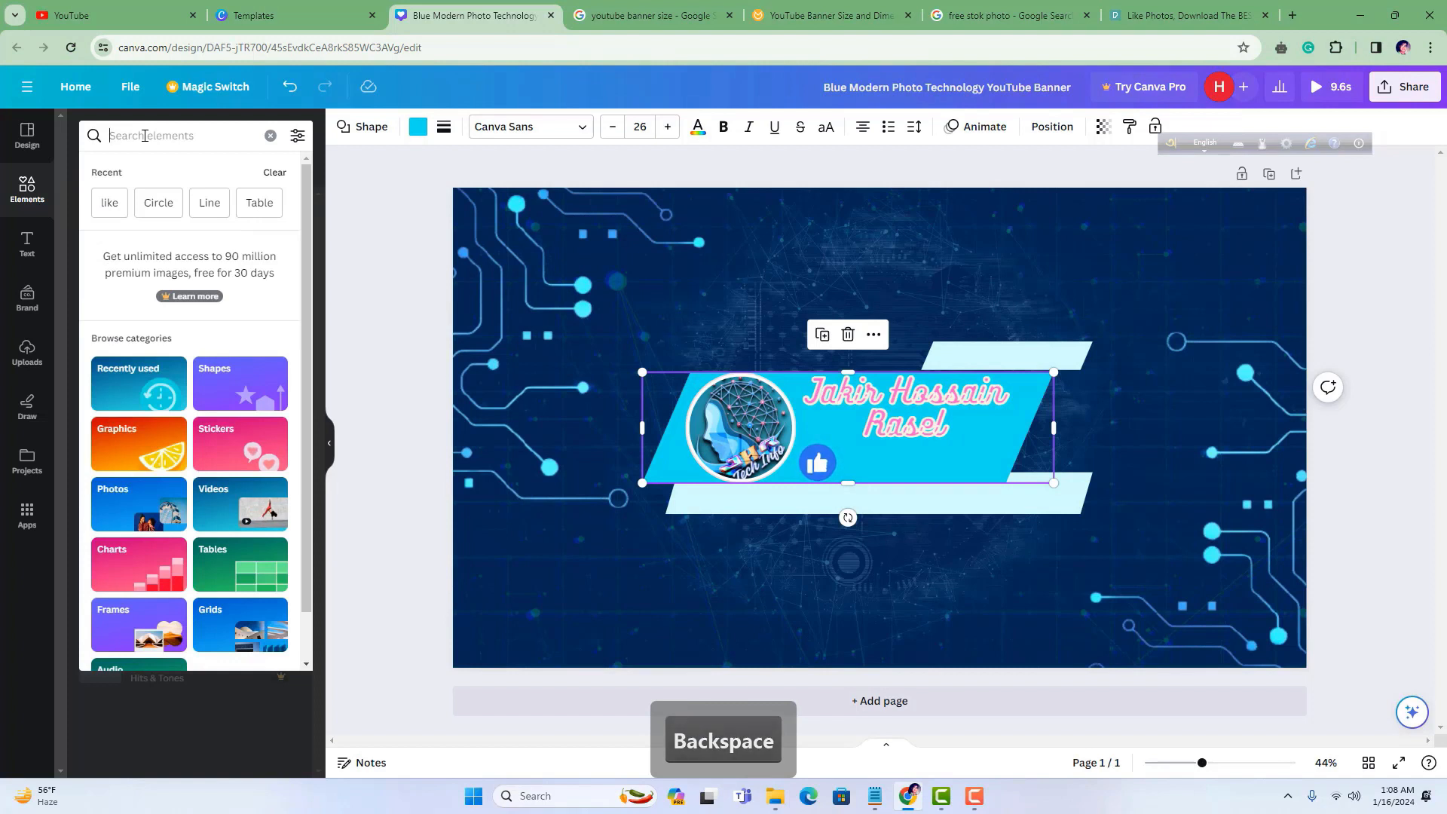
type("con")
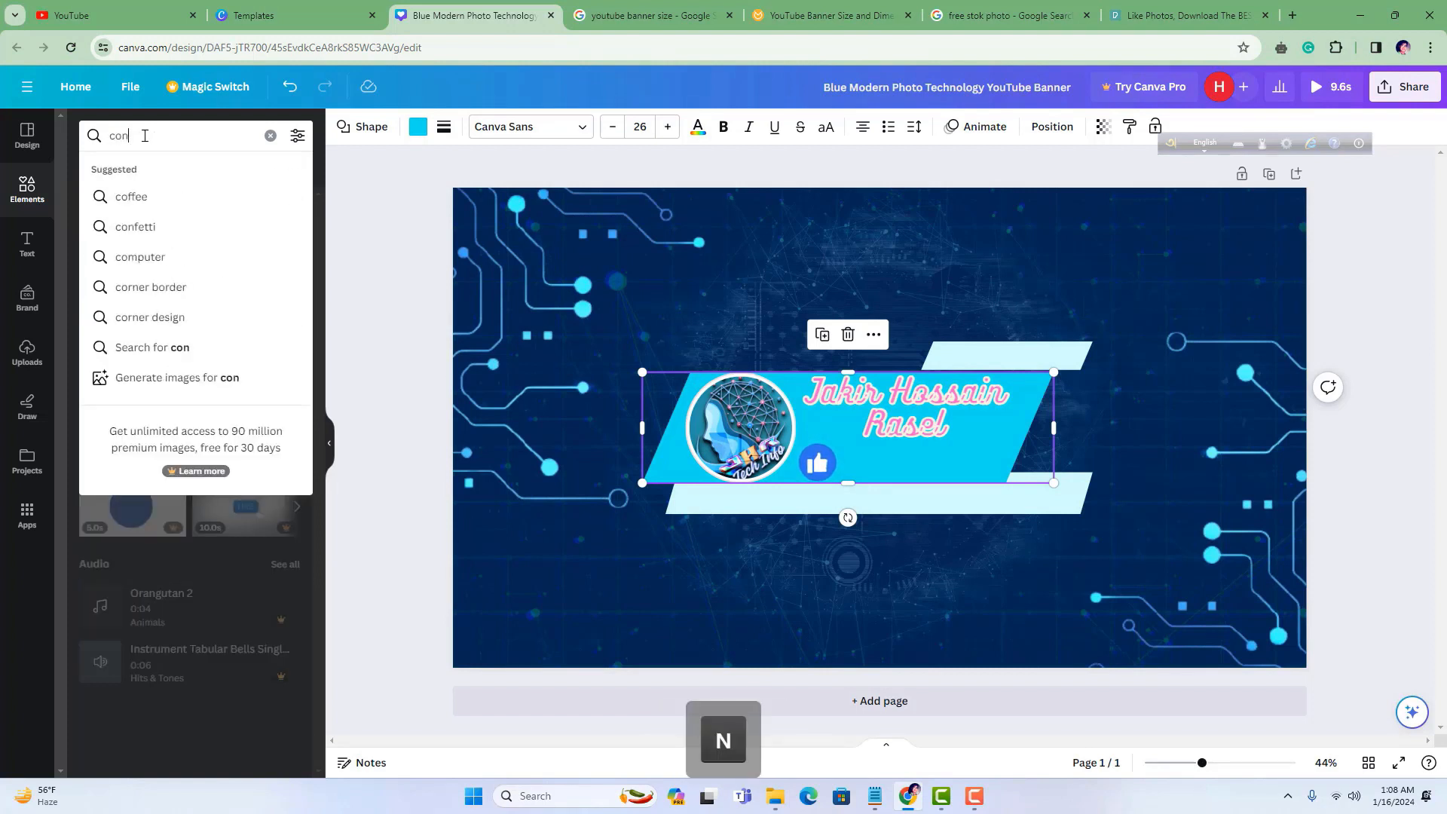
key("BackSpace")
type("mmen")
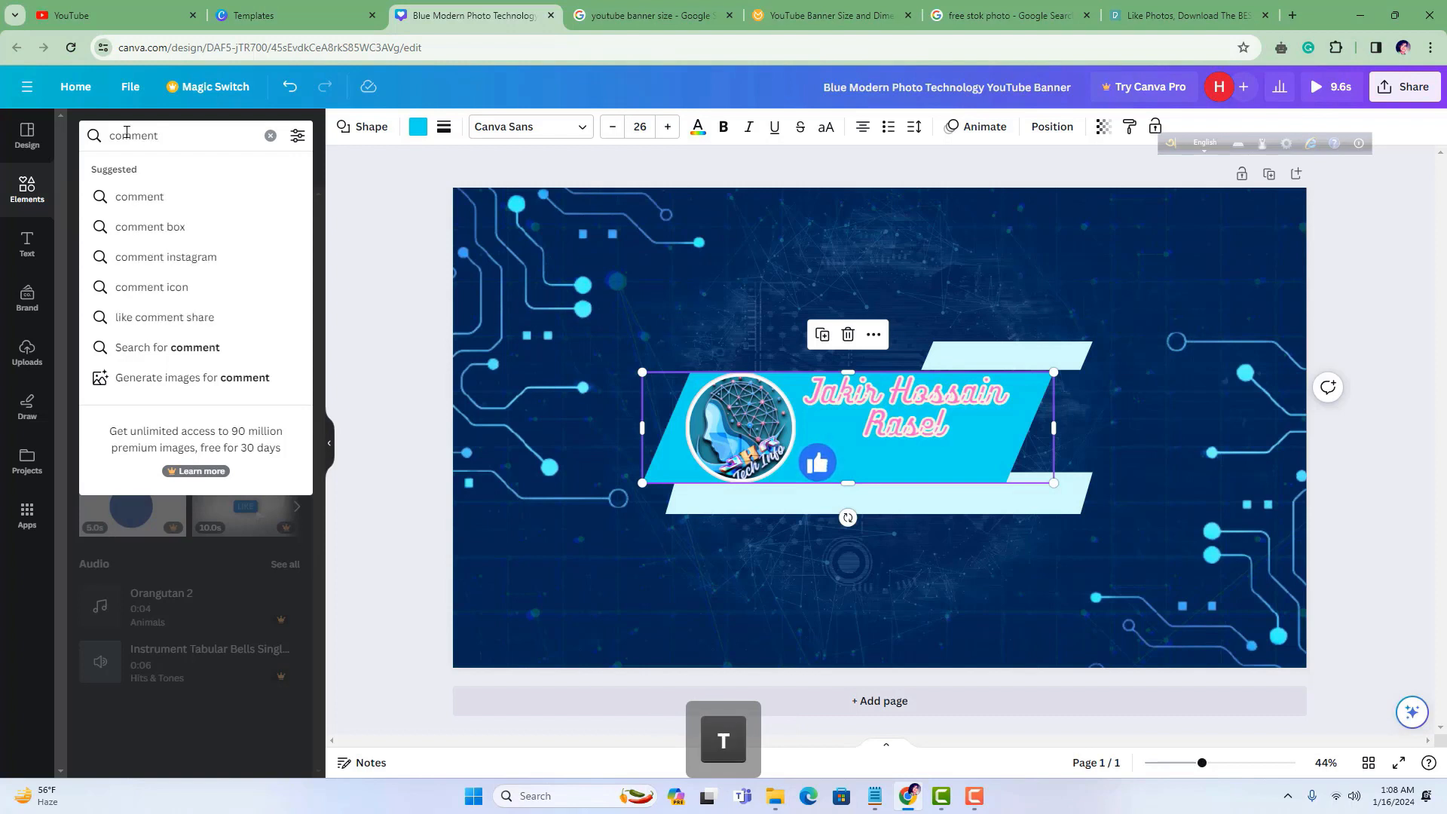
type("t")
left_click(139, 196)
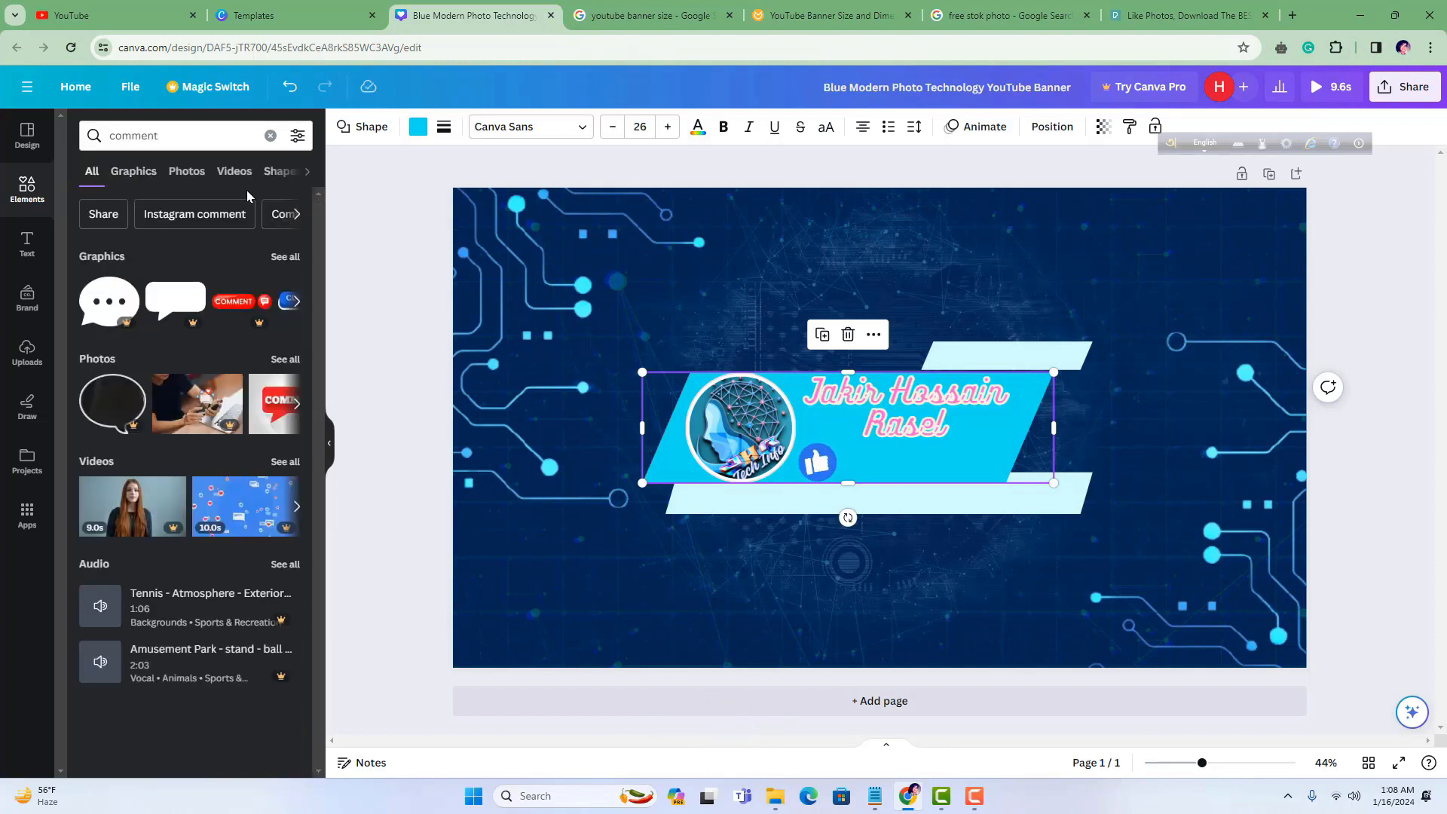
left_click(299, 305)
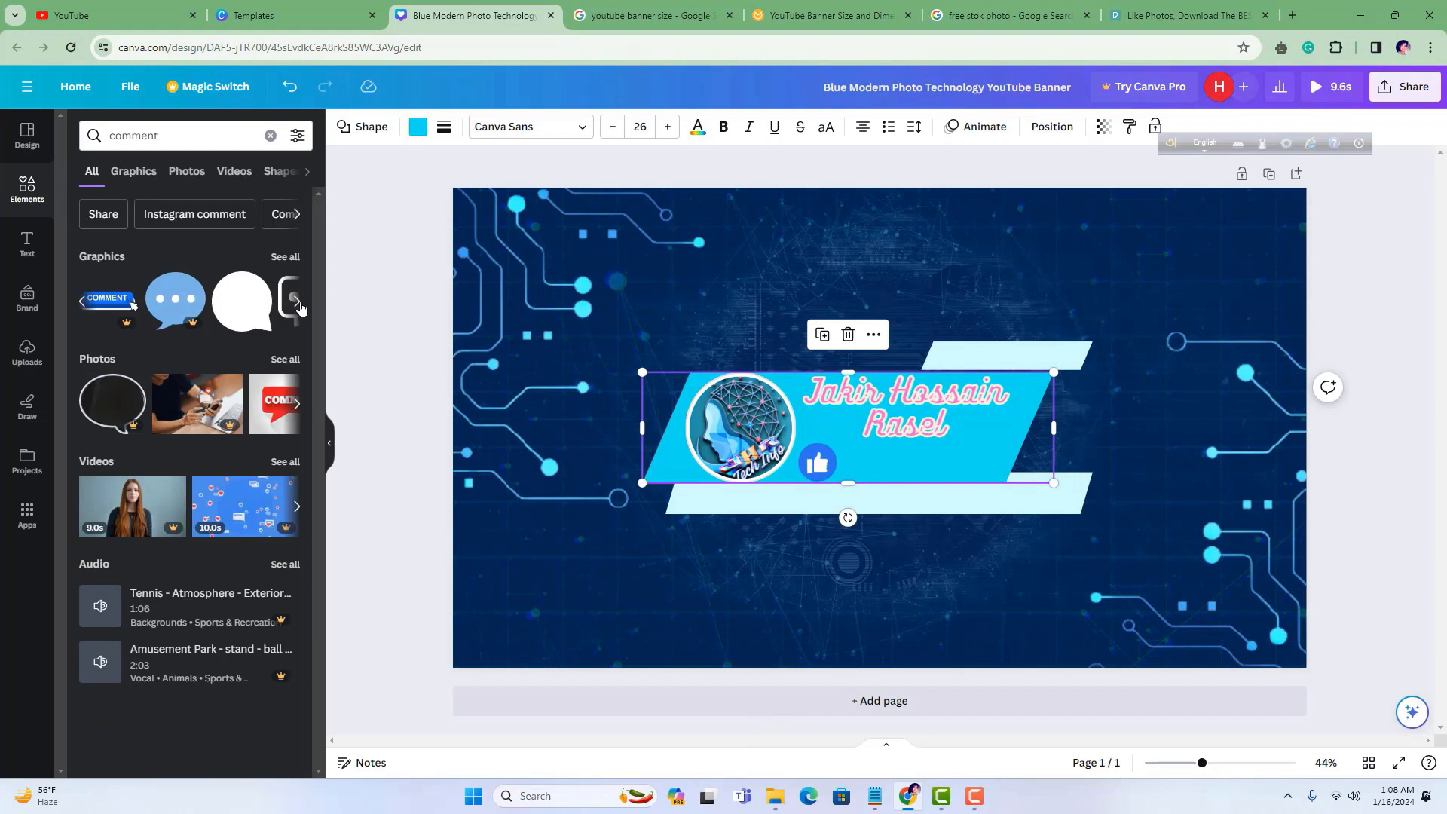
left_click(300, 304)
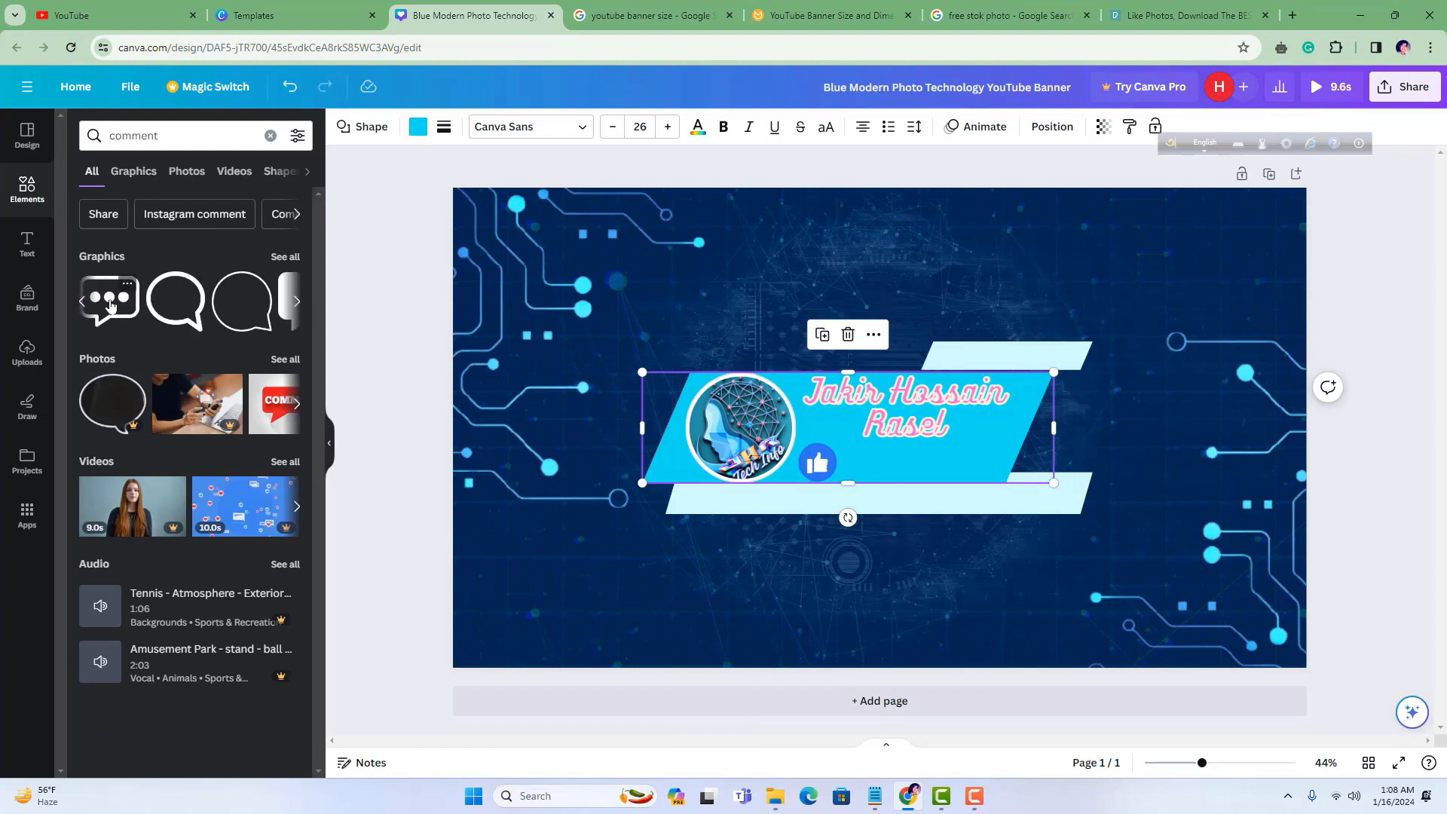
Add the three-dot speech bubble graphic and shrink it to a small icon below the name, right of the thumbs-up icon
left_click_drag(110, 305, 871, 414)
left_click_drag(1043, 381, 937, 472)
left_click_drag(818, 573, 855, 481)
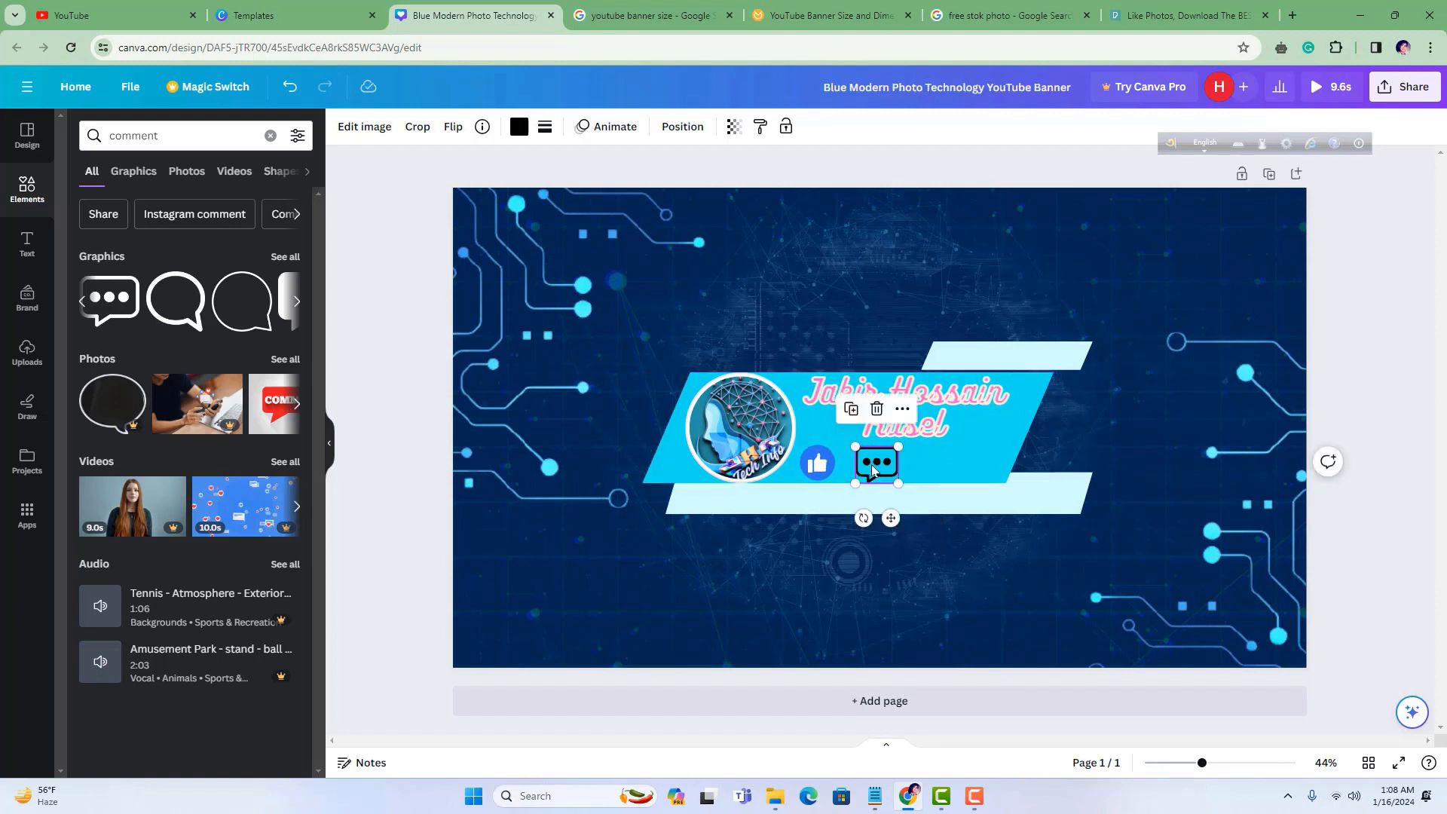
left_click_drag(898, 447, 897, 452)
left_click(917, 463)
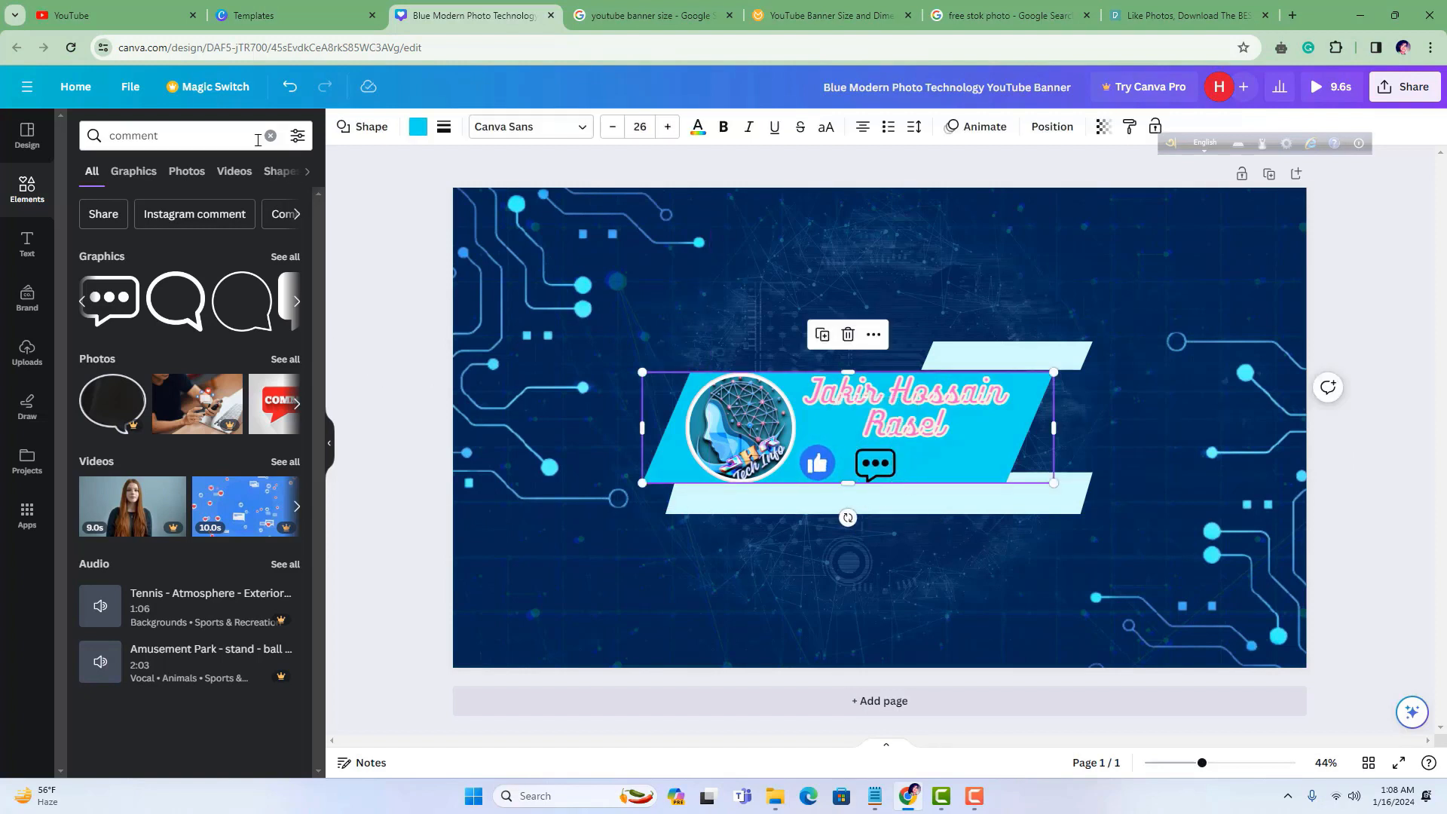
Search the elements library for "subscribe" and browse the graphics for a red subscribe button with a pointing hand
left_click(163, 137)
key("BackSpace")
key("BackSpace")
key("BackSpace")
key("BackSpace")
key("BackSpace")
key("BackSpace")
key("BackSpace")
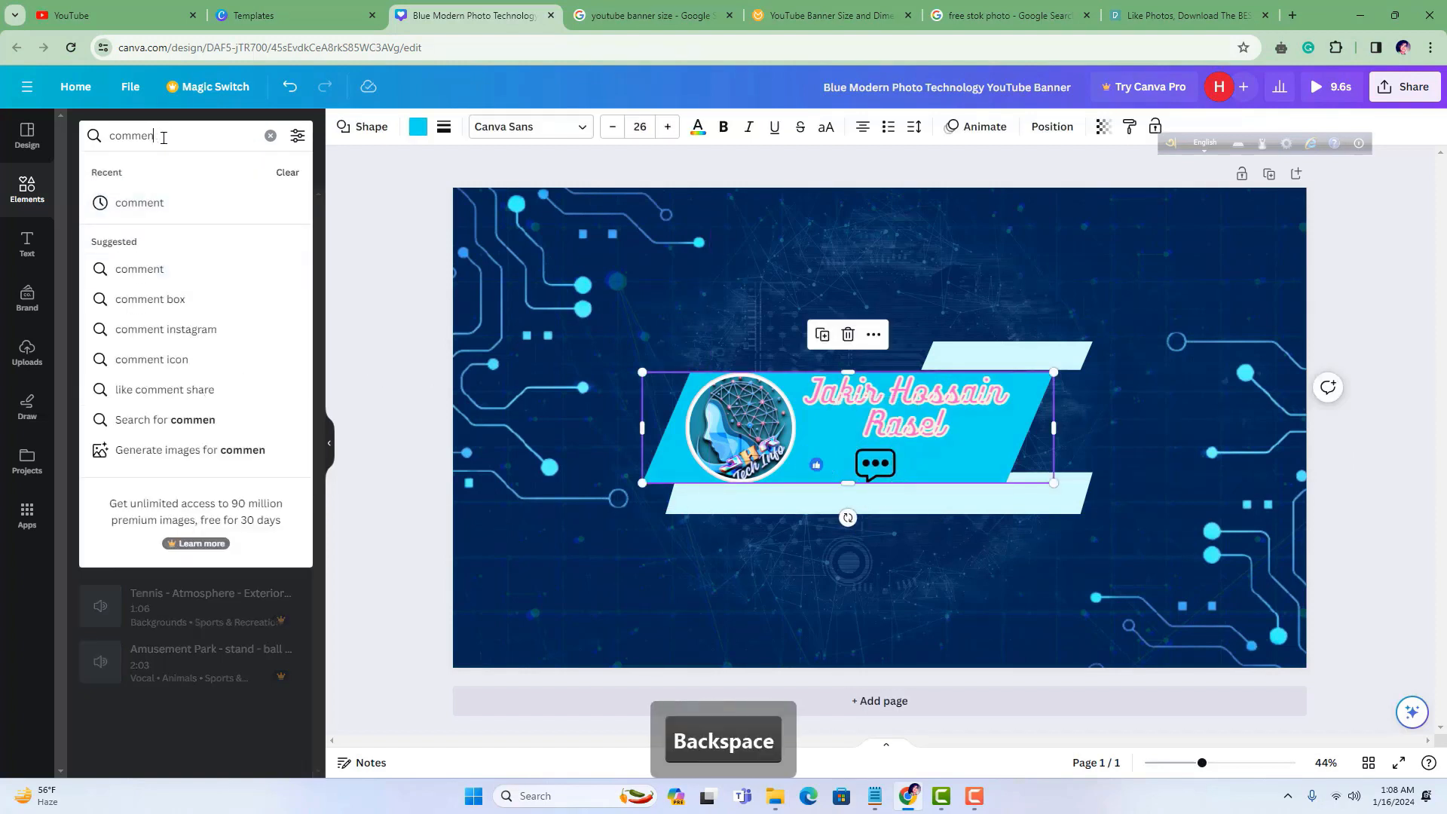
type("j")
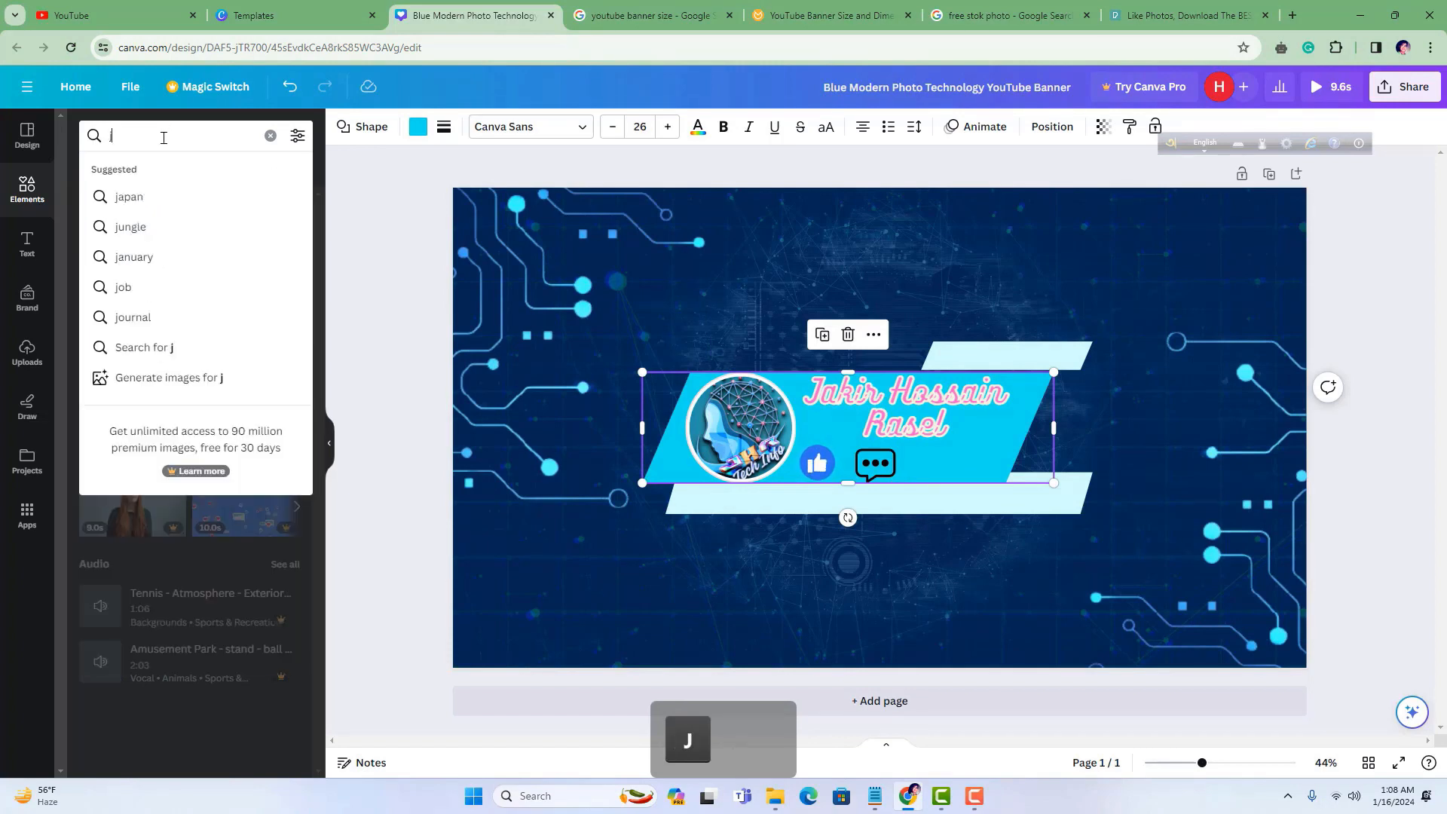
key("BackSpace")
type("su")
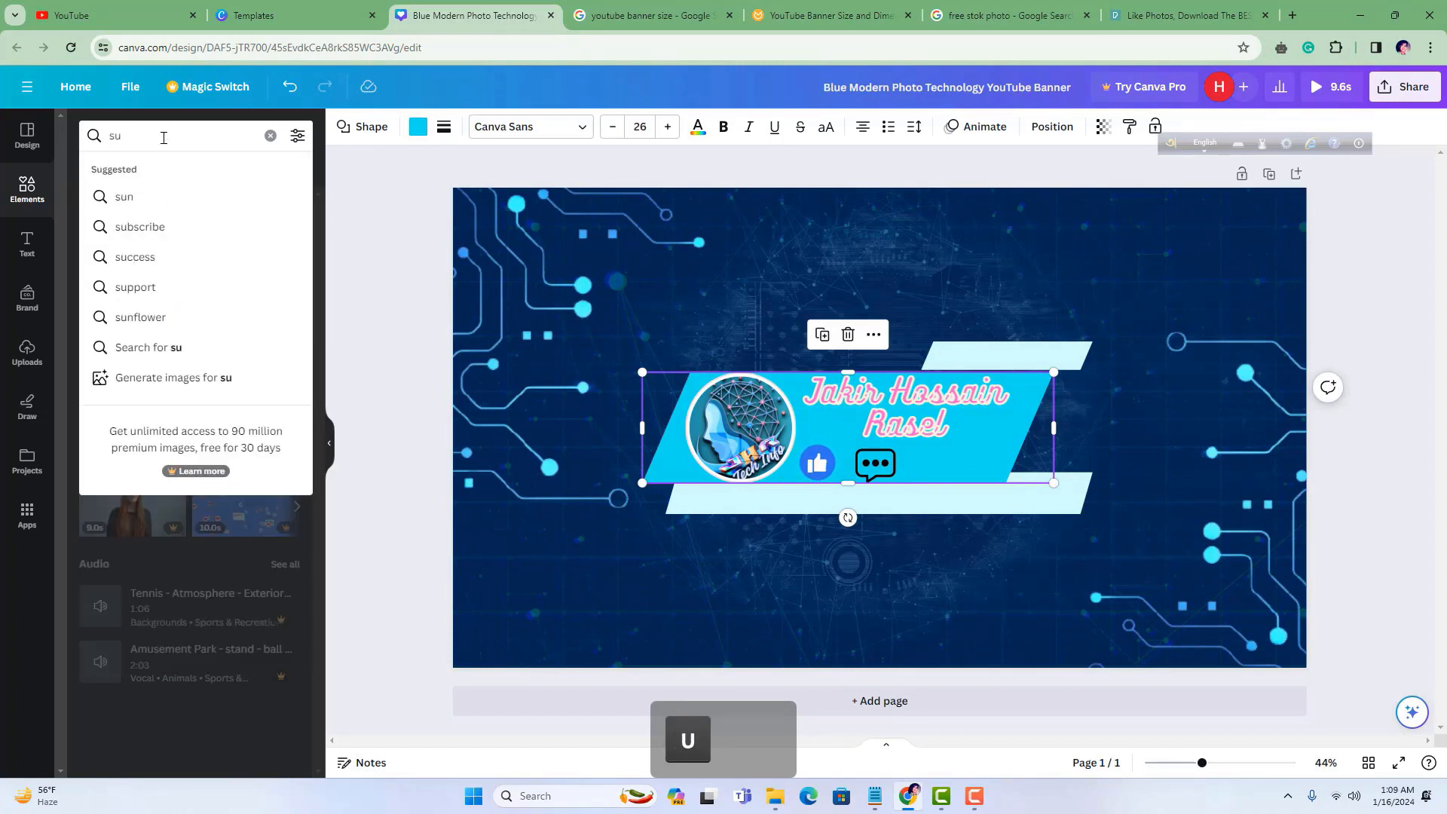
type("bscrib")
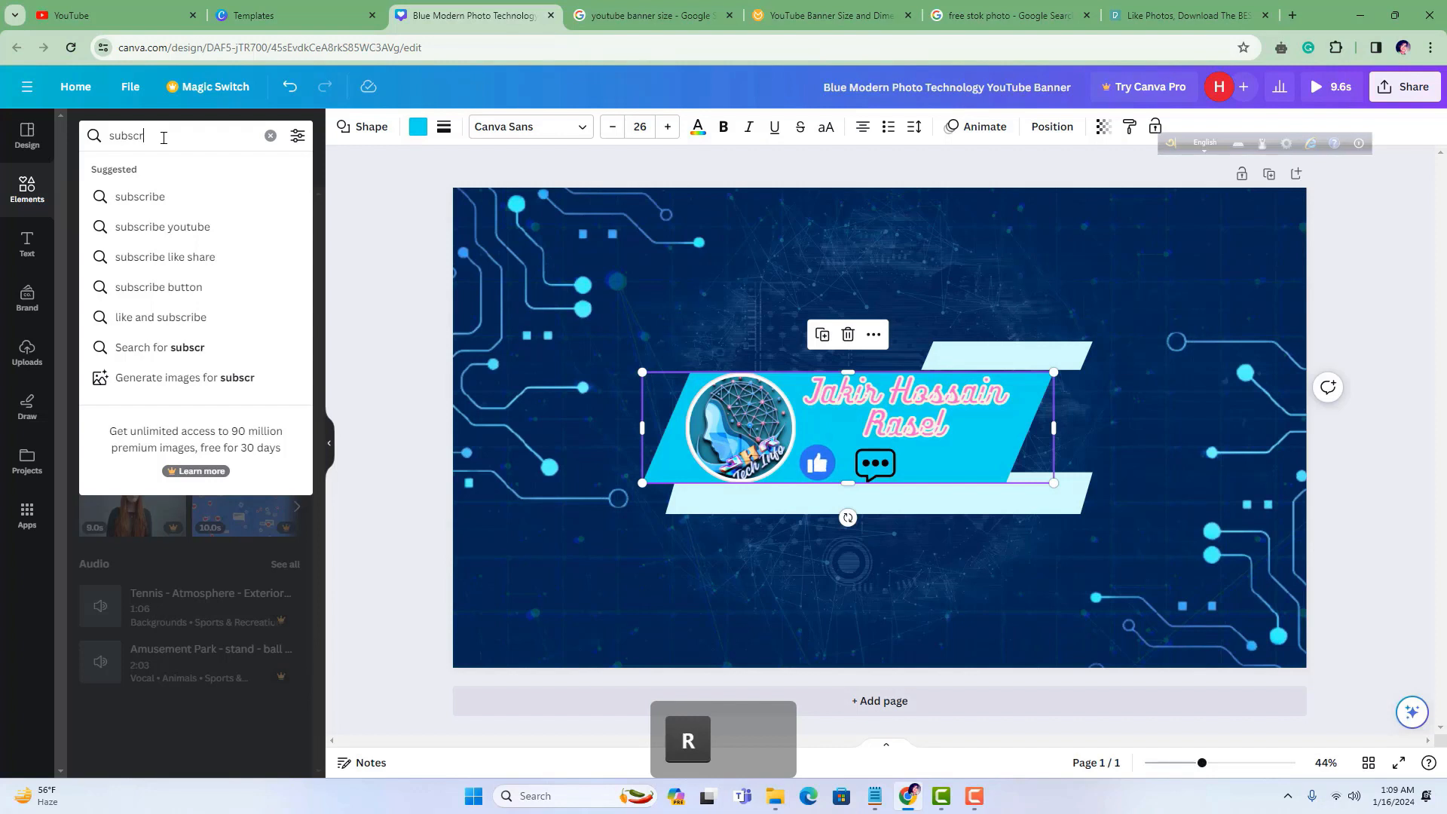
left_click(139, 196)
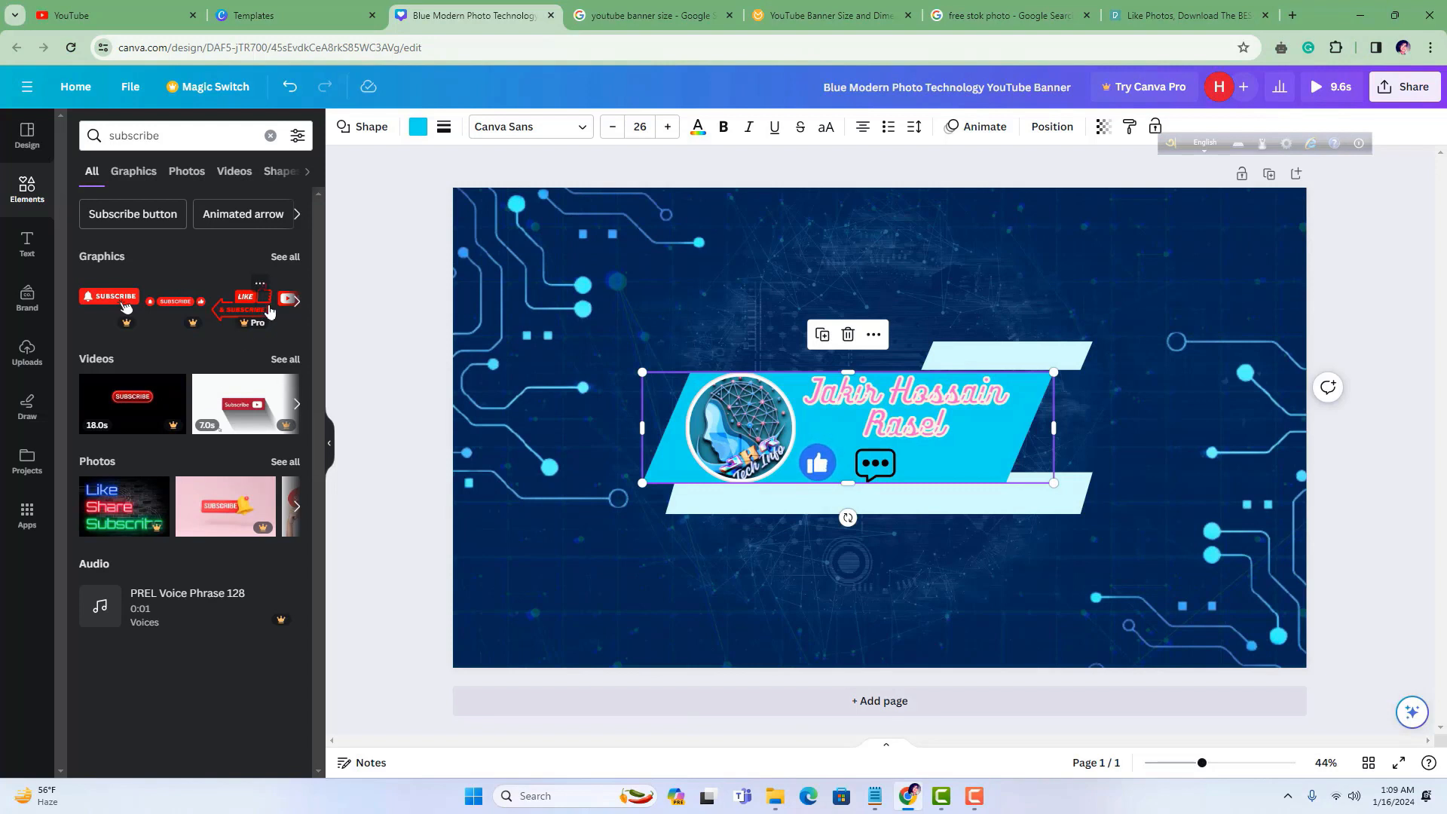
left_click(295, 305)
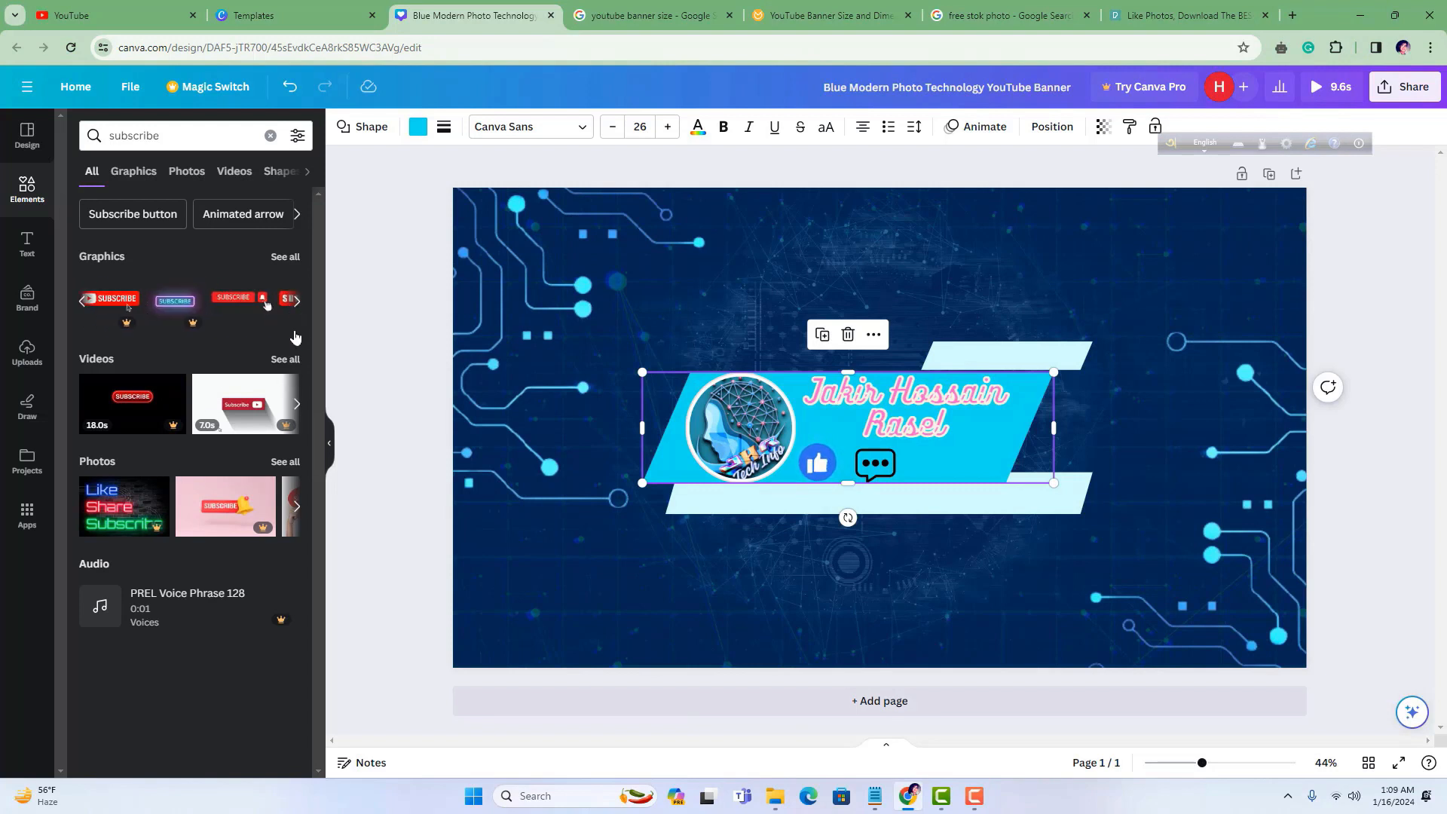
left_click(295, 305)
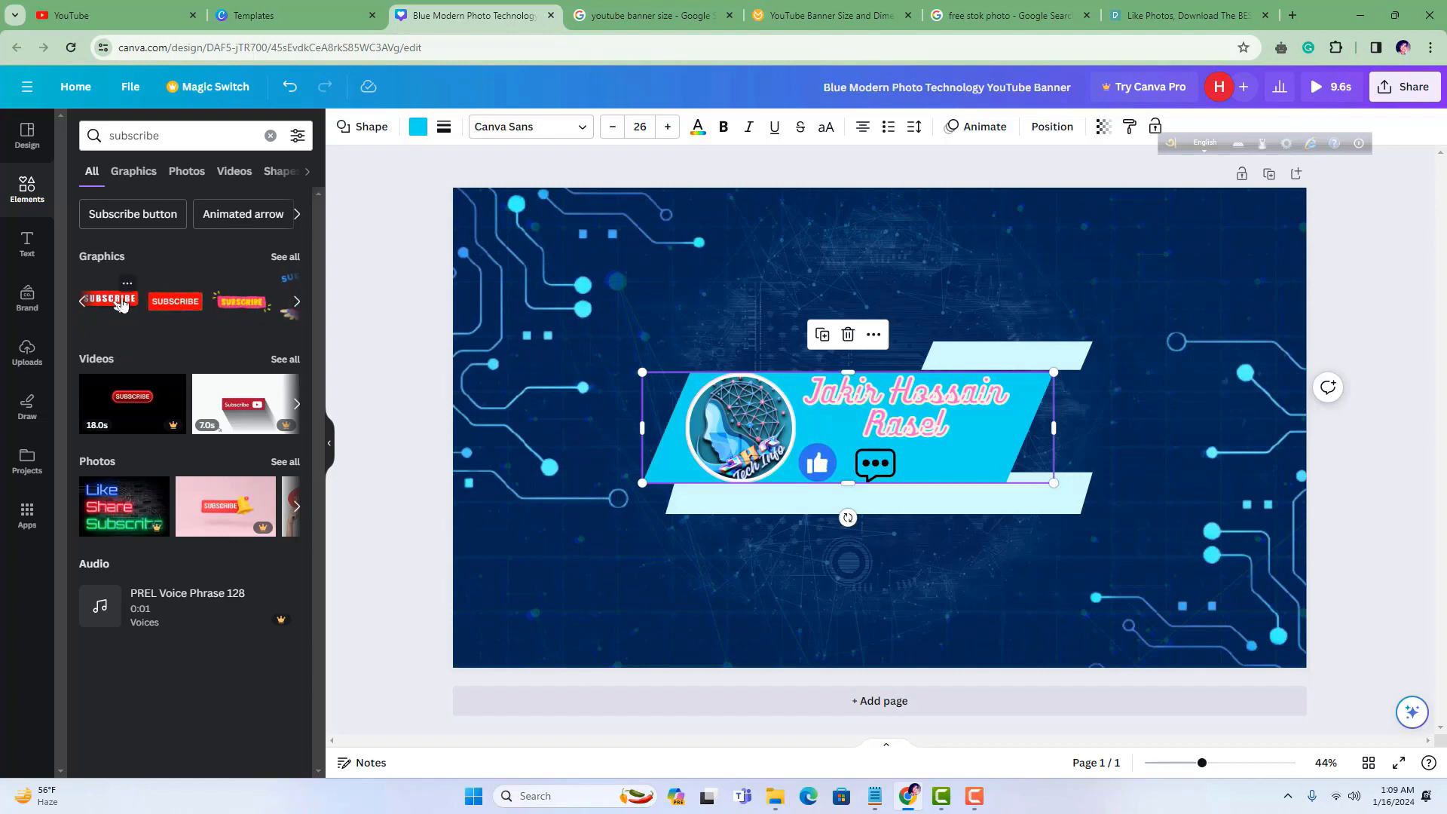
left_click_drag(122, 303, 747, 422)
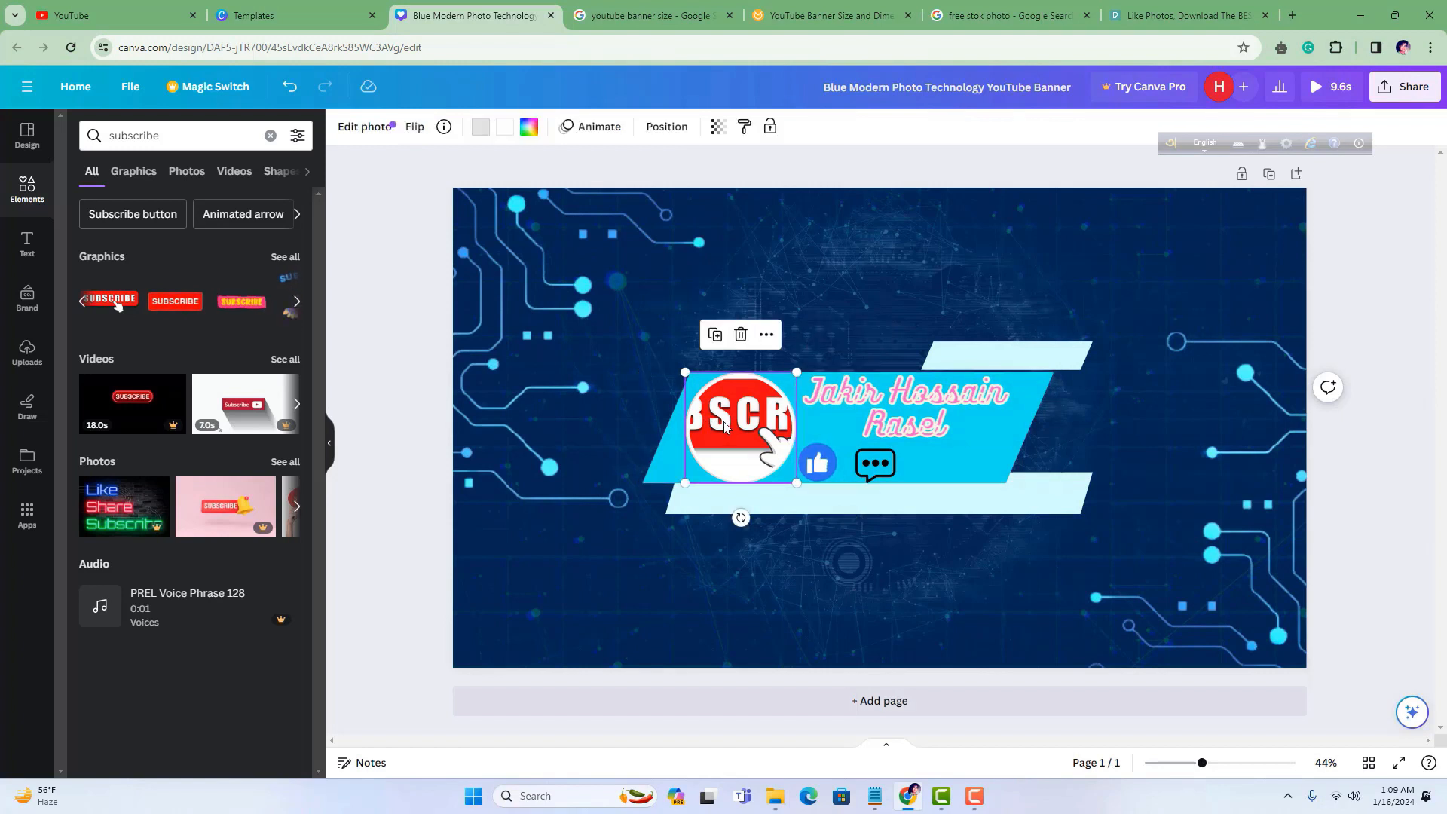
left_click_drag(725, 427, 734, 427)
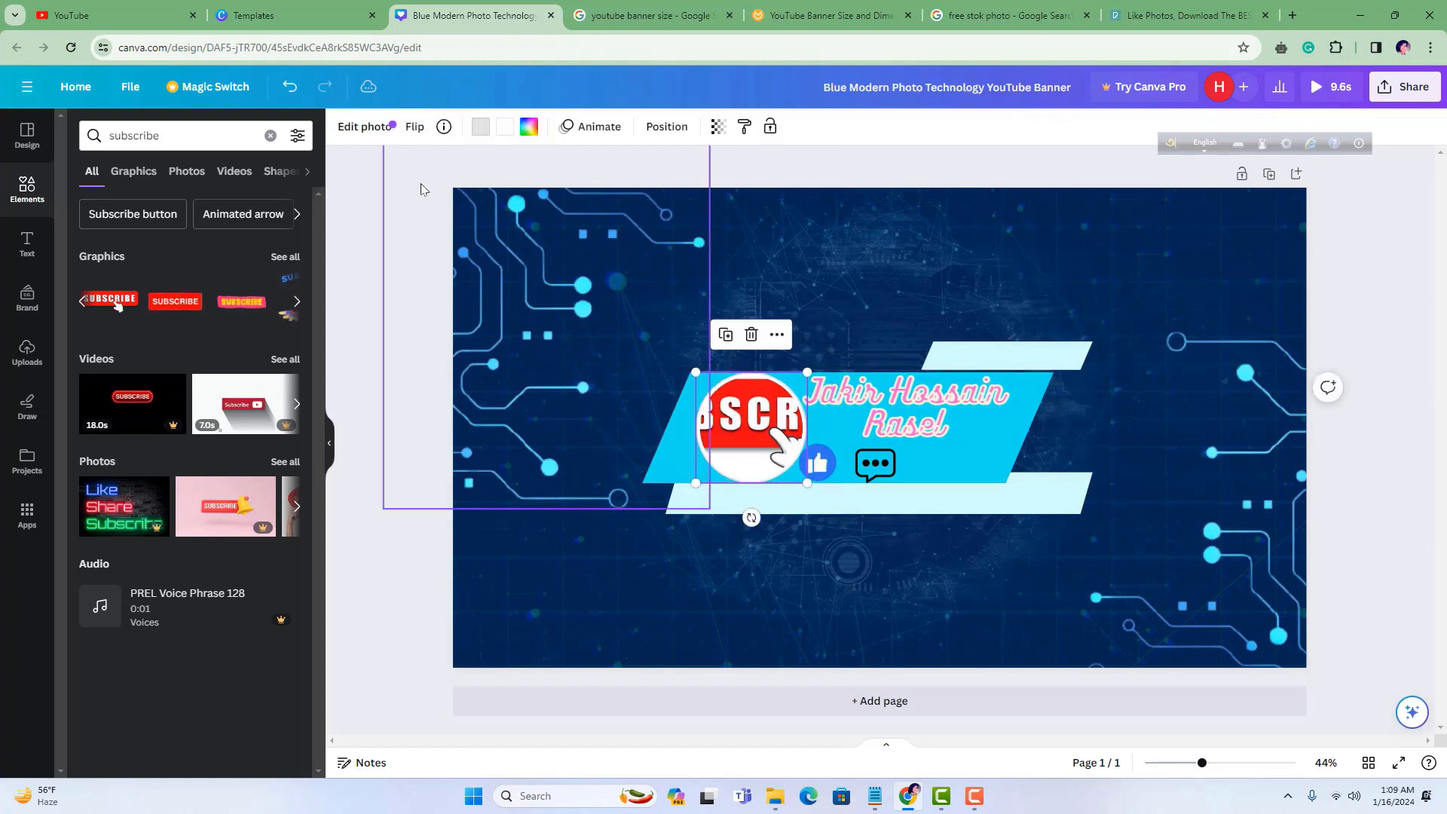
left_click(291, 94)
left_click(287, 93)
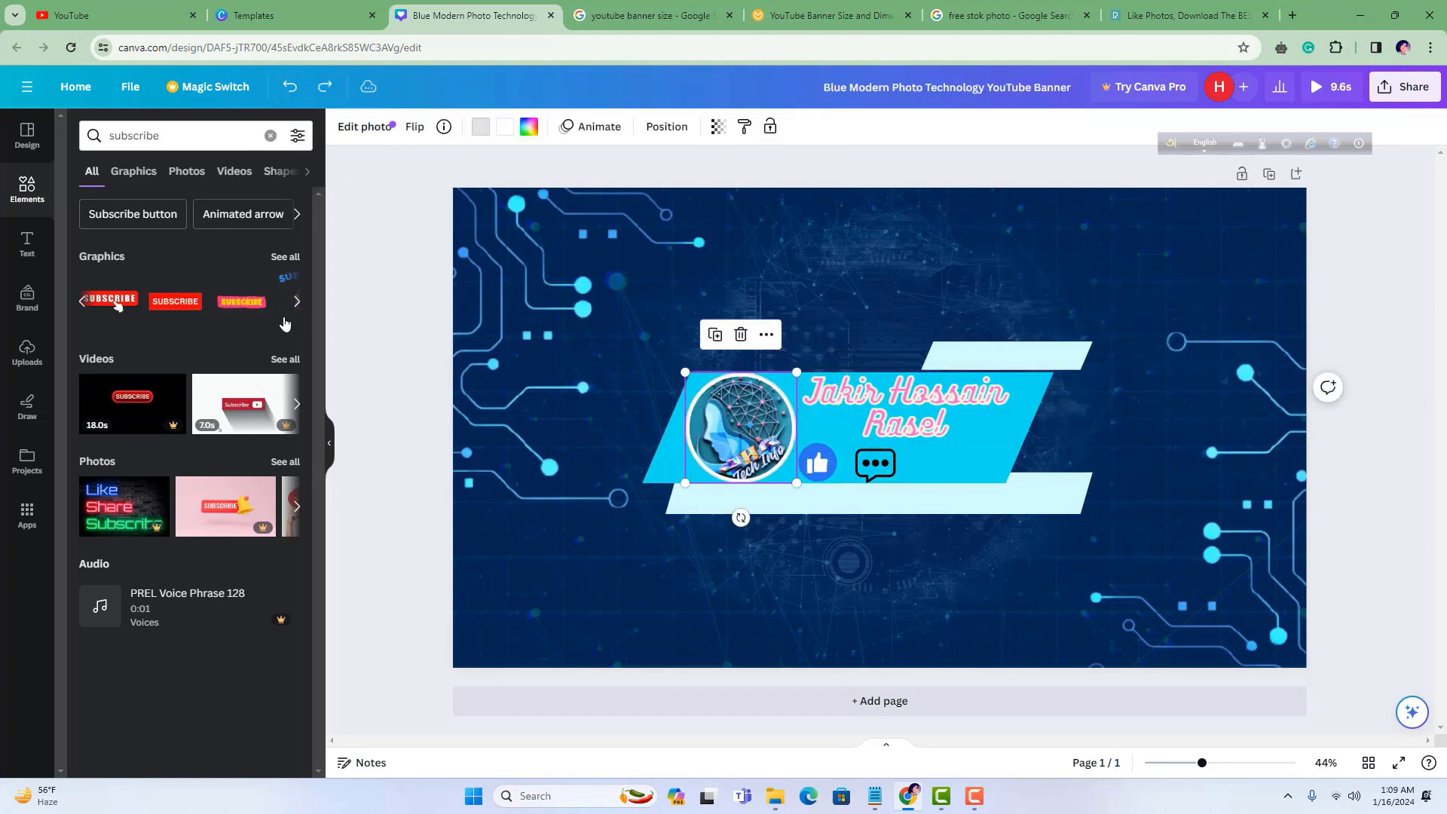
Add the red SUBSCRIBE button graphic with the pointing hand and shrink it to a small icon below the name, right of the speech bubble
left_click_drag(128, 303, 566, 532)
left_click_drag(755, 611, 754, 490)
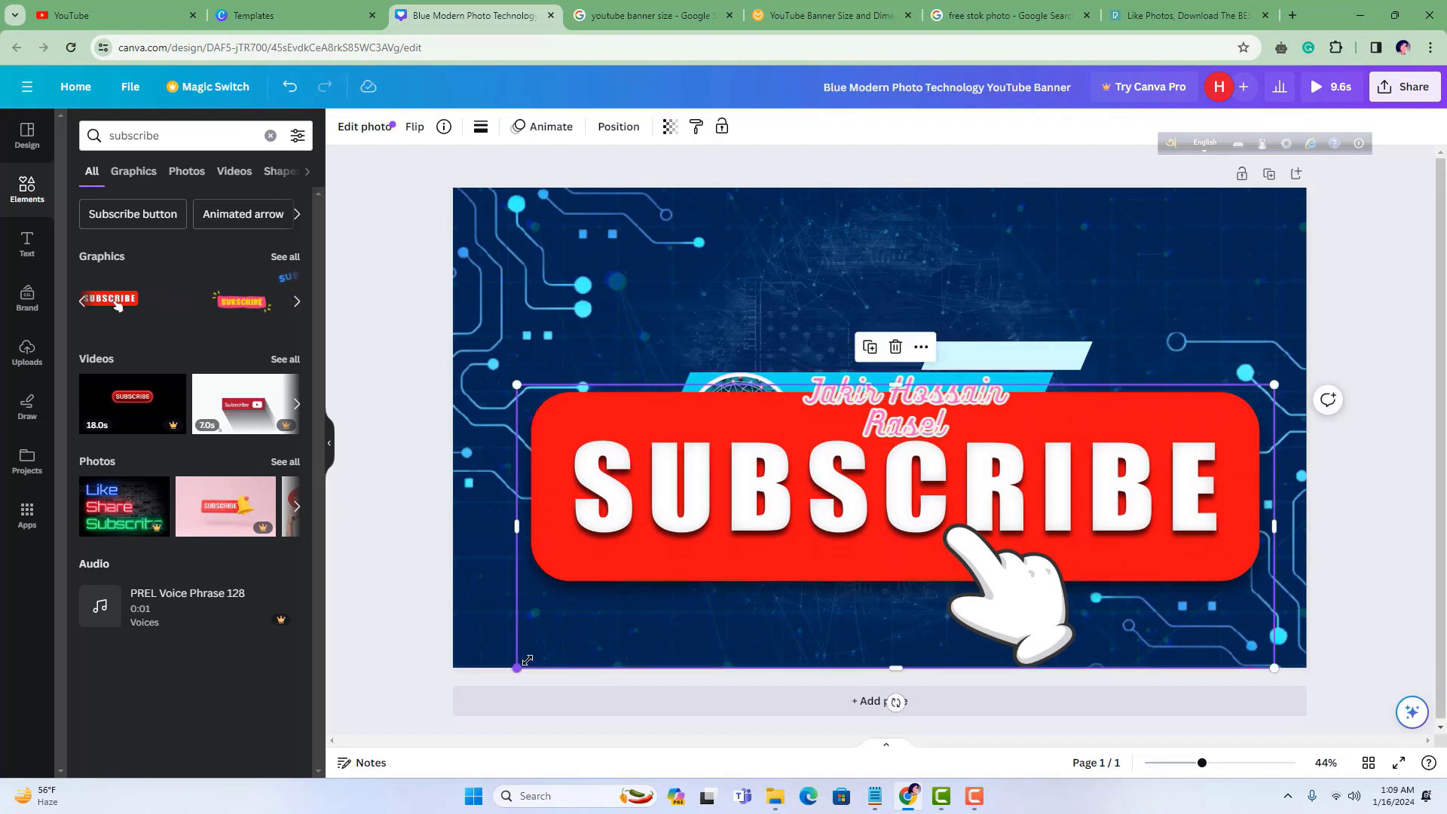
left_click_drag(517, 668, 991, 490)
left_click_drag(1202, 418, 1114, 453)
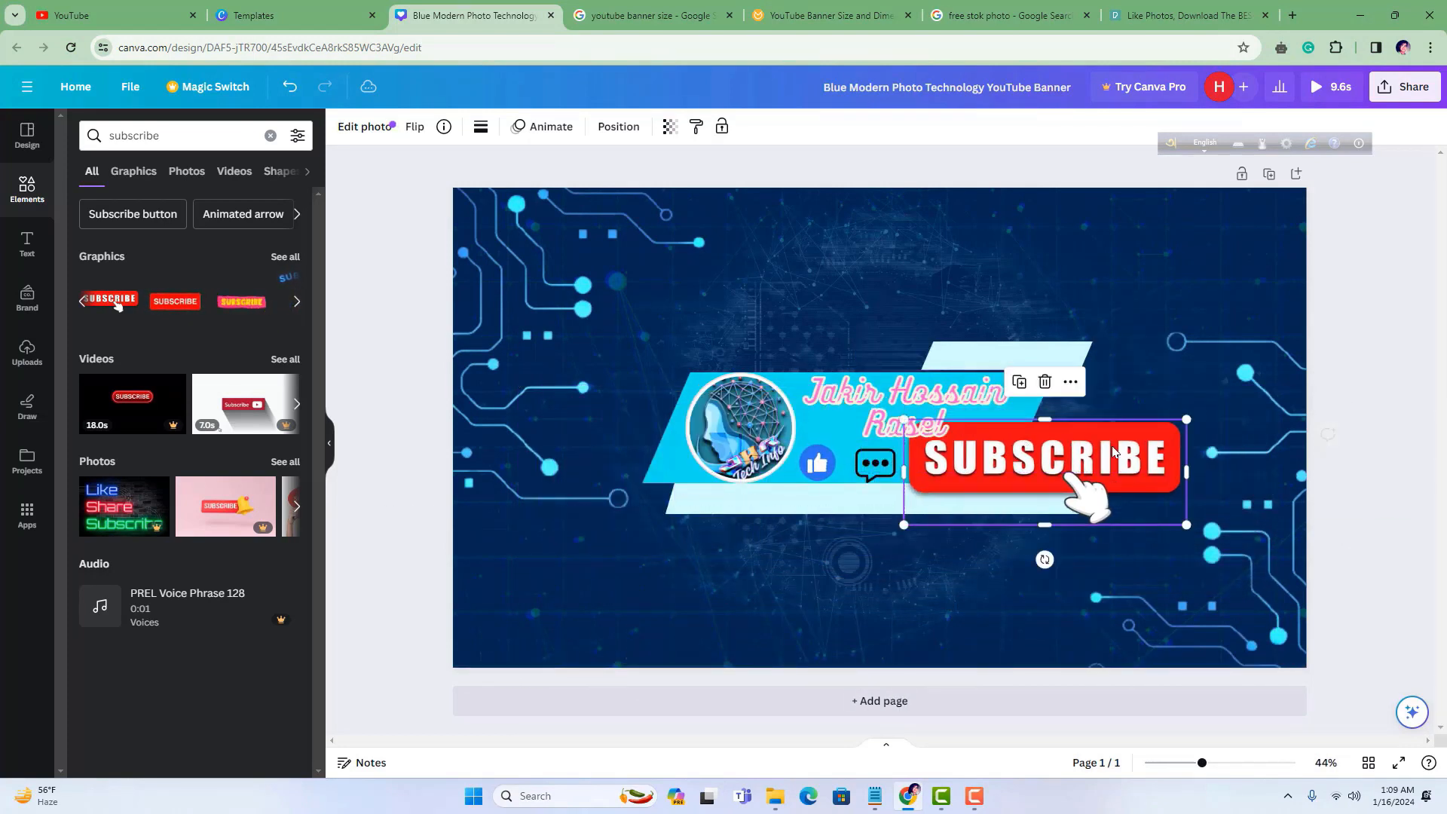
left_click_drag(1187, 424, 980, 468)
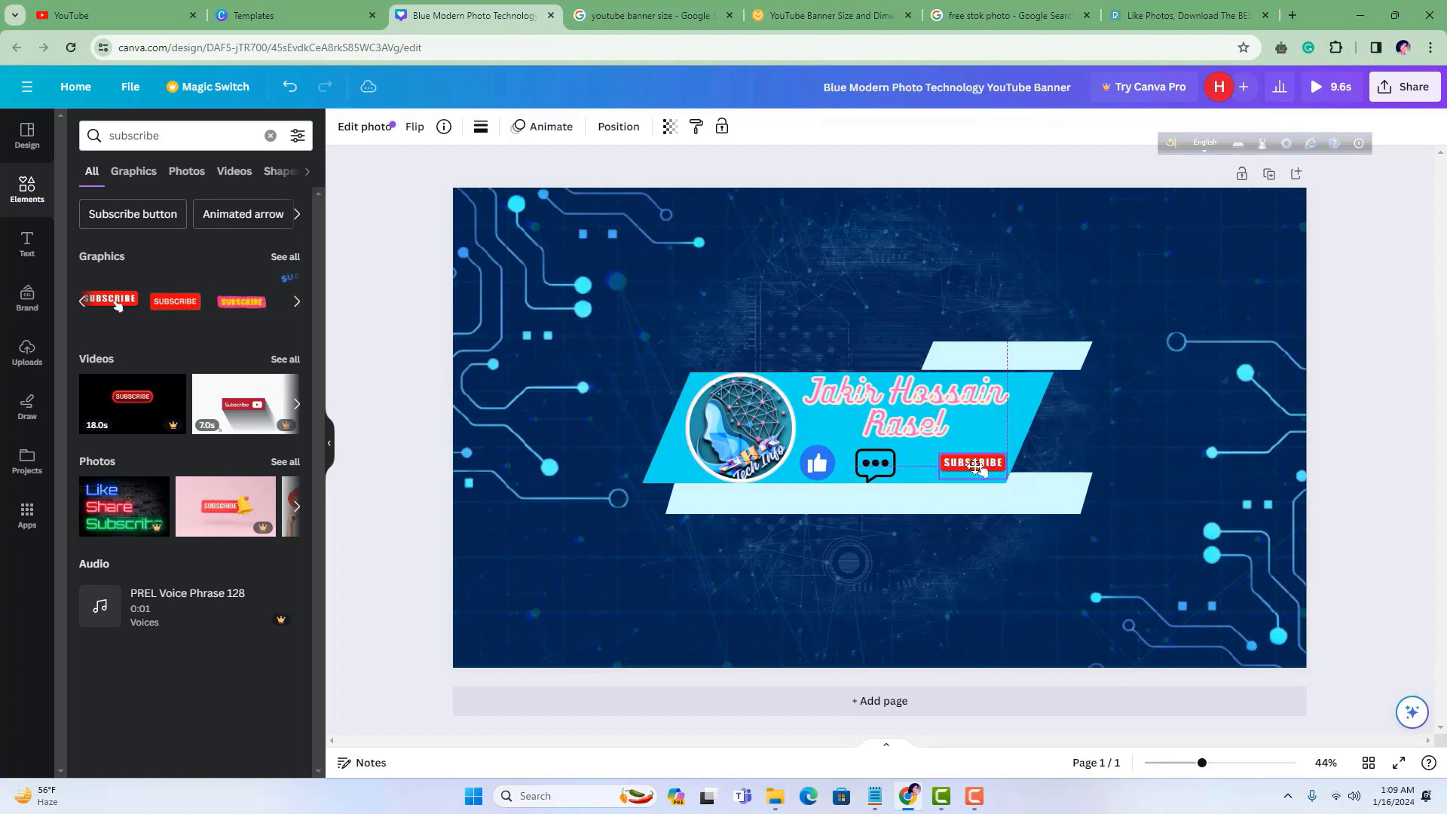
Spread out the icons below the name, shifting the speech bubble towards the subscribe button and placing a slightly smaller thumbs-up beside the logo
left_click_drag(879, 463, 835, 466)
left_click(818, 464)
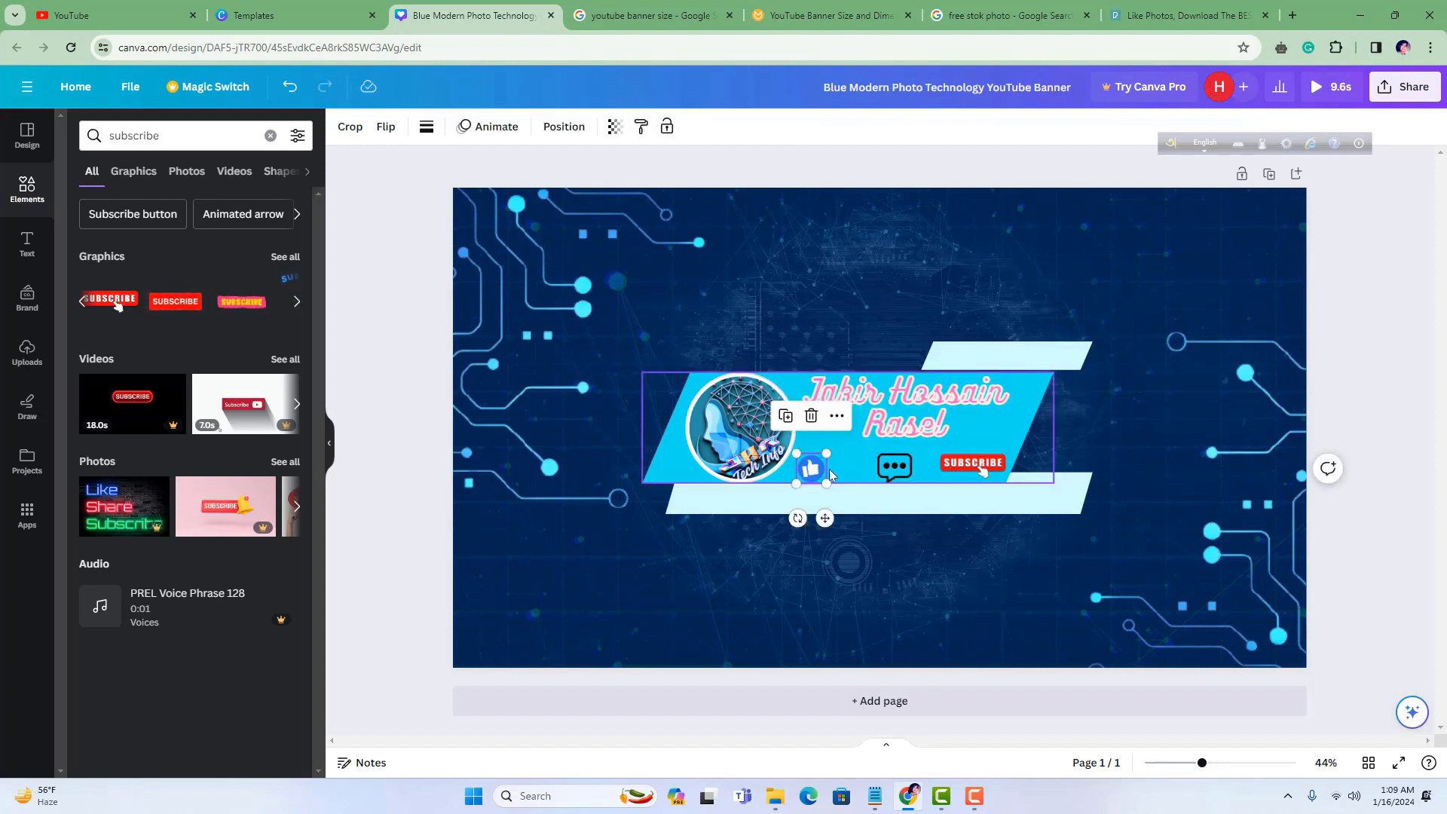
left_click(758, 558)
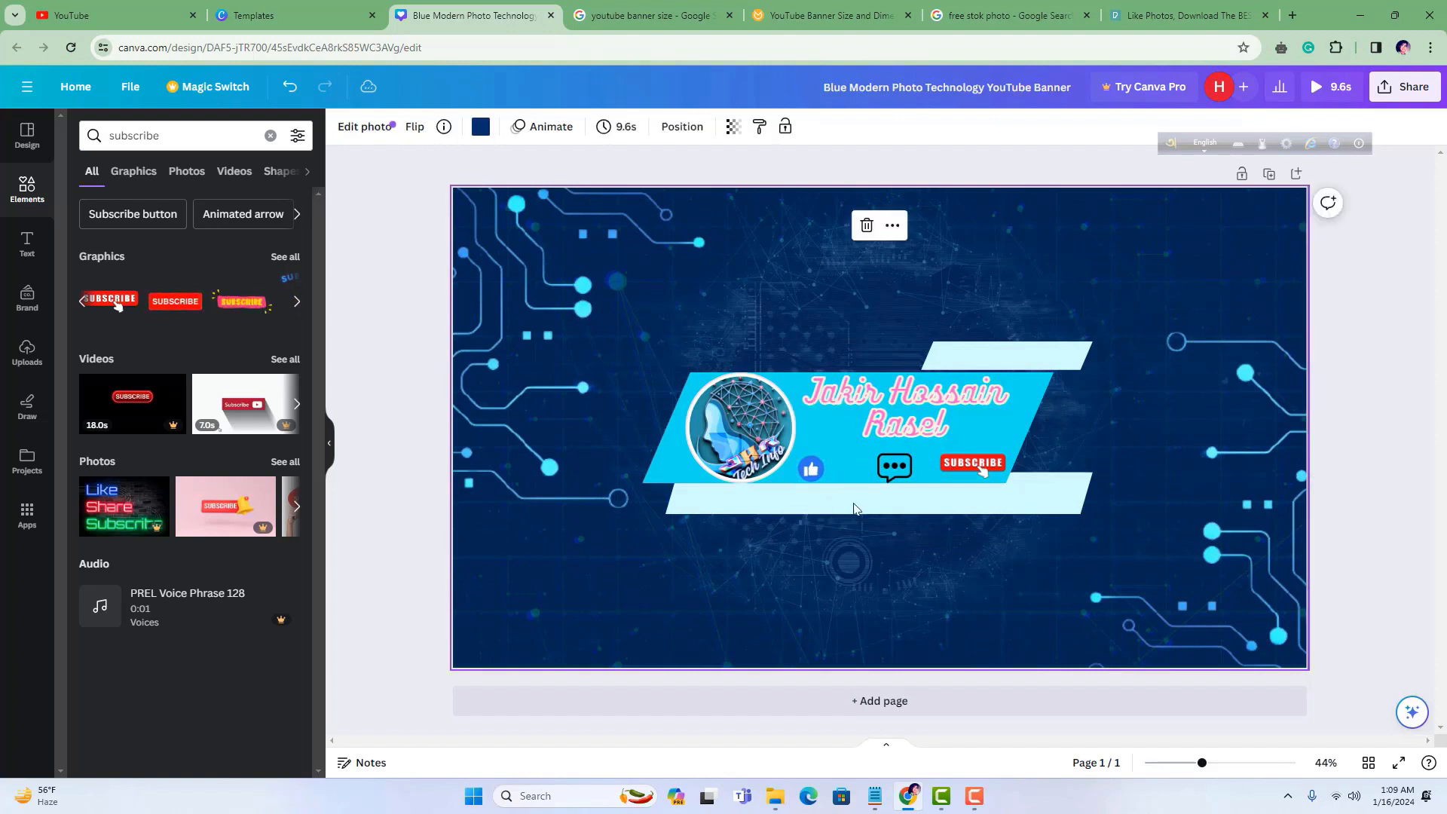
left_click(981, 469)
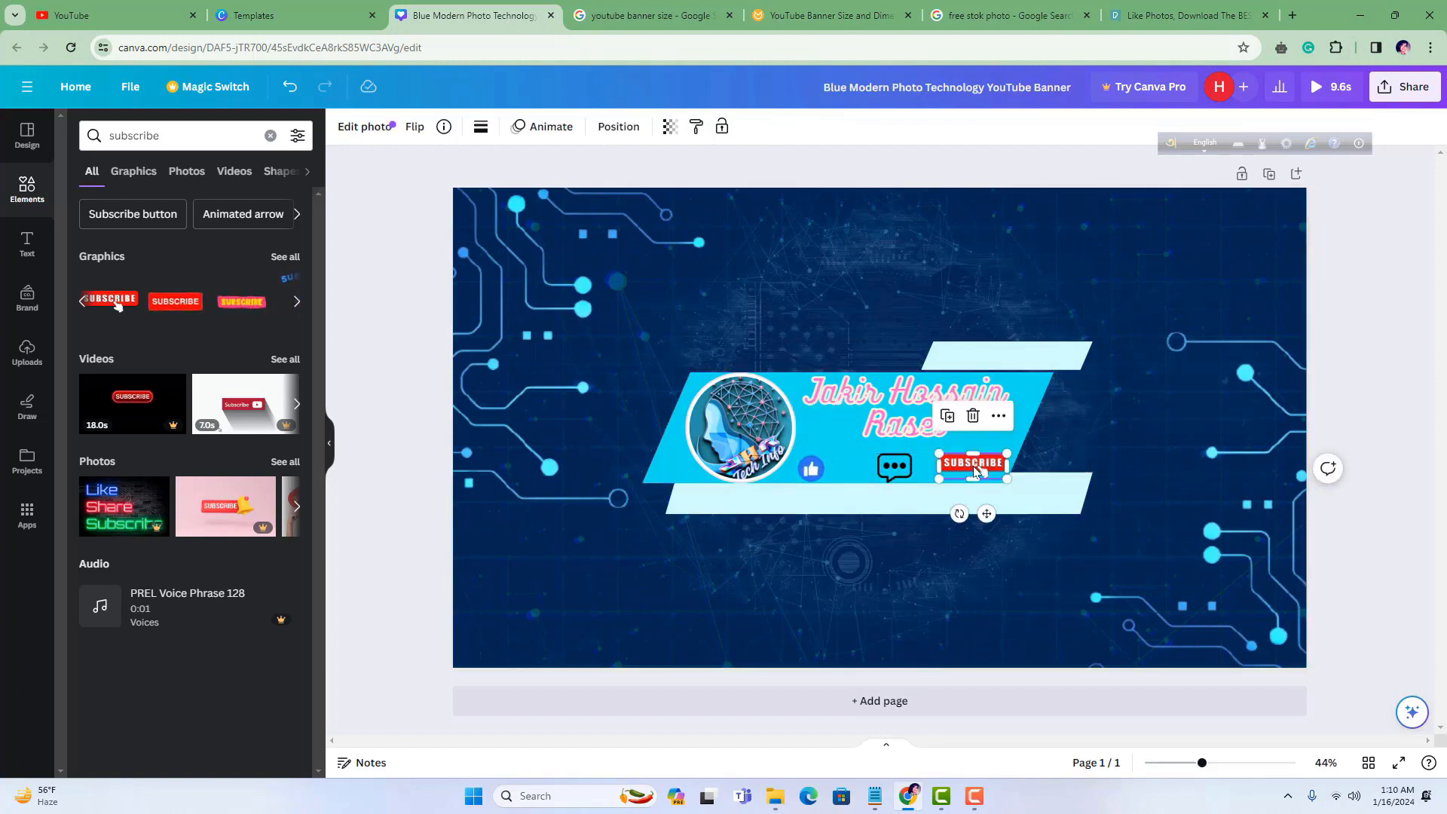
left_click(975, 570)
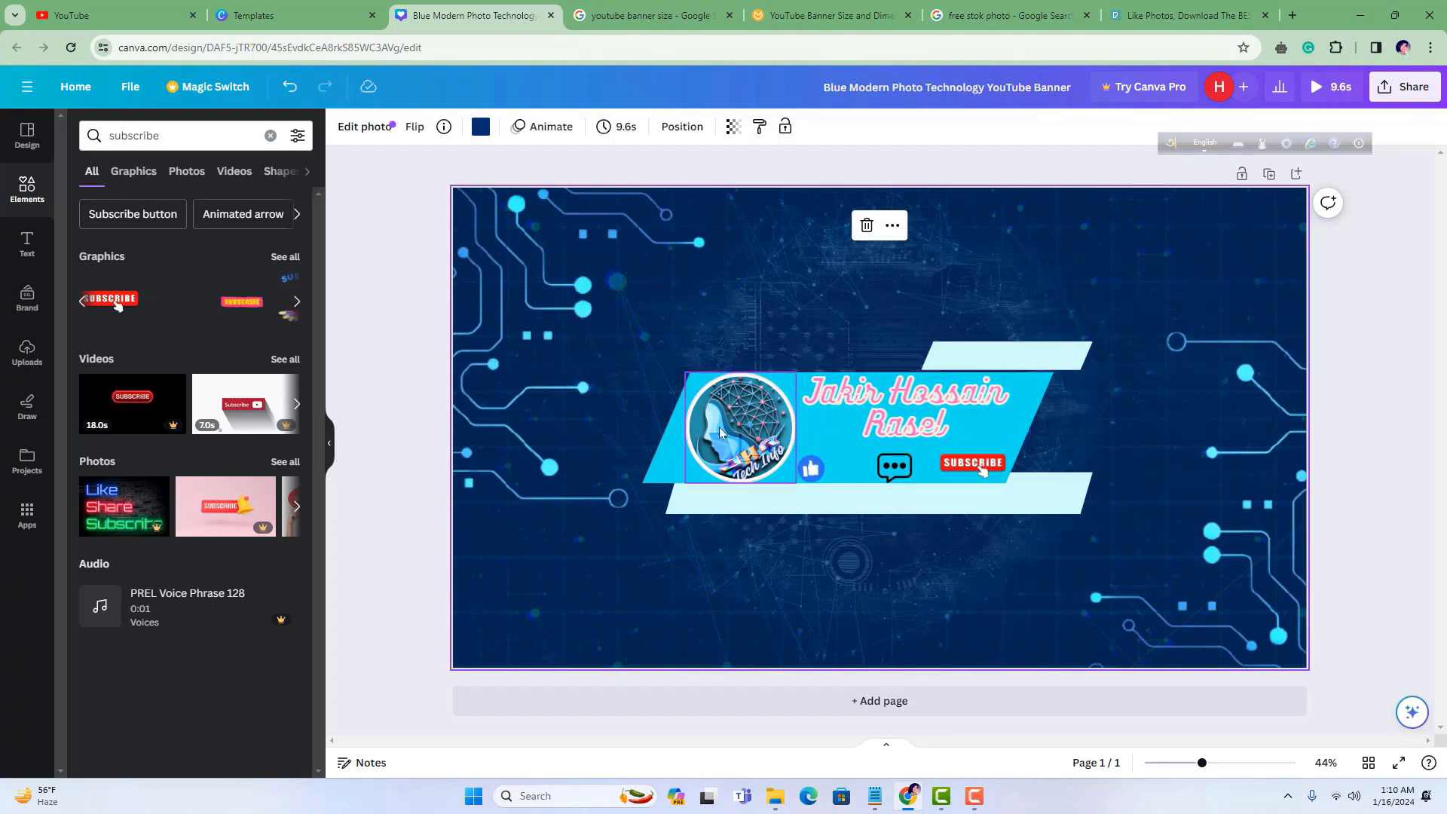
Download the finished banner design as a PNG file
left_click(1423, 89)
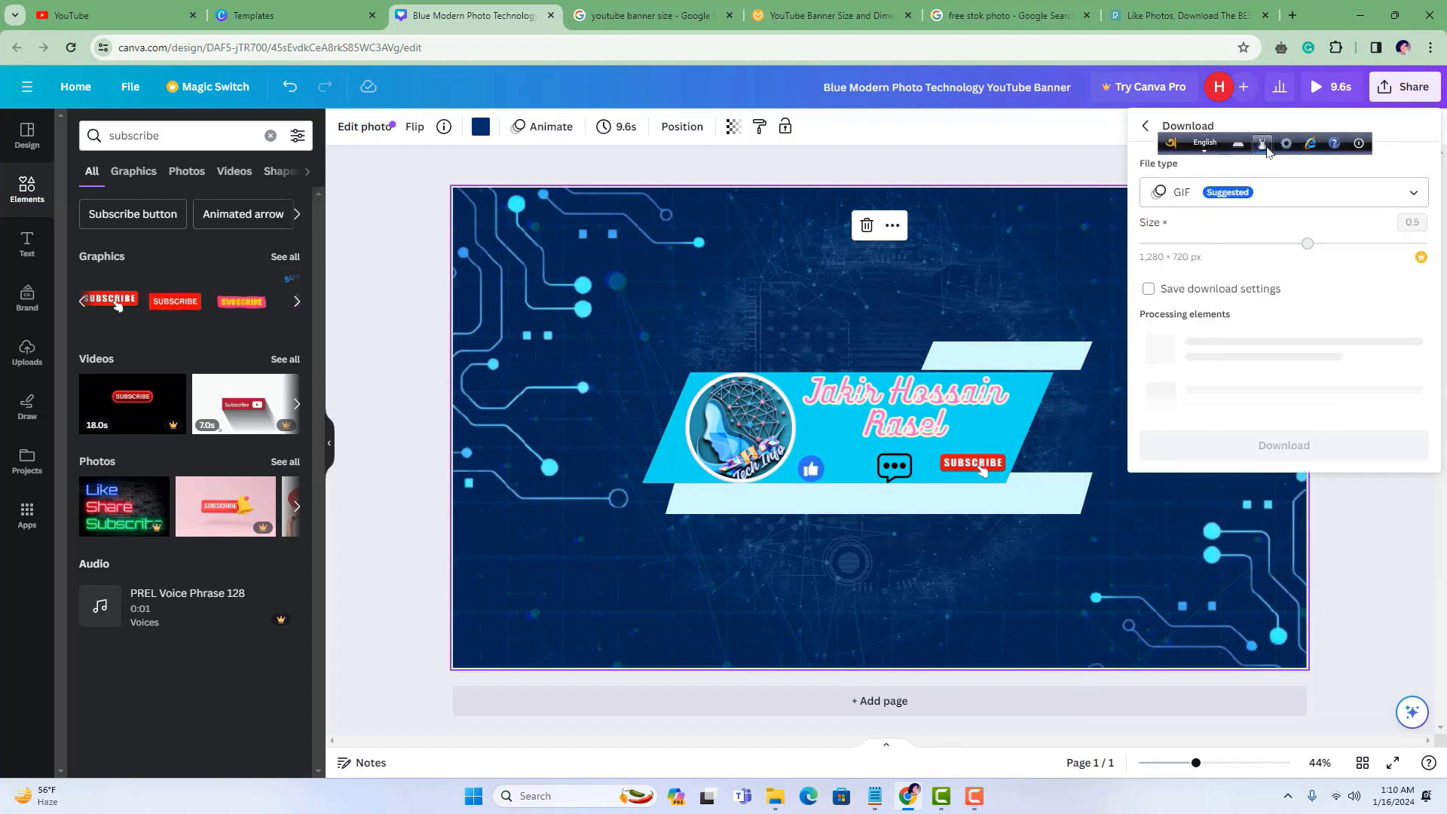
left_click_drag(1170, 147, 1154, 69)
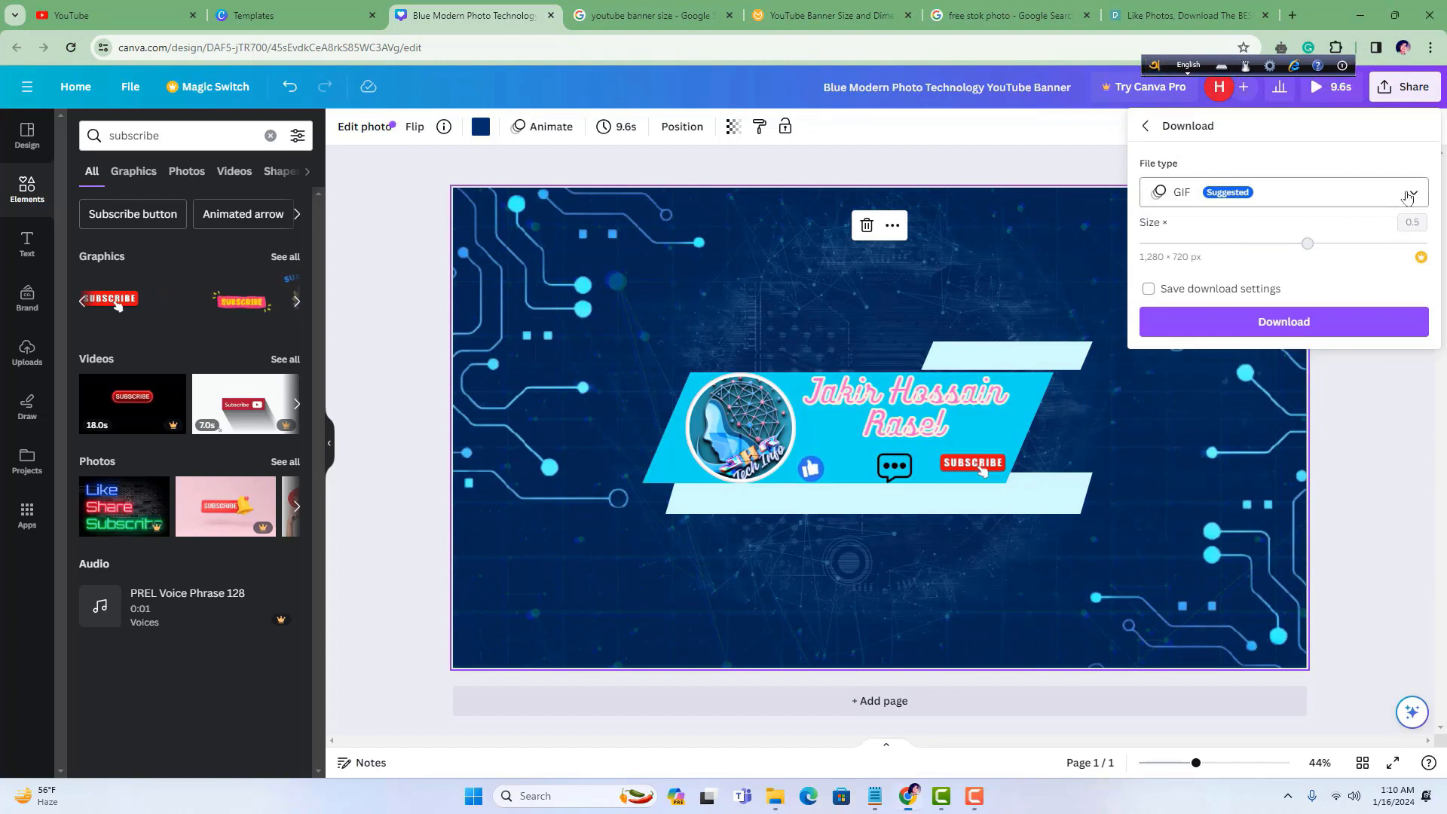
left_click(1378, 201)
scroll(1281, 272, "up", 1)
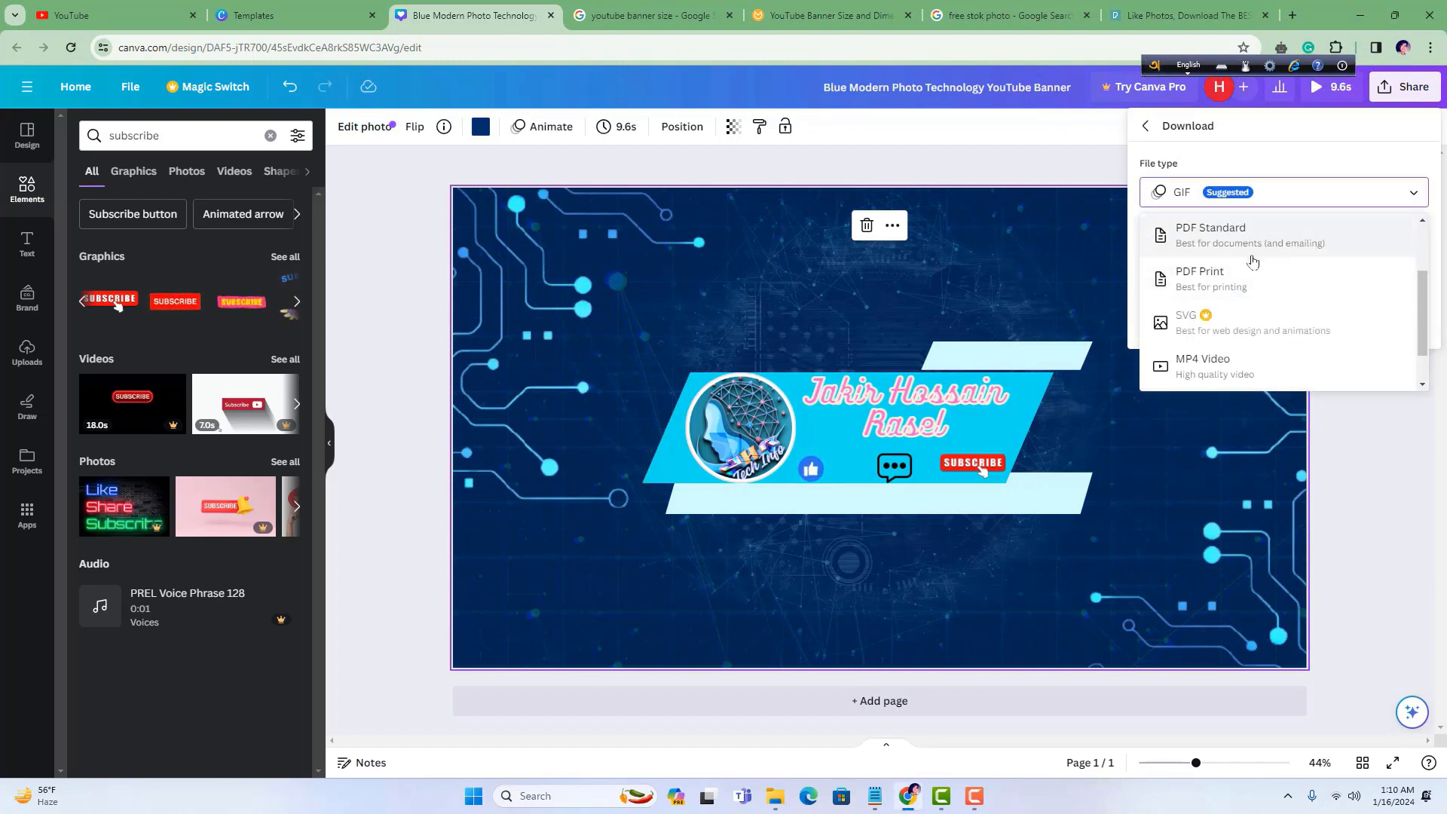
scroll(1292, 257, "down", 1)
scroll(1252, 263, "up", 2)
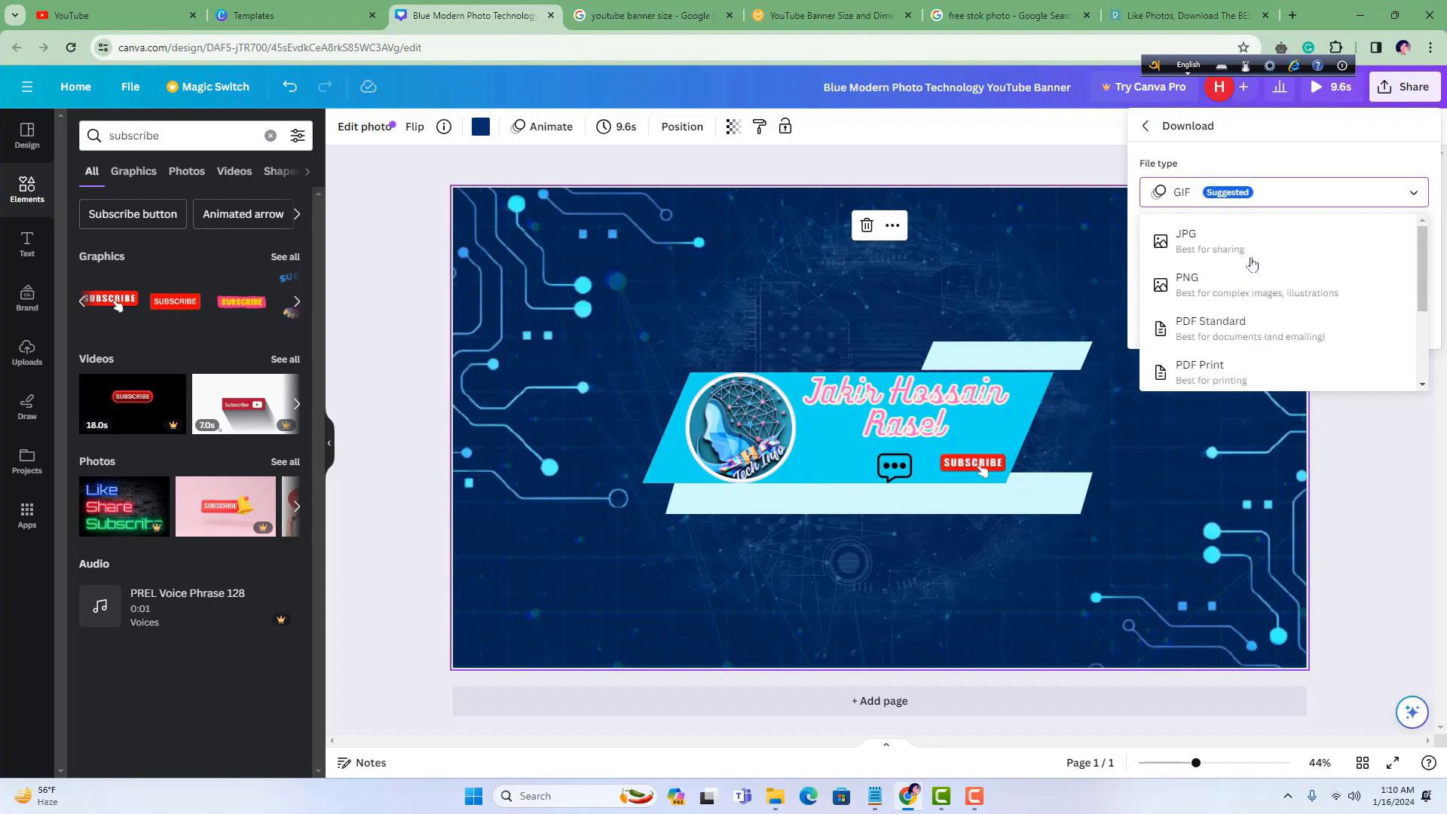
left_click(1268, 280)
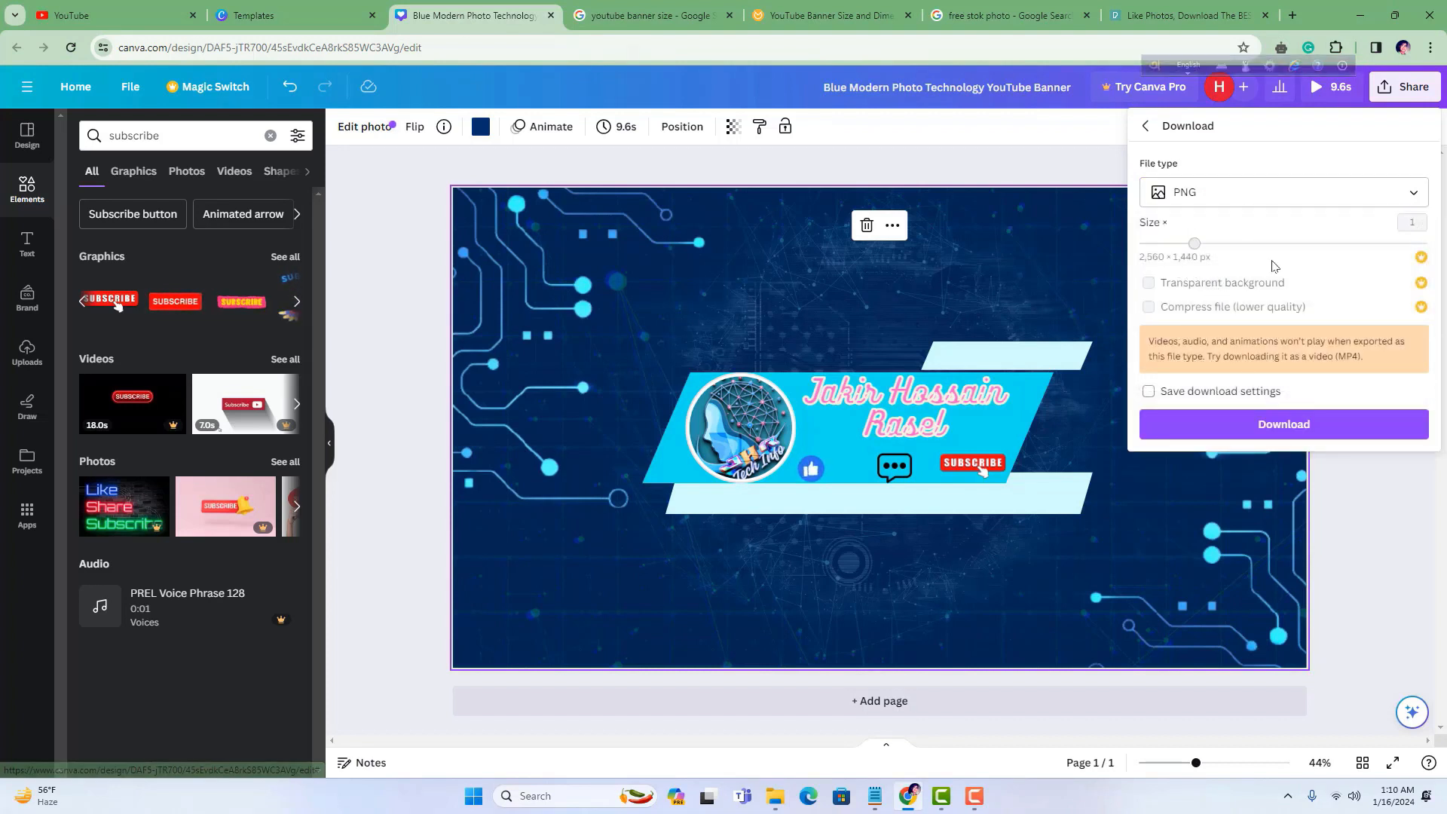
left_click(1279, 426)
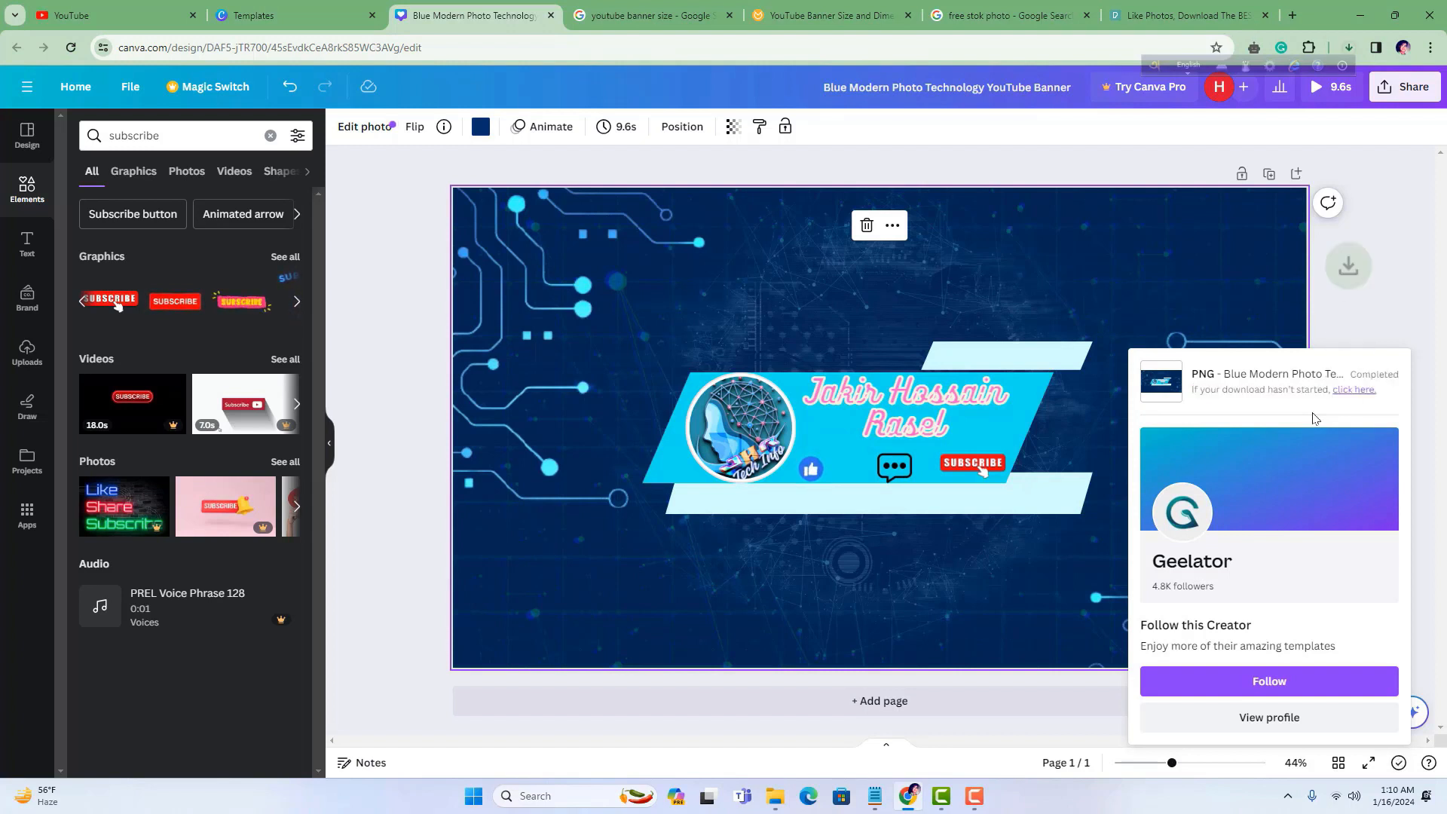
View the downloaded "Blue Modern Photo Technology YouTube Banner.png" from the Downloads folder, return to the Canva design and dismiss the download notice
left_click(1348, 47)
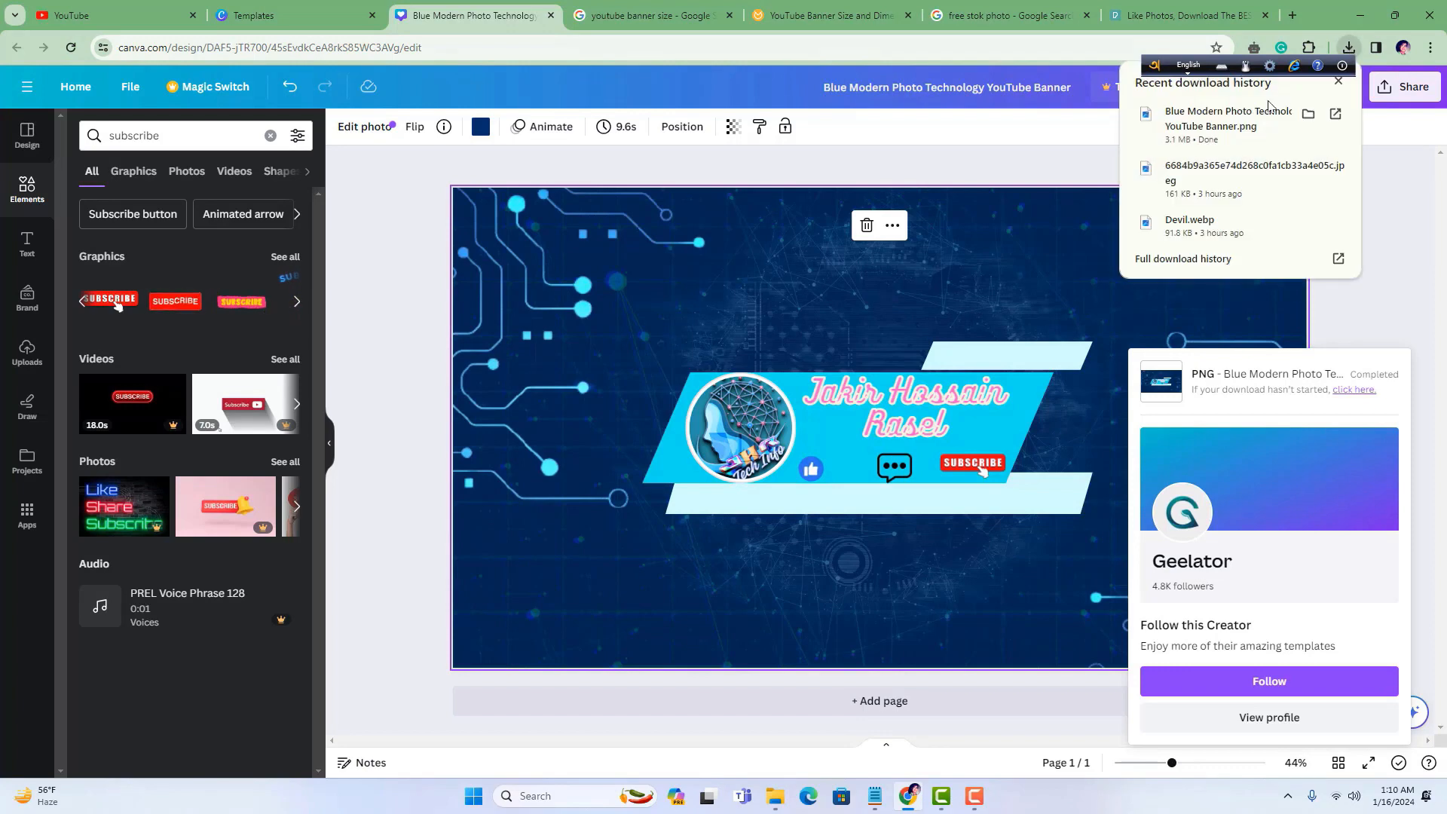
left_click(1308, 116)
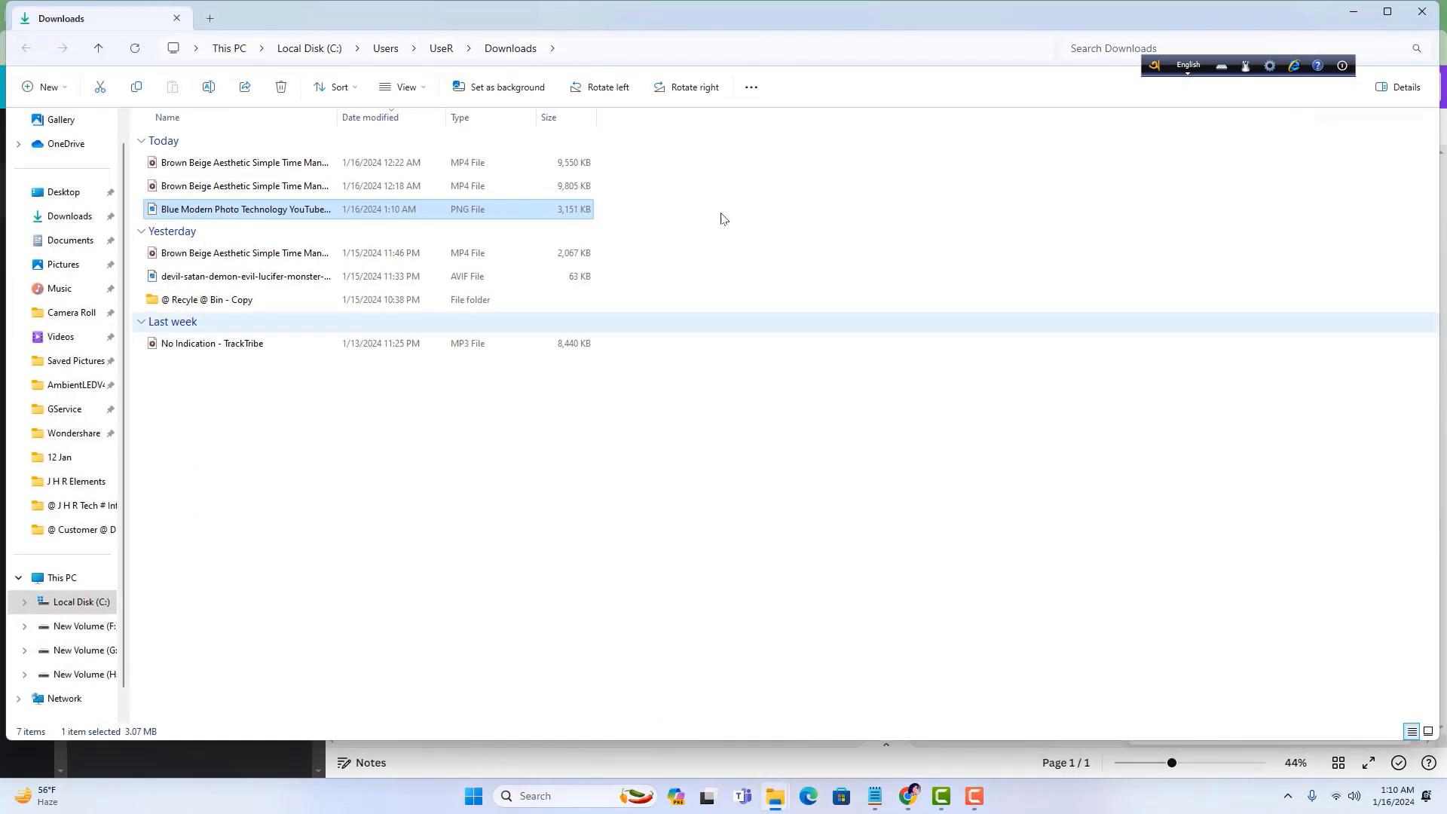
double_click(503, 214)
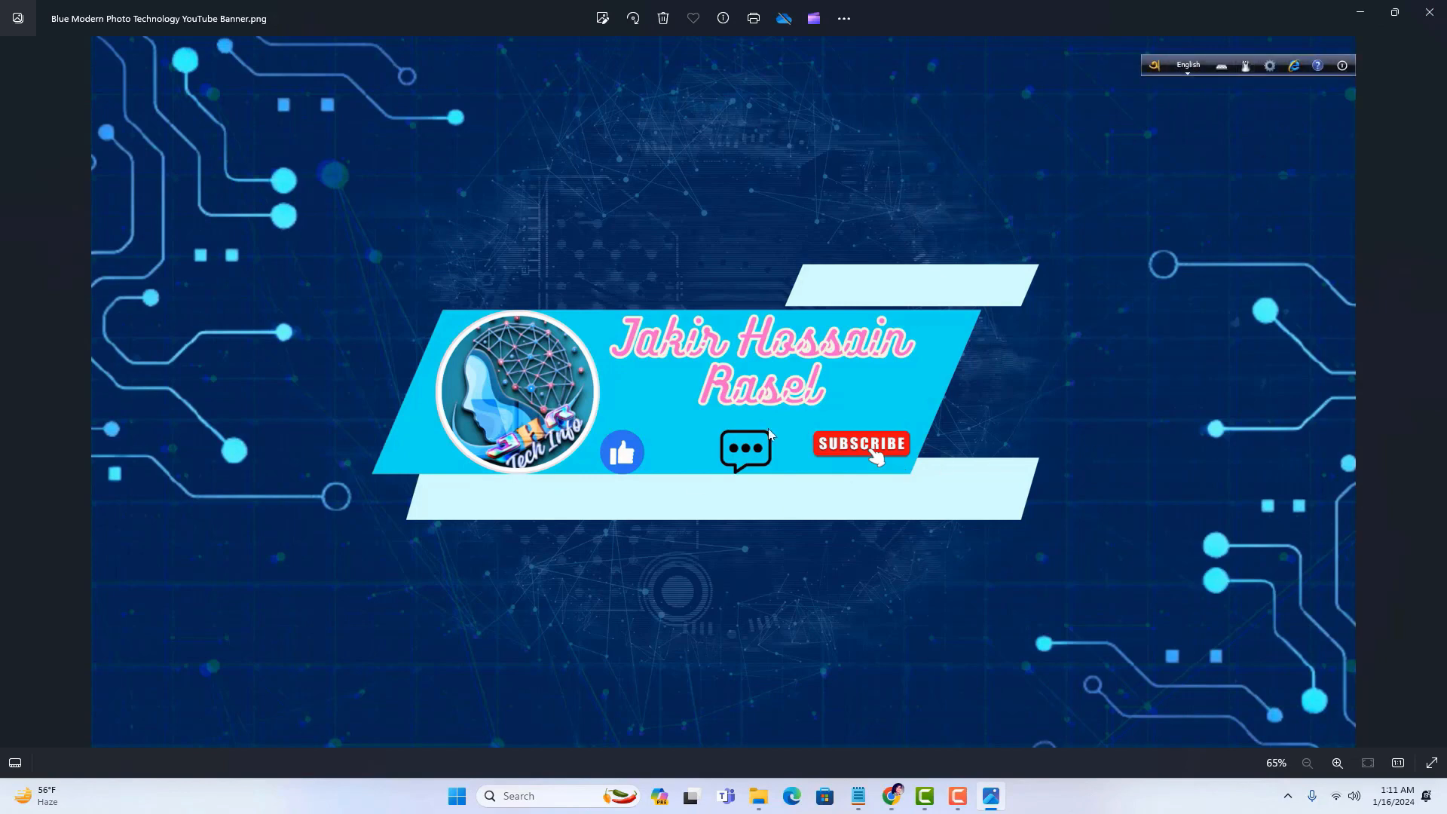
left_click(1361, 13)
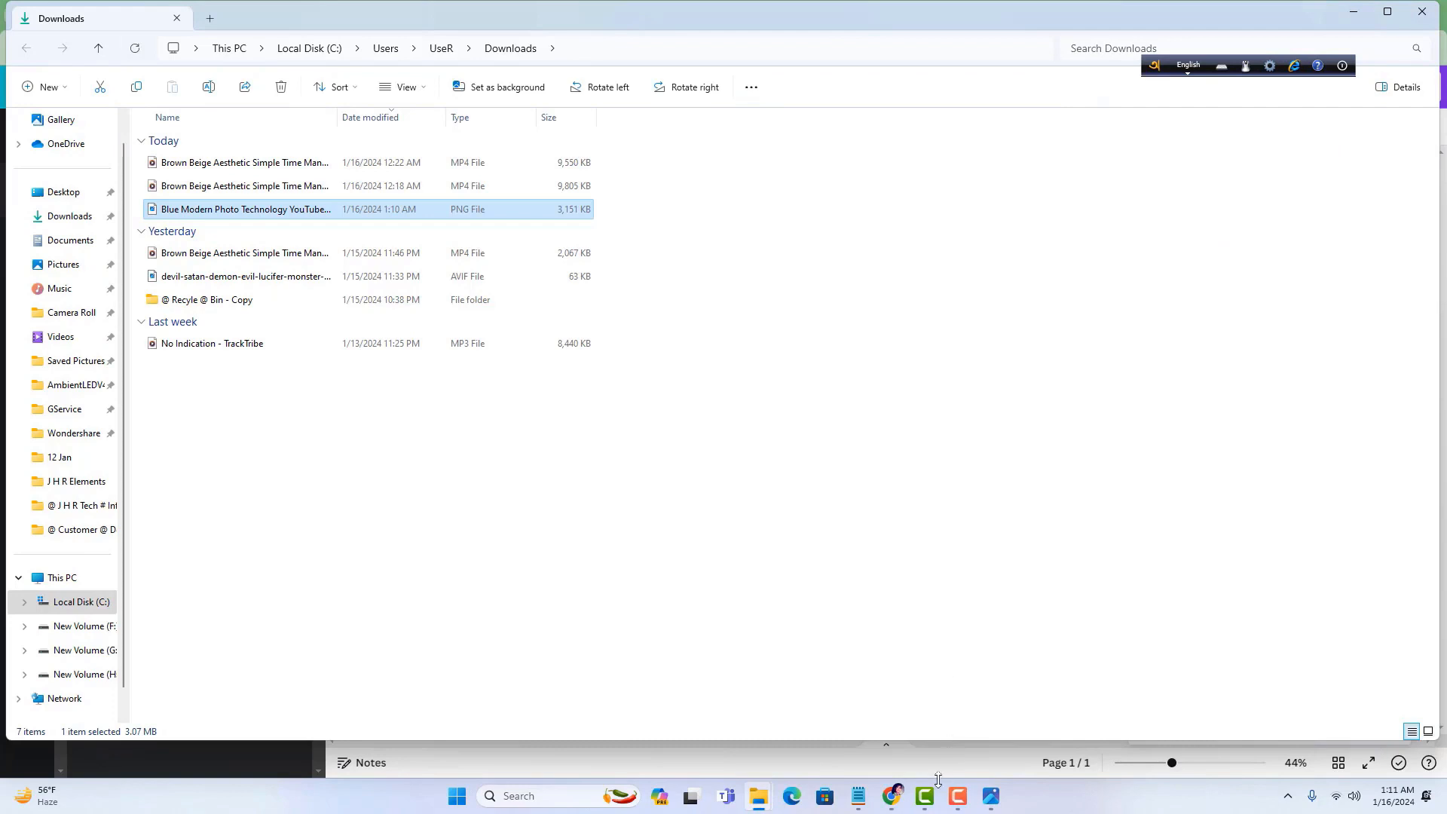
left_click(892, 796)
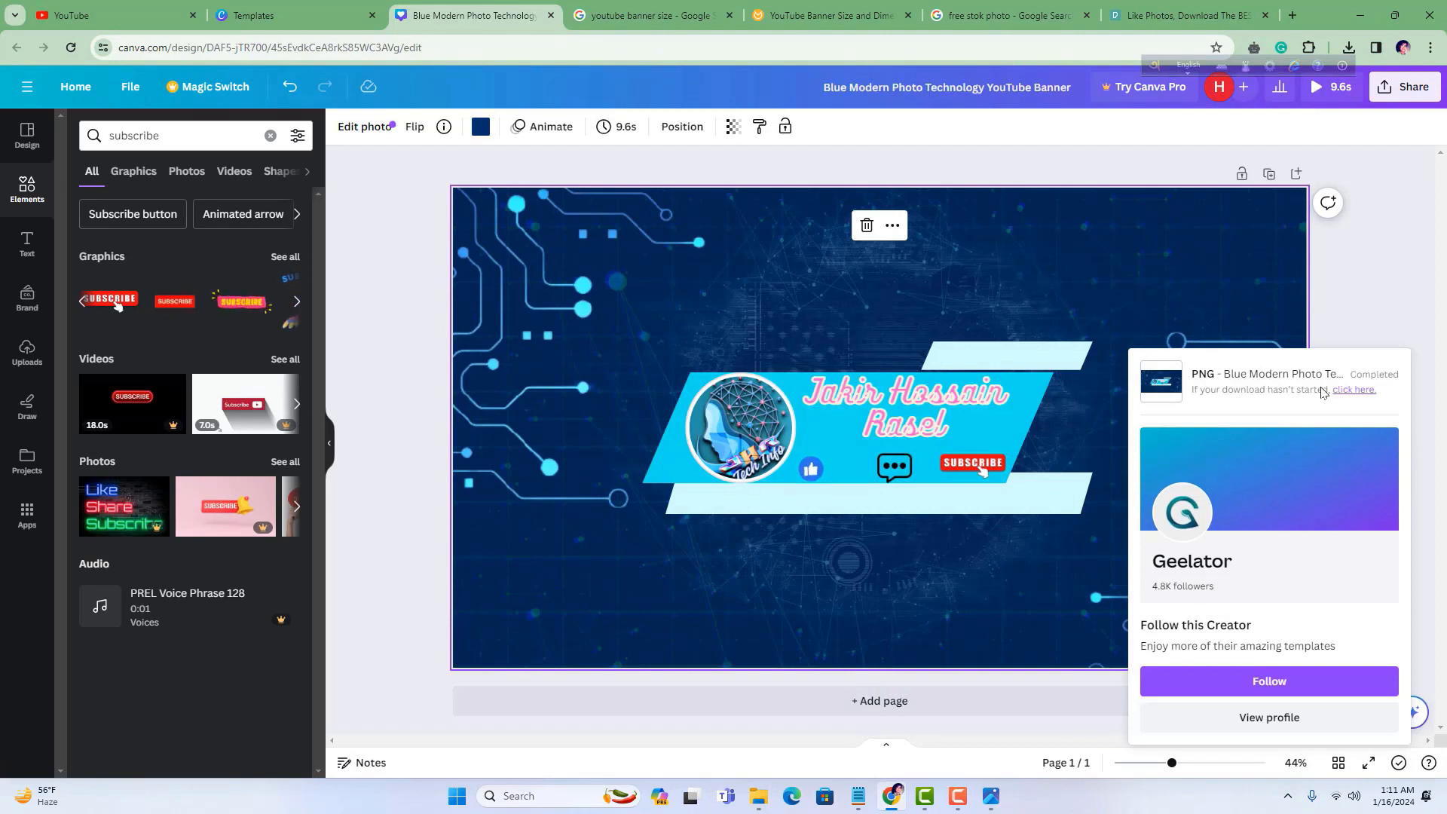
left_click(1116, 676)
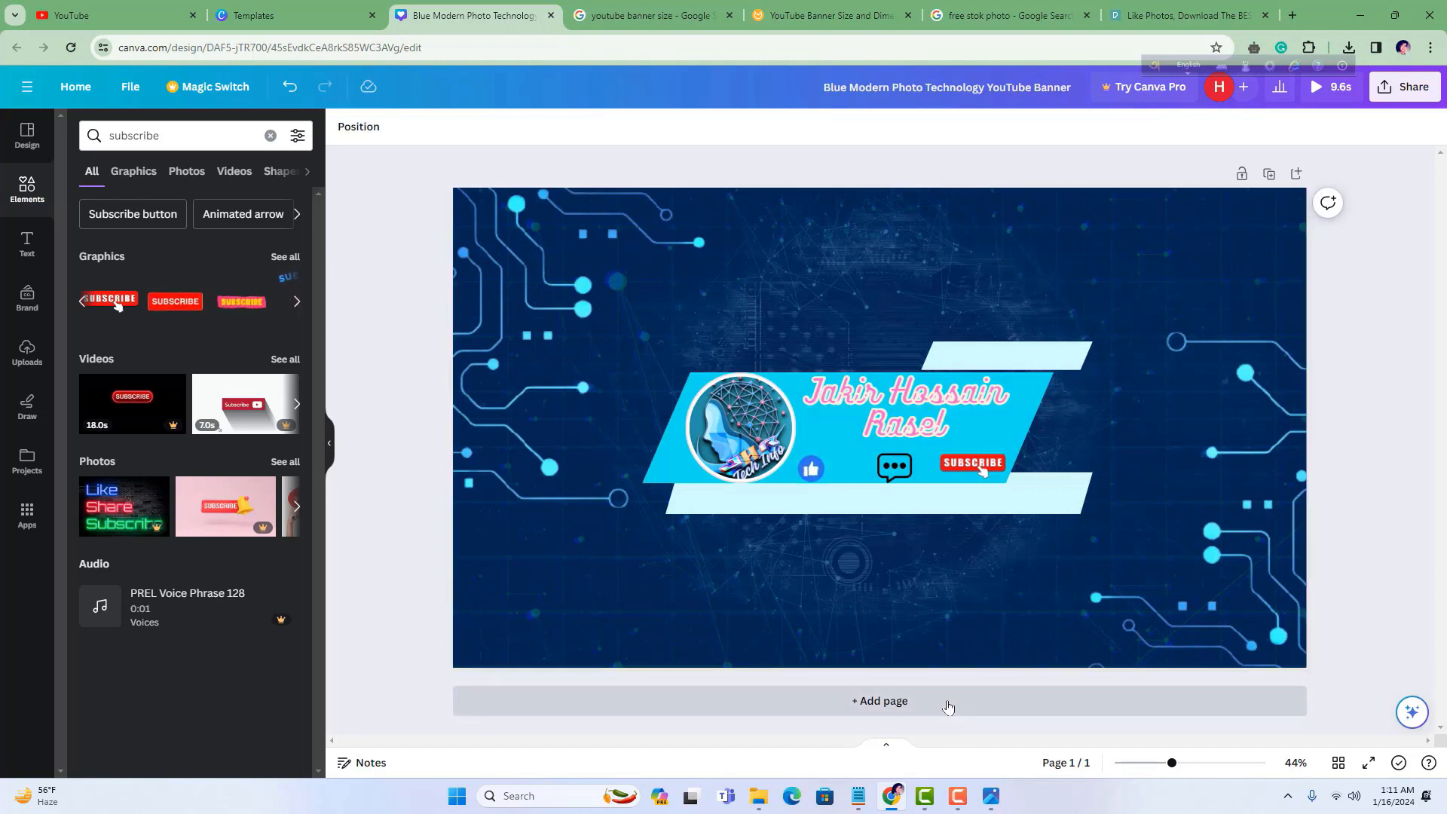
mouse_move(891, 805)
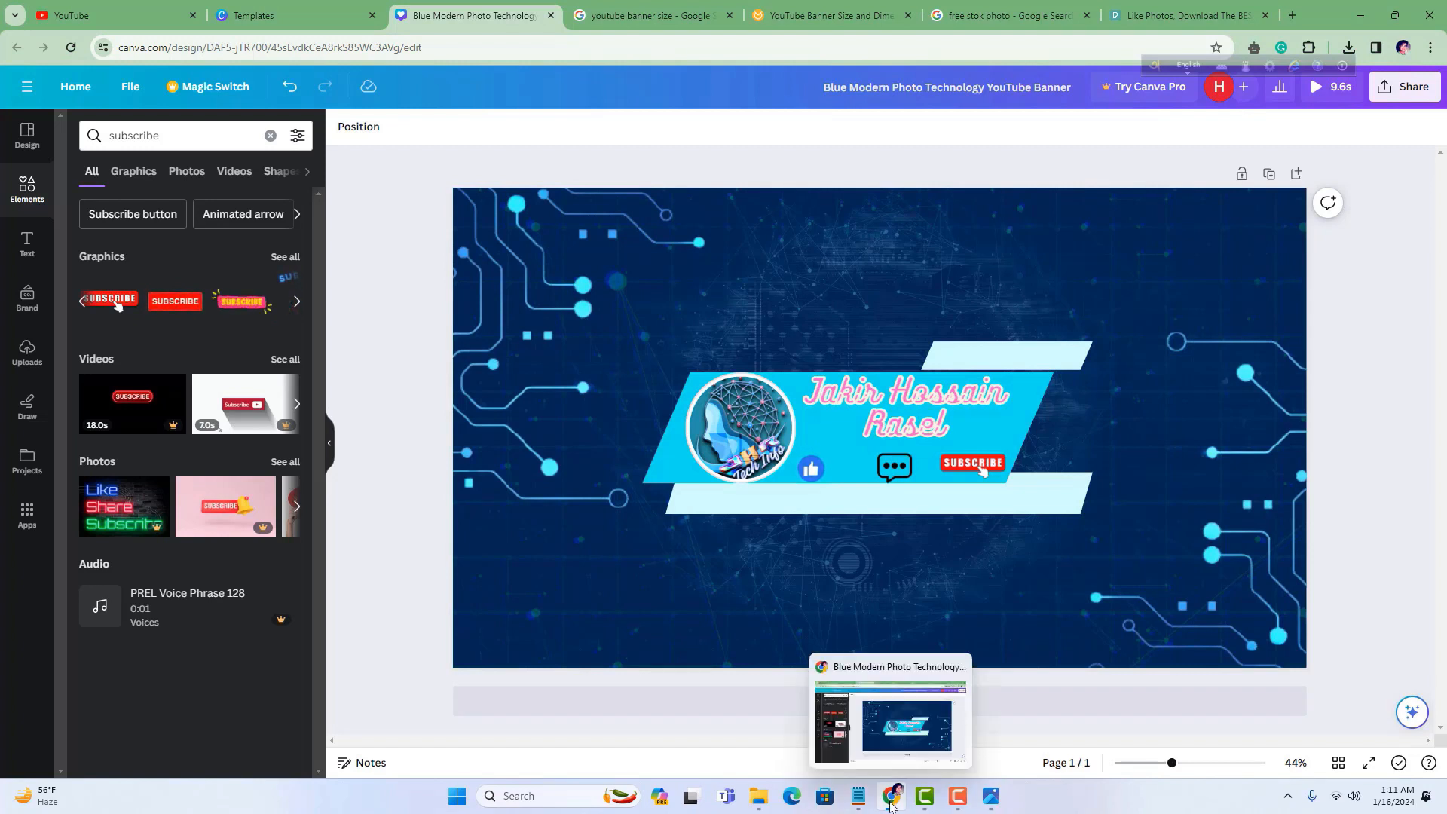
left_click(954, 805)
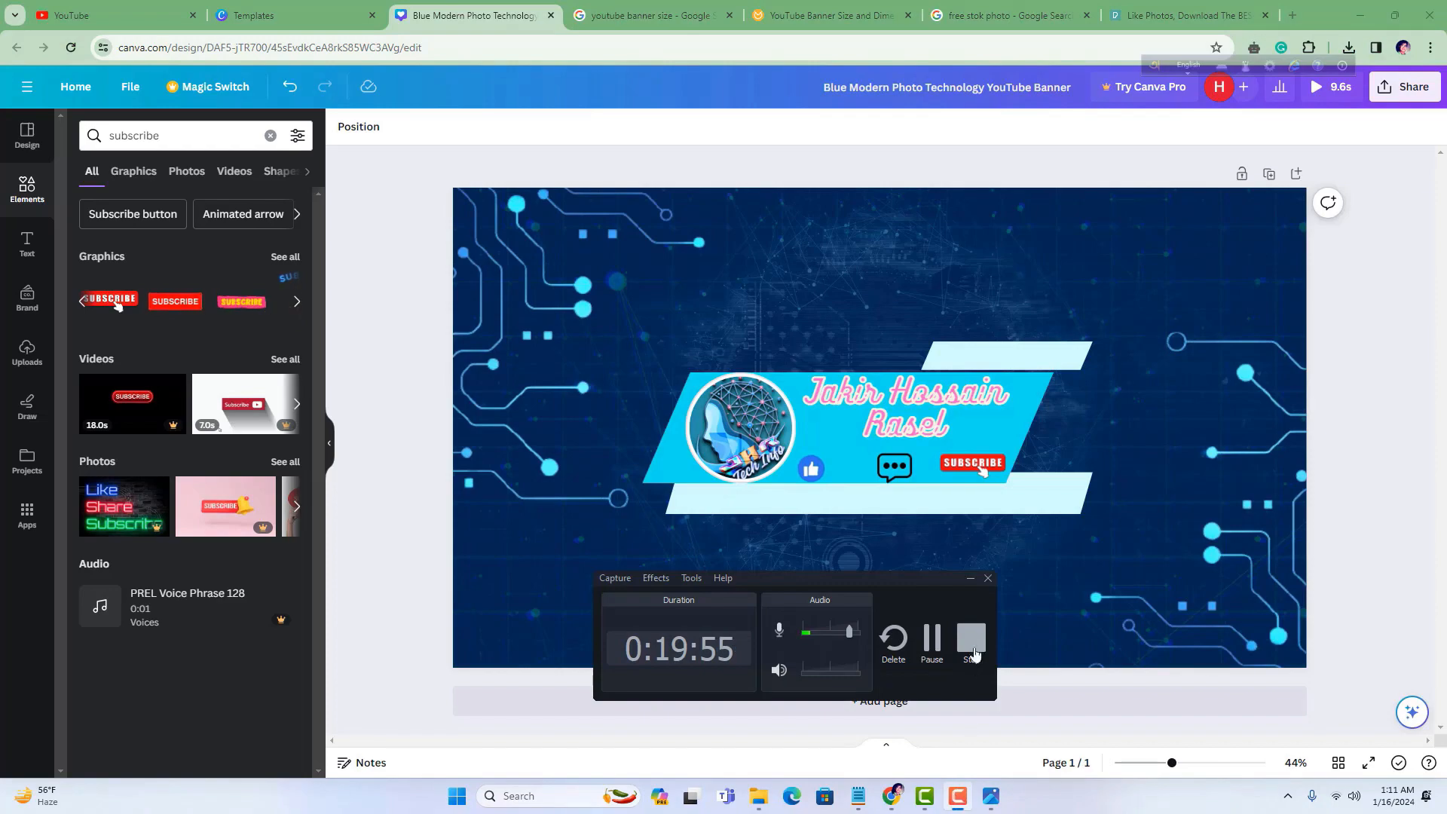